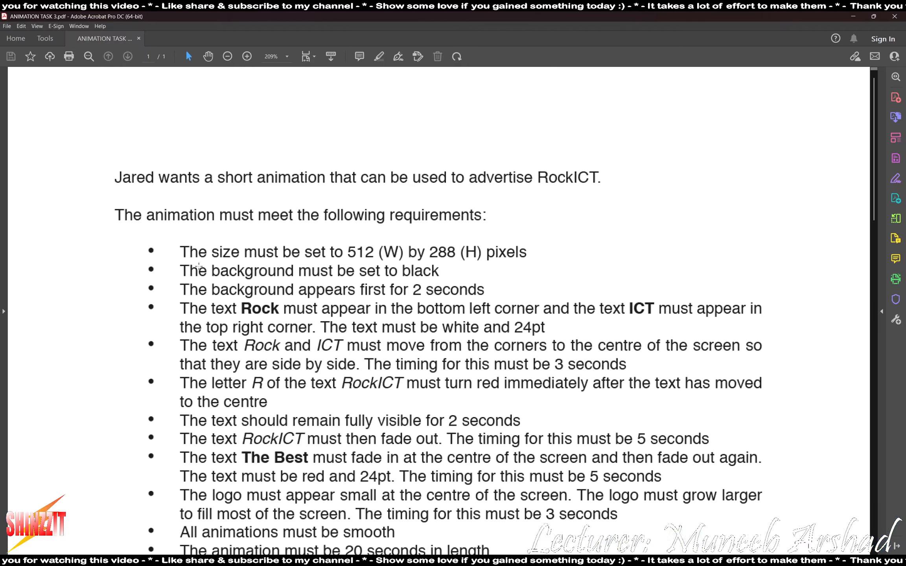
- Review the RockICT animation requirements in the PDF brief
scroll(248, 255, "down", 3)
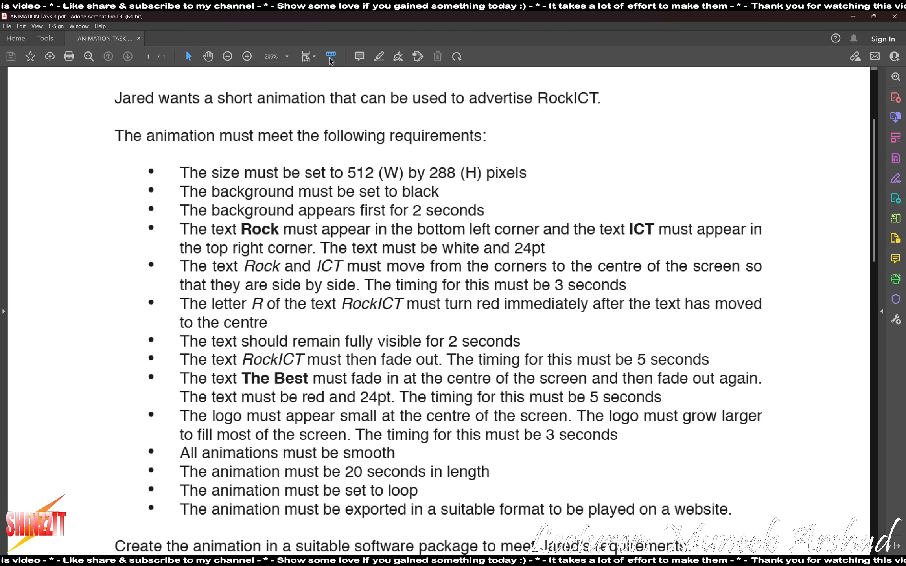
left_click(306, 56)
left_click(331, 69)
scroll(132, 219, "down", 1)
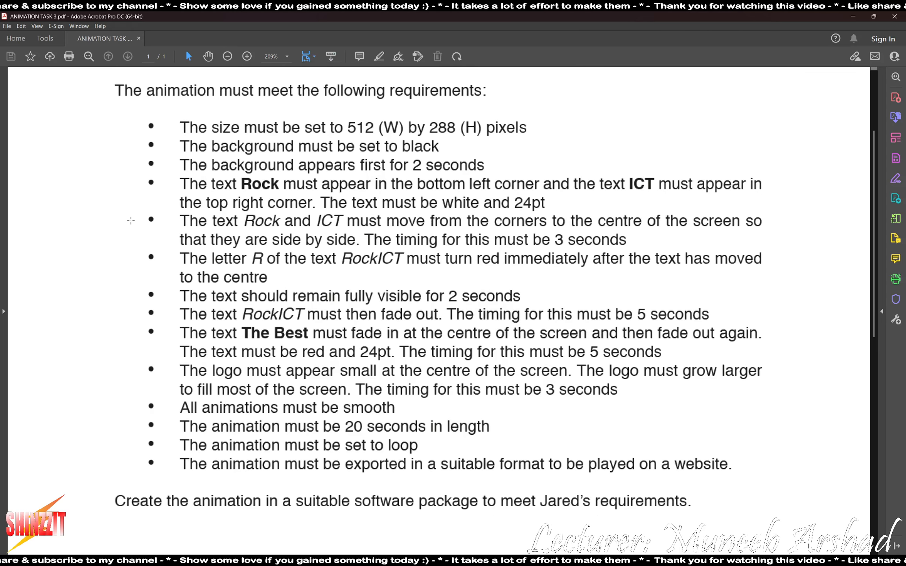
scroll(132, 219, "up", 1)
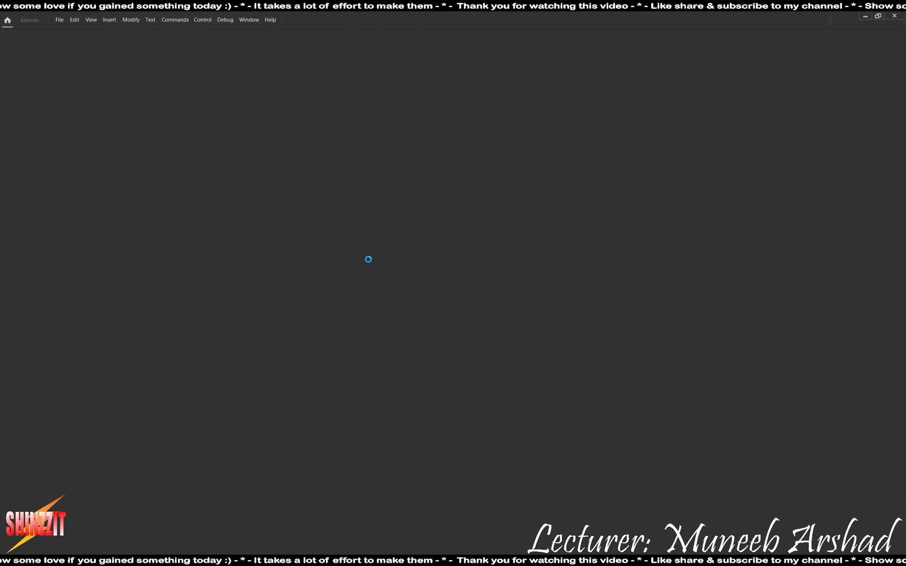
- Switch to Adobe Animate and create a new document 512 pixels wide and 288 pixels high
key("alt+Tab")
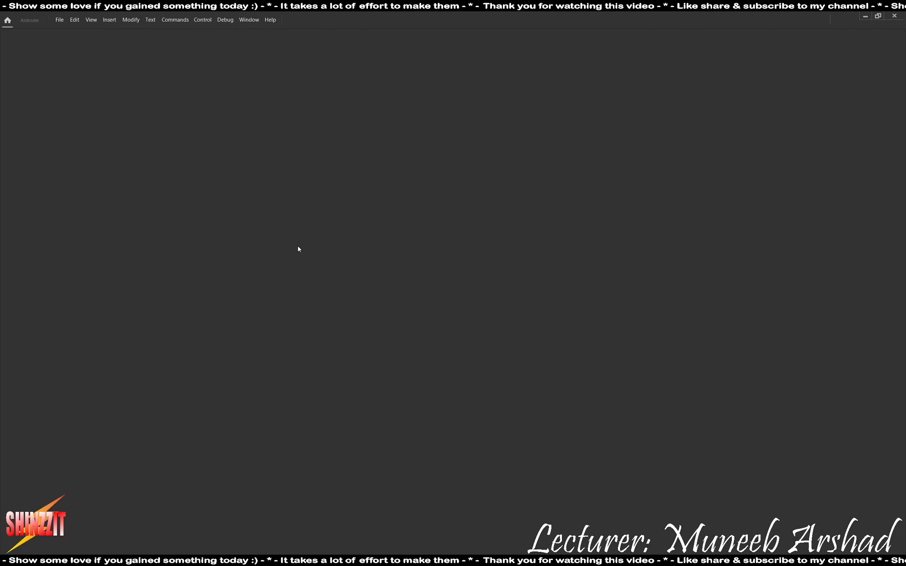
left_click(59, 19)
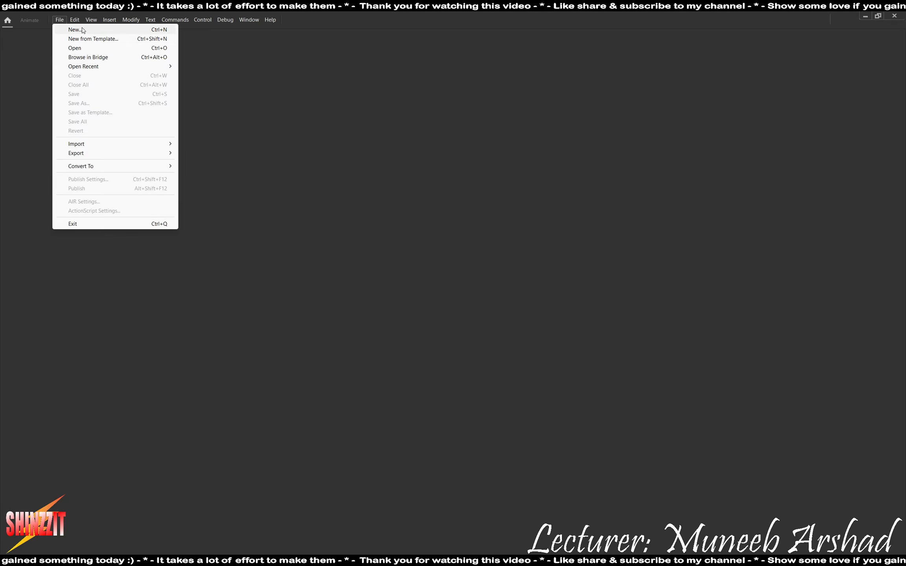
left_click(82, 30)
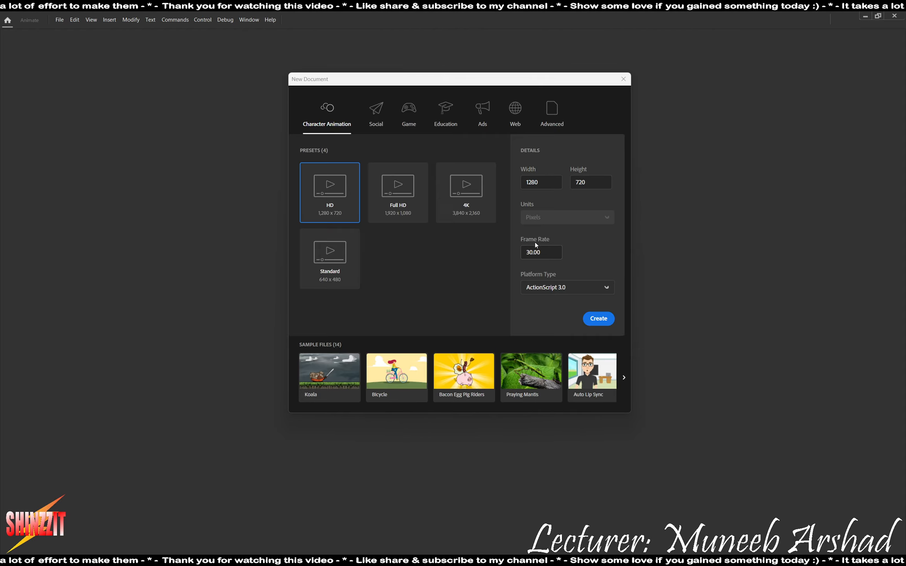
key("alt+Tab")
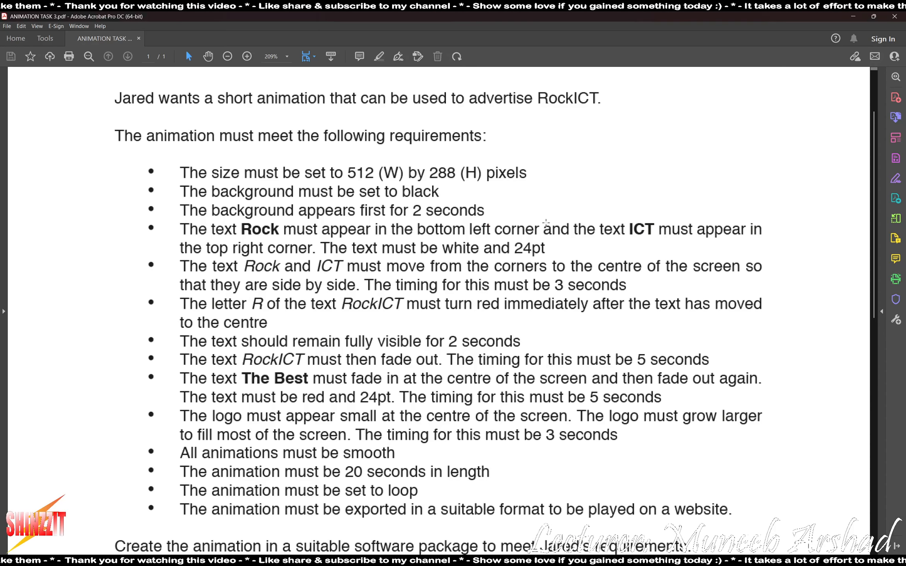
key("alt+Tab")
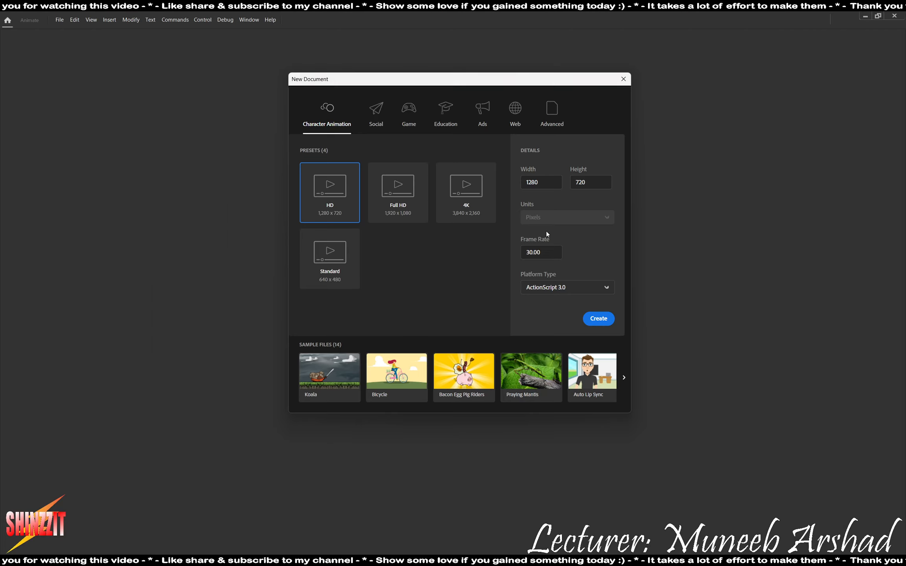
double_click(549, 185)
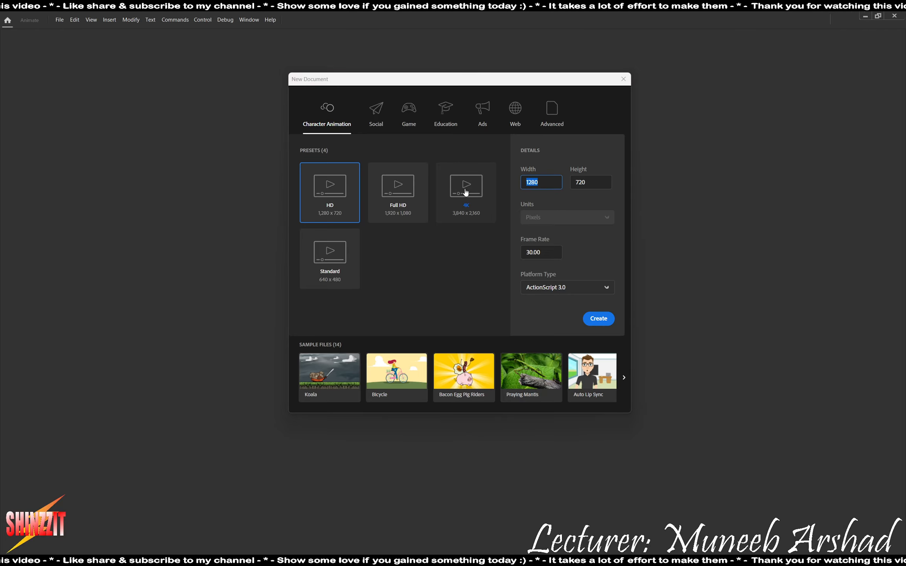
type("512")
key("Tab")
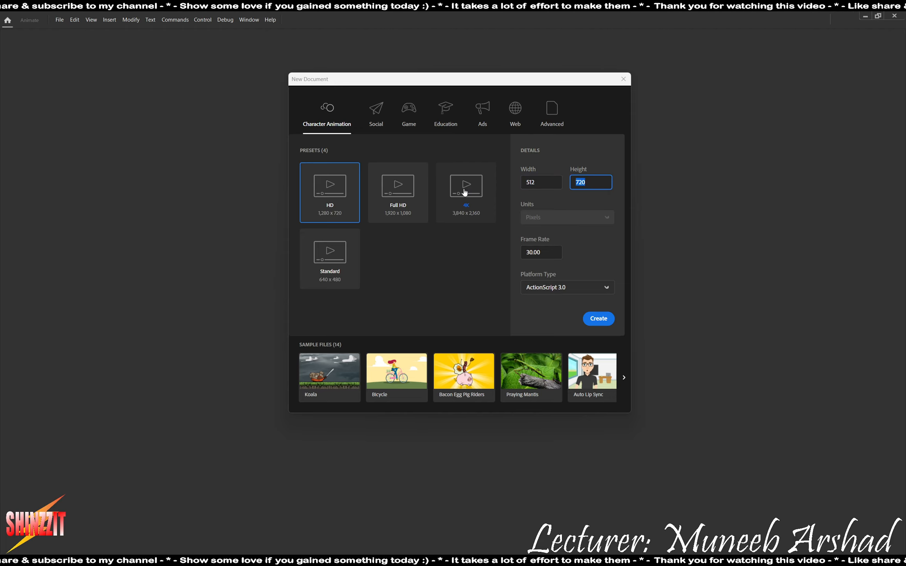
type("288")
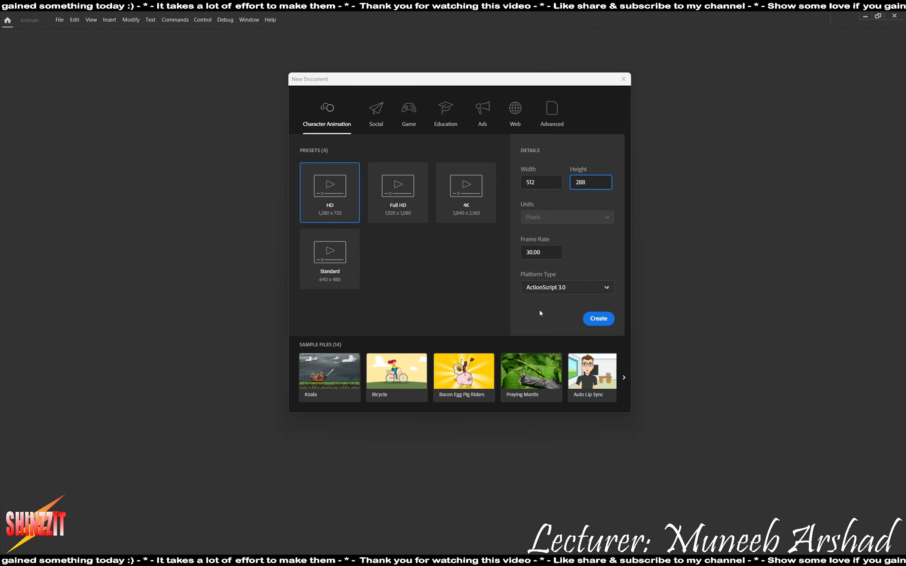
left_click(602, 318)
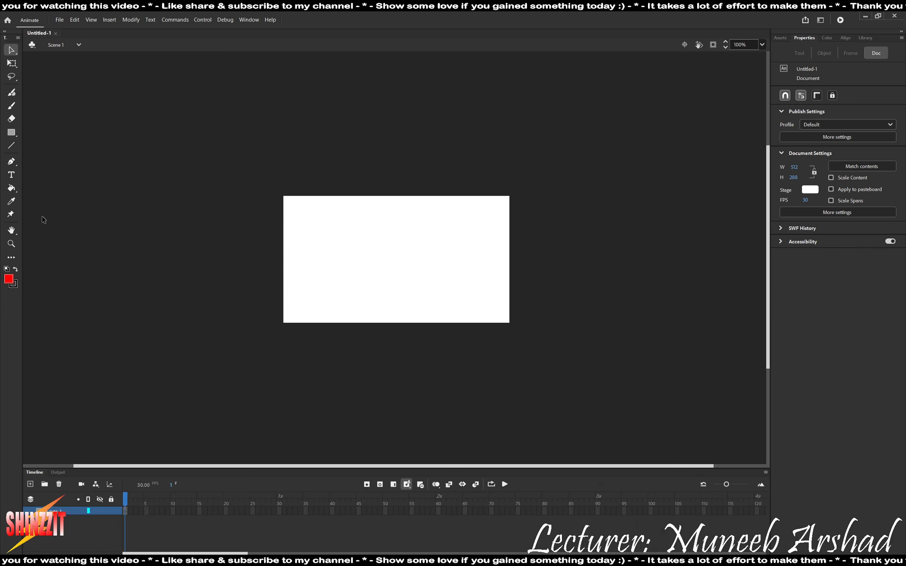
- Check the background requirement in the PDF brief and set the stage colour to black (#000000) in Animate
scroll(441, 309, "up", 3)
scroll(440, 310, "up", 3)
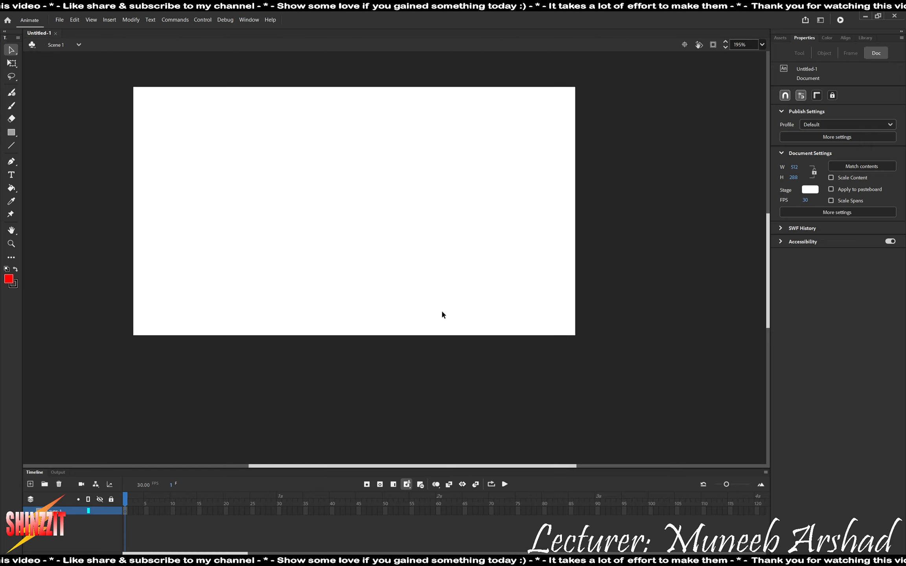
scroll(400, 264, "up", 5)
scroll(401, 270, "down", 5)
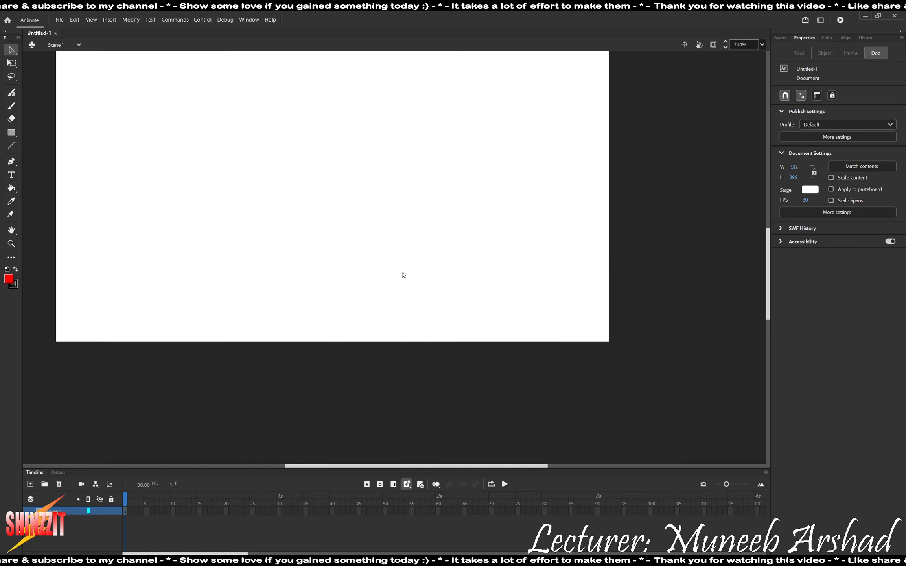
left_click_drag(498, 466, 473, 467)
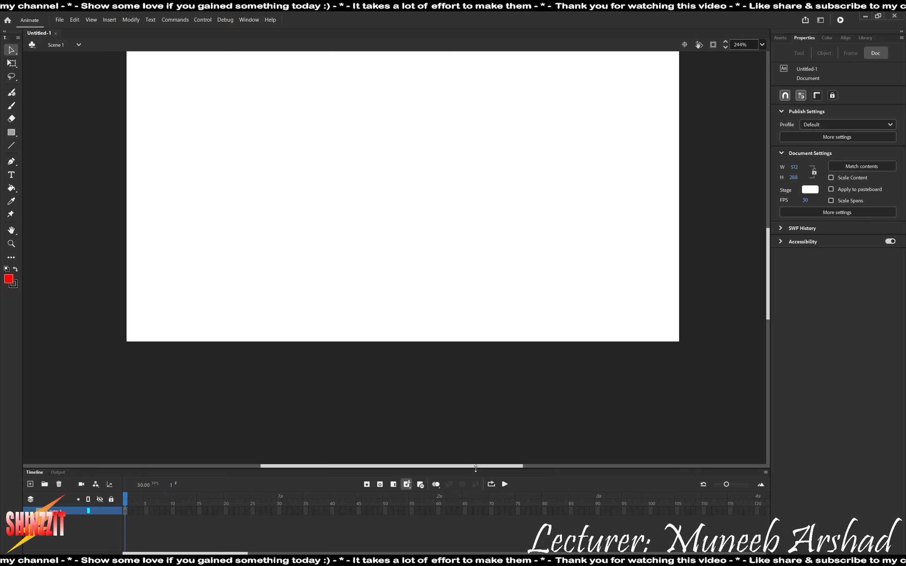
mouse_move(769, 245)
left_mouse_down()
mouse_move(769, 218)
mouse_move(768, 230)
left_mouse_up()
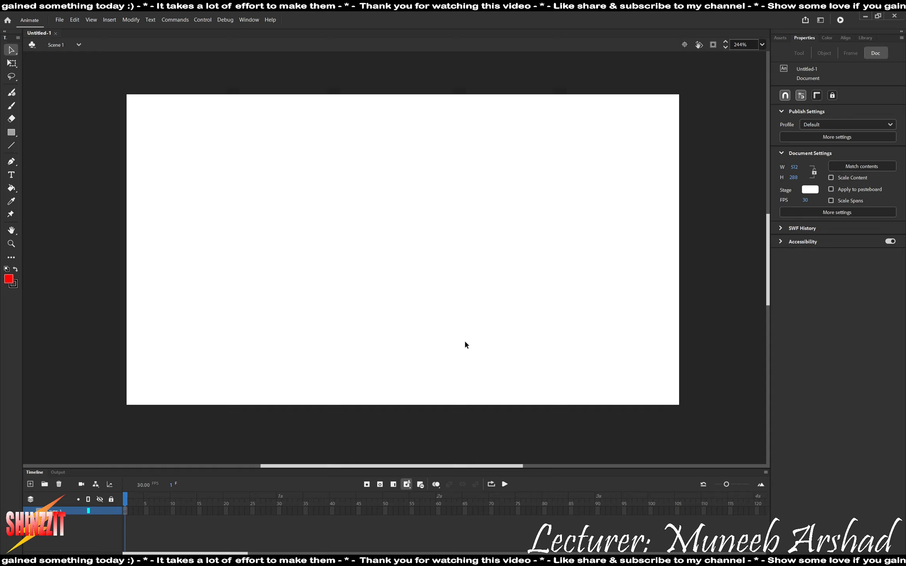
left_click(591, 562)
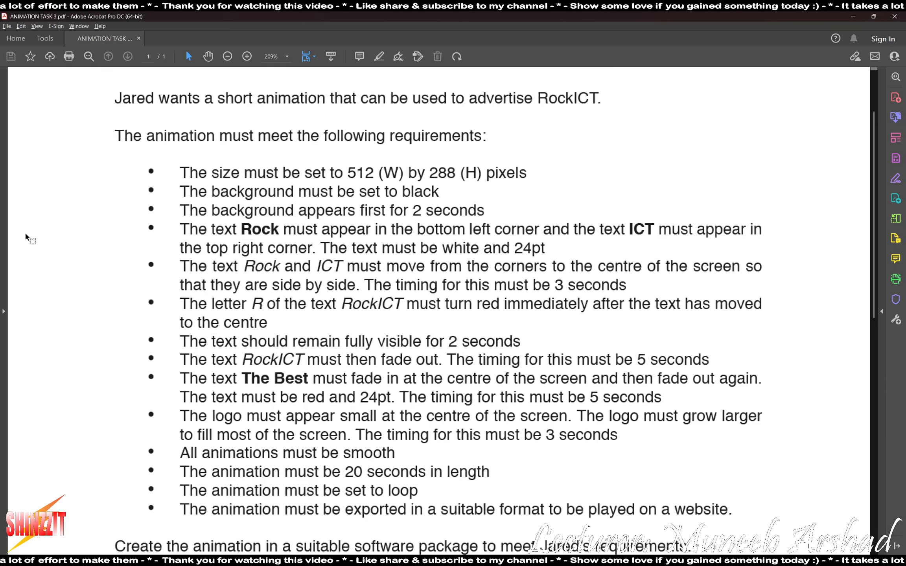
key("alt+Tab")
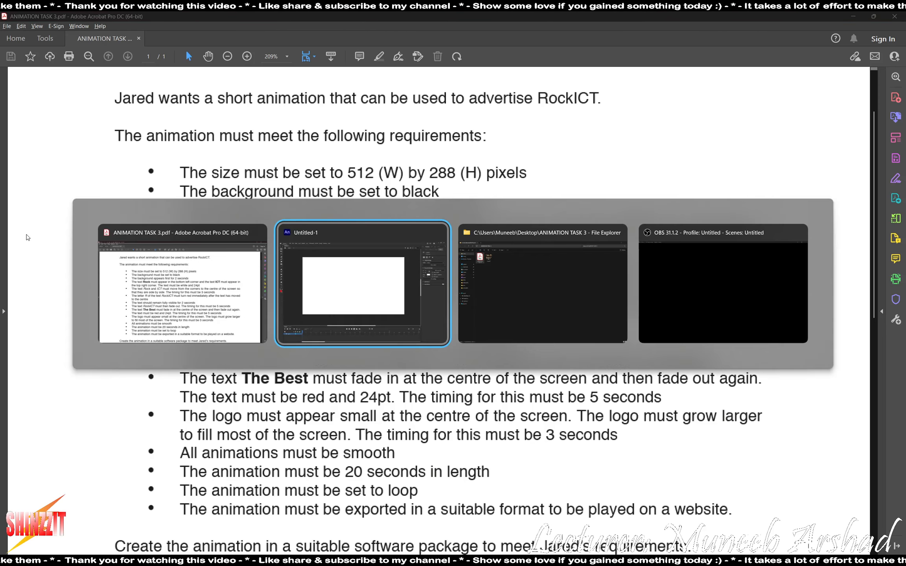
key("alt+Tab")
key("alt+Tab")
key("alt+Tab")
key("alt+Tab")
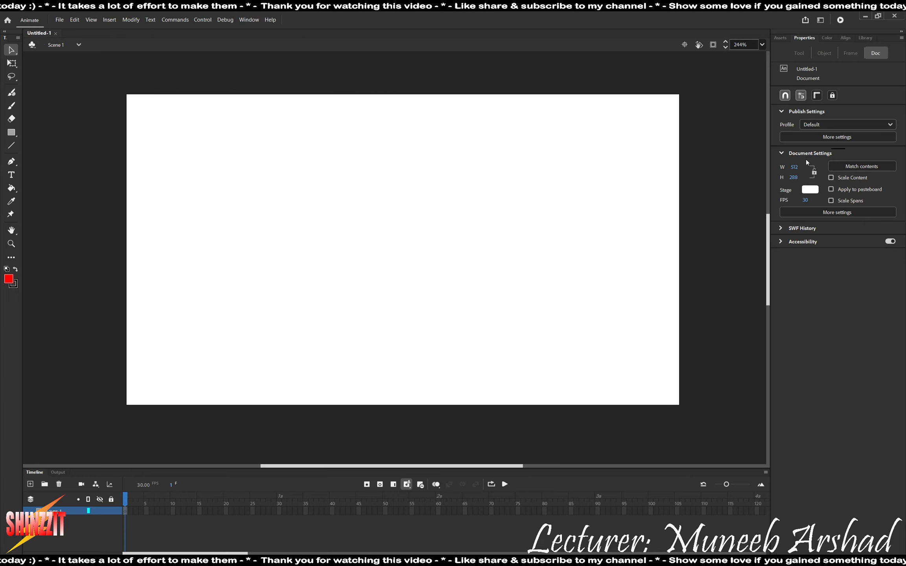
left_click(809, 189)
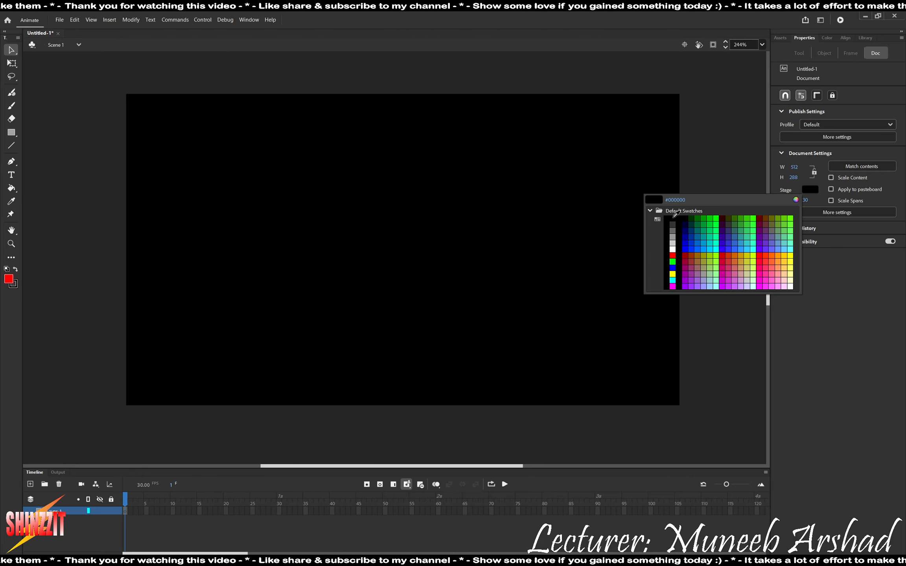
left_click(675, 218)
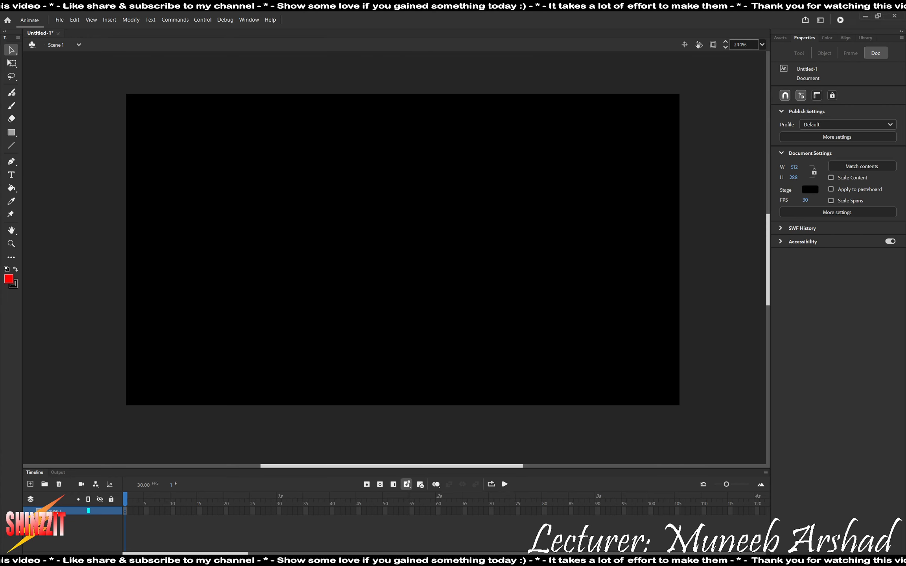
- Check the background timing in the brief, insert a keyframe at frame 60, and play back the timeline
key("alt+Tab")
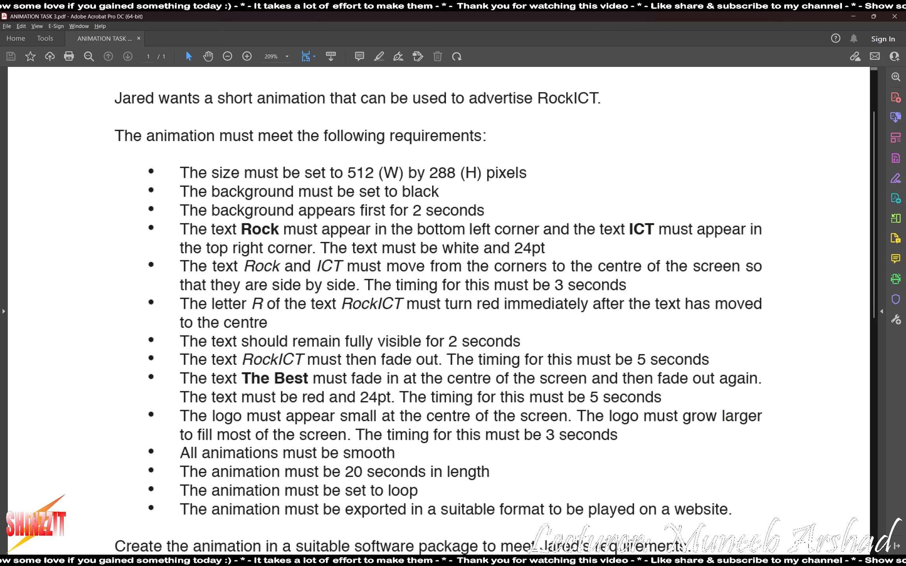
key("alt+Tab")
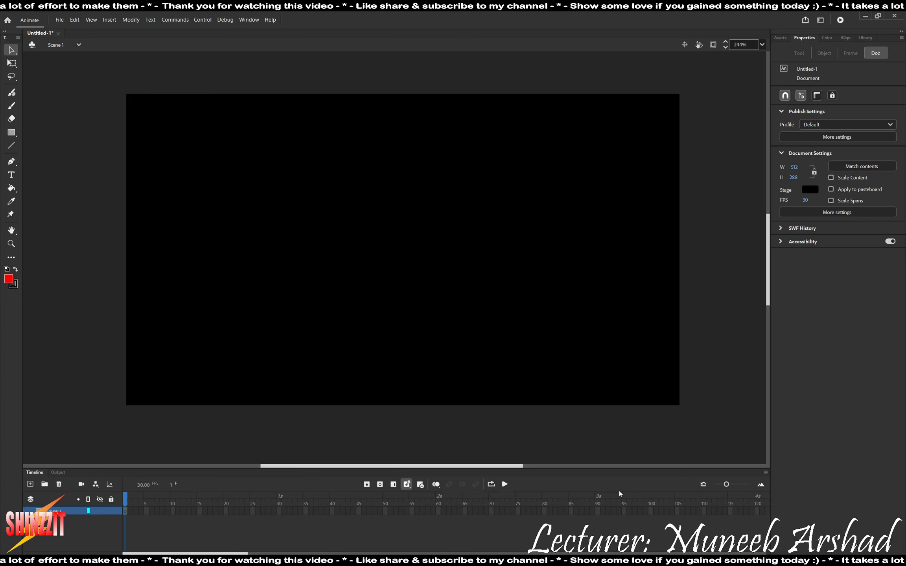
right_click(439, 513)
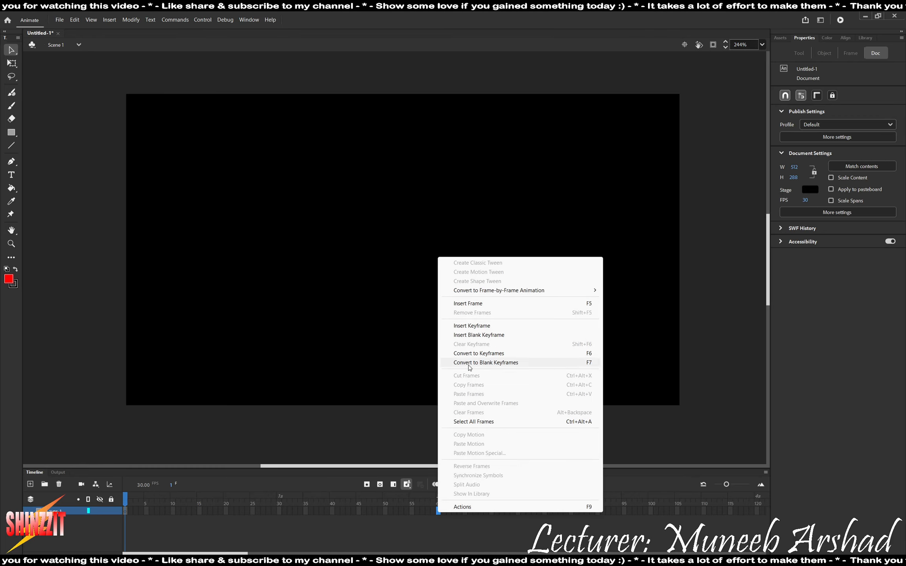
left_click(479, 326)
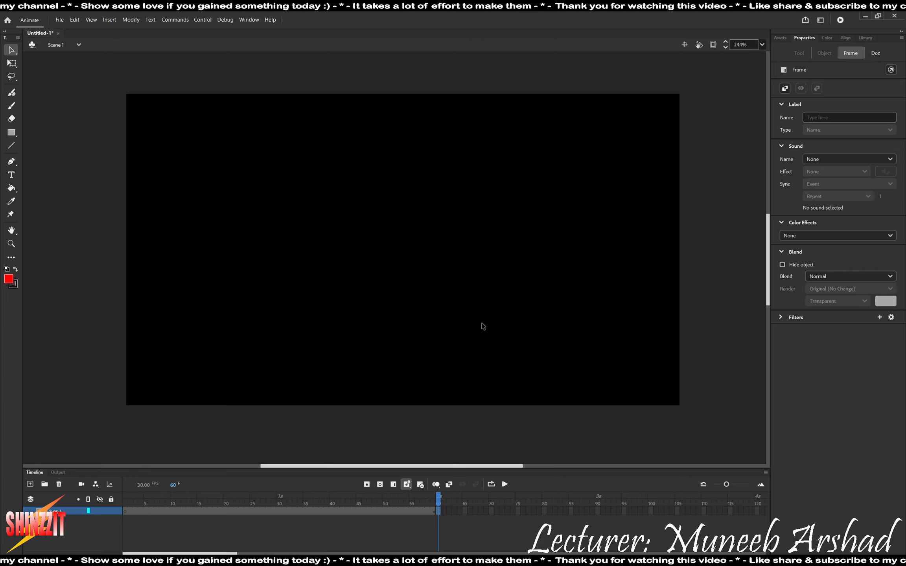
key("Return")
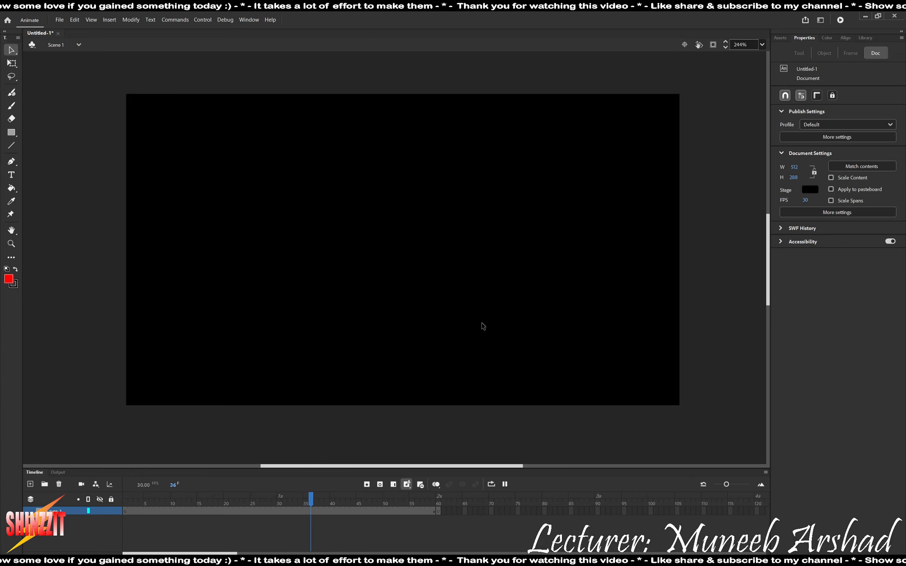
key("Return")
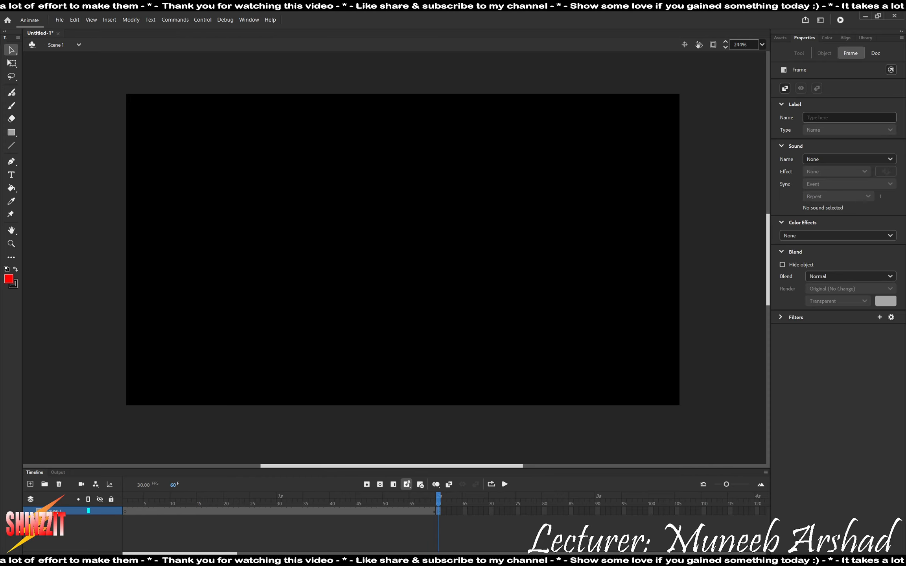
- Insert another keyframe at frame 61 of the same layer
key("alt+Tab")
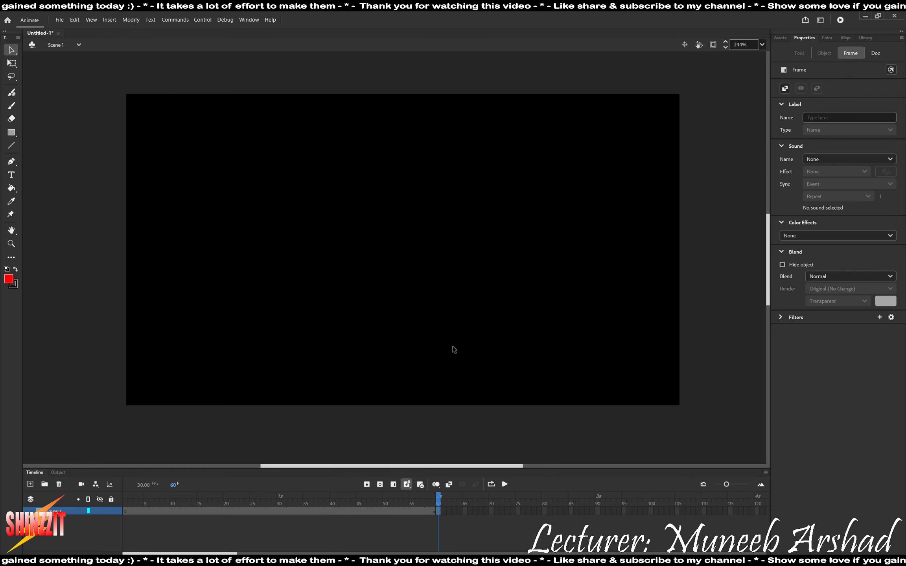
right_click(445, 511)
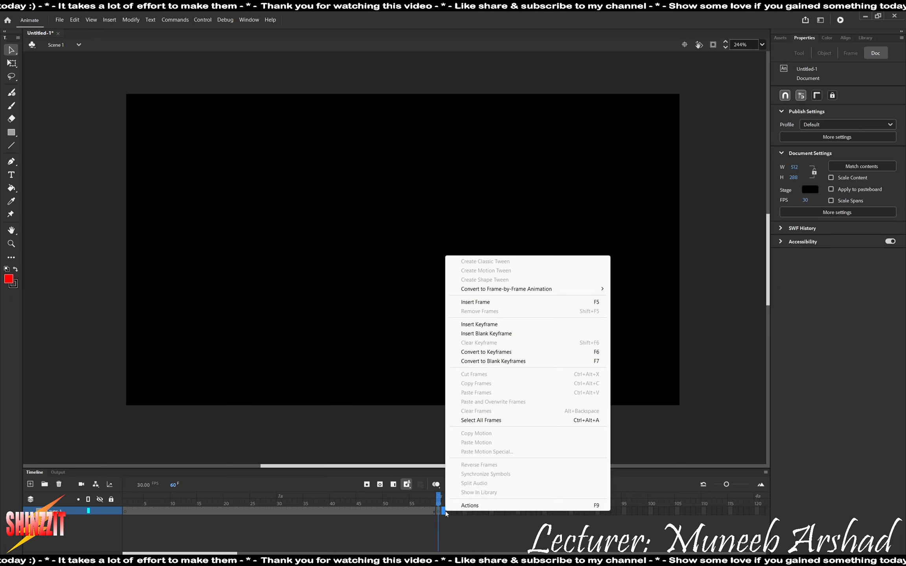
left_click(479, 324)
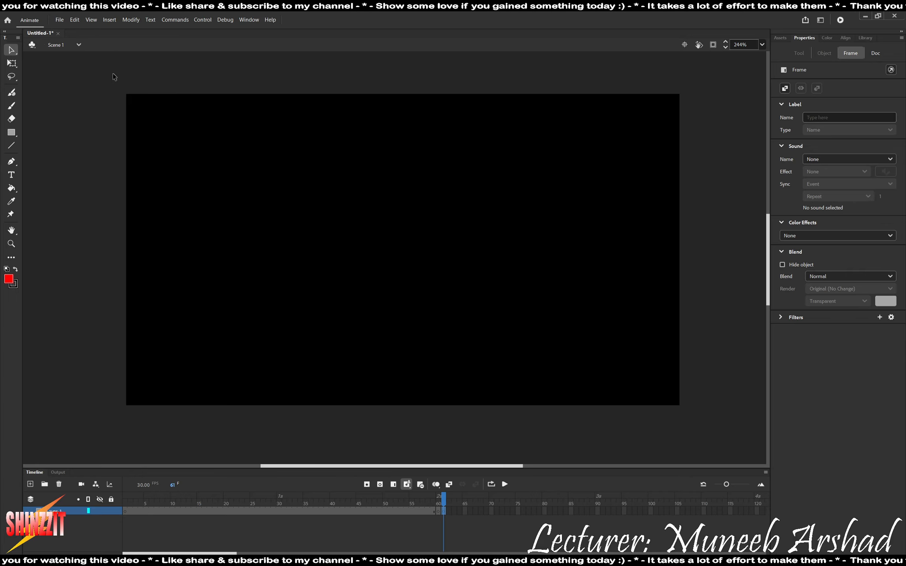
- Show the rulers and place a vertical guide about 50 px outside the stage's left edge
left_click(92, 20)
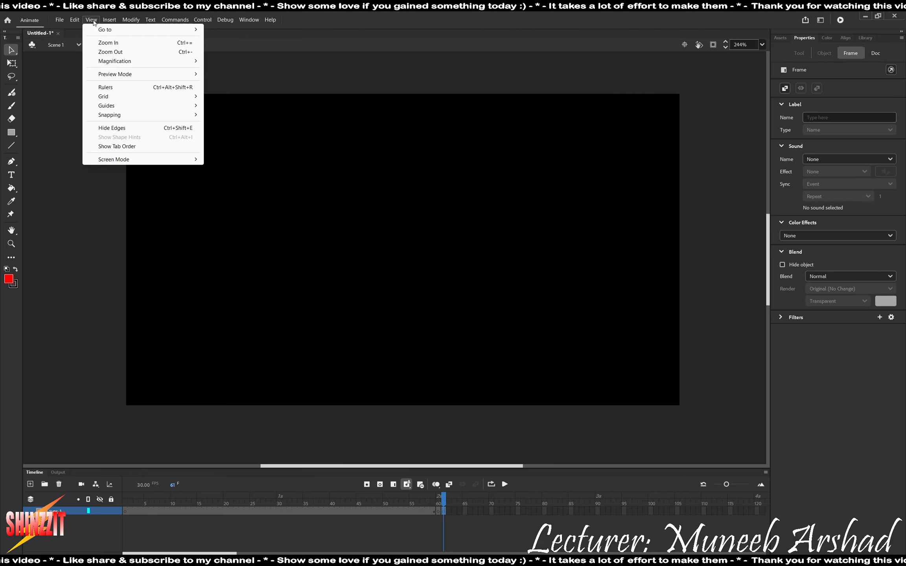
left_click(114, 88)
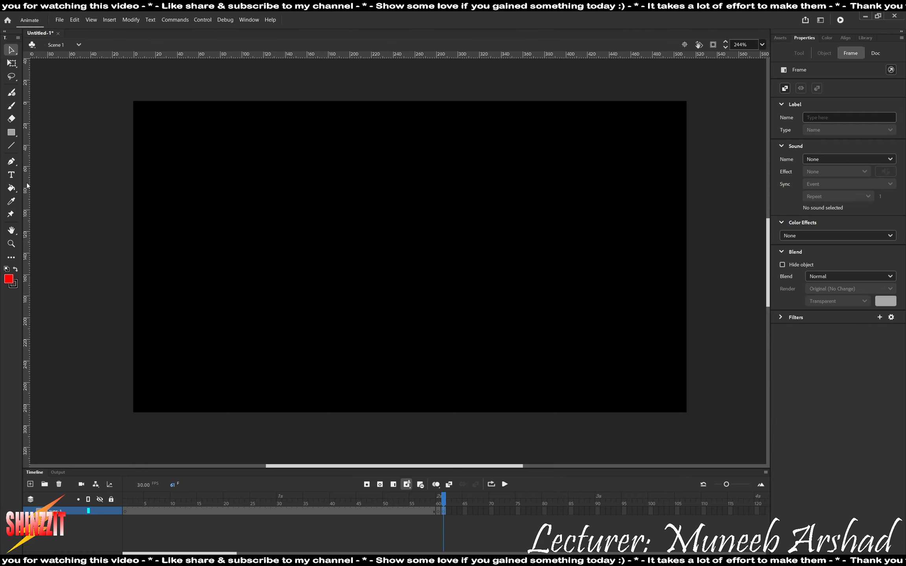
left_click_drag(29, 186, 80, 193)
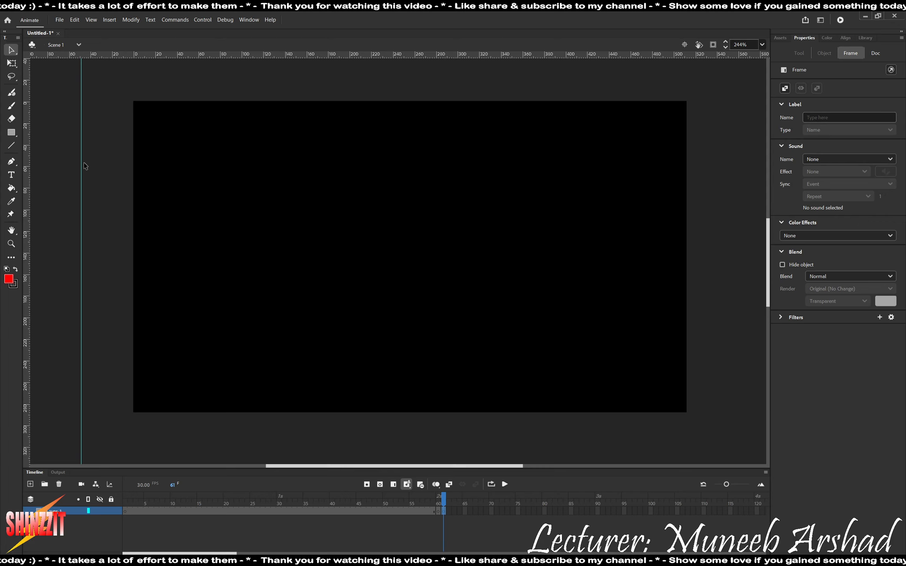
- Search Windows for the Magnifier and open it
key("super")
type("mag")
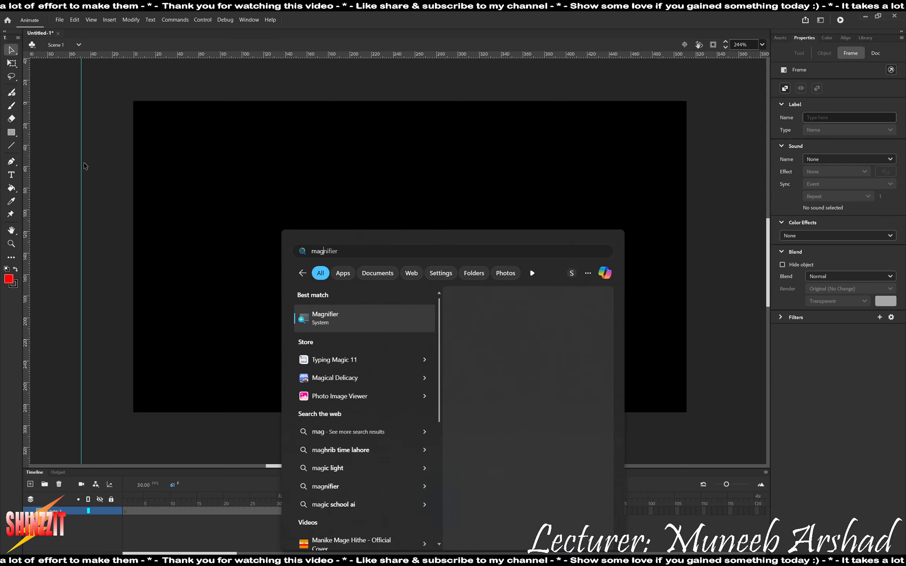
key("Return")
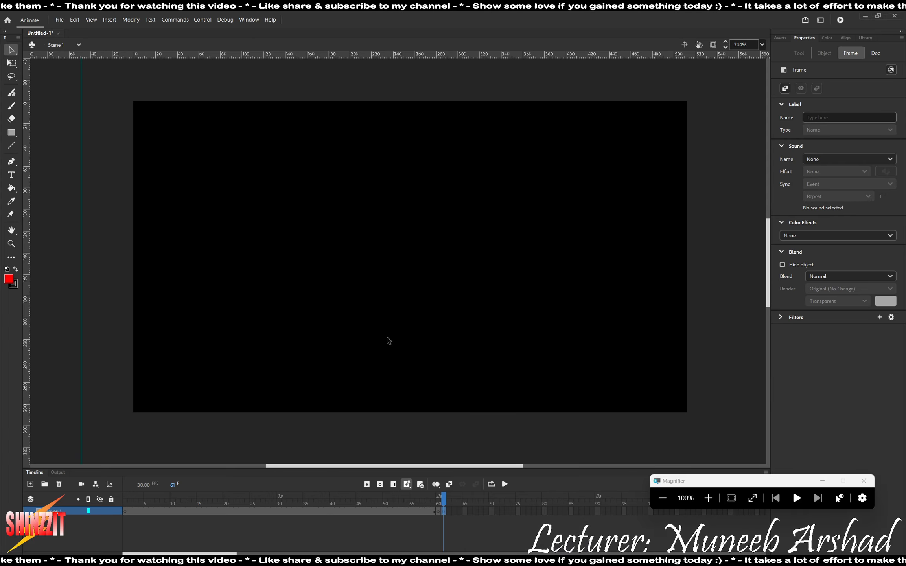
- Move the vertical guide onto the stage and set its position to 256 pixels
left_click_drag(87, 126, 295, 163)
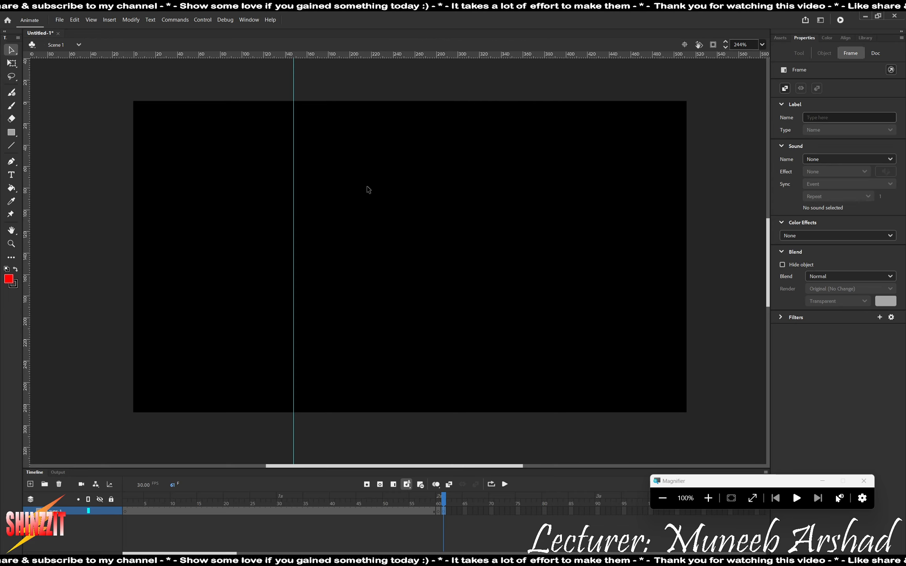
left_click_drag(294, 79, 408, 99)
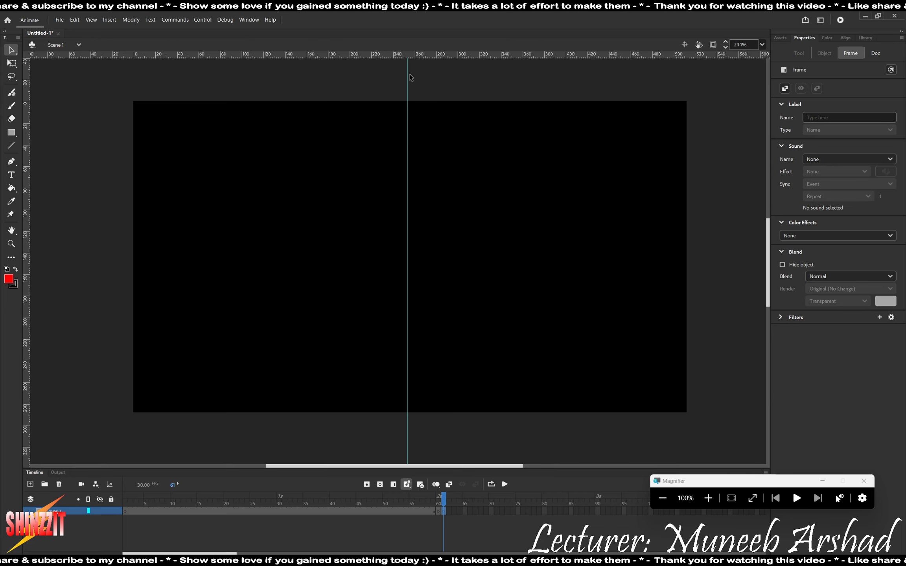
left_click_drag(408, 81, 348, 87)
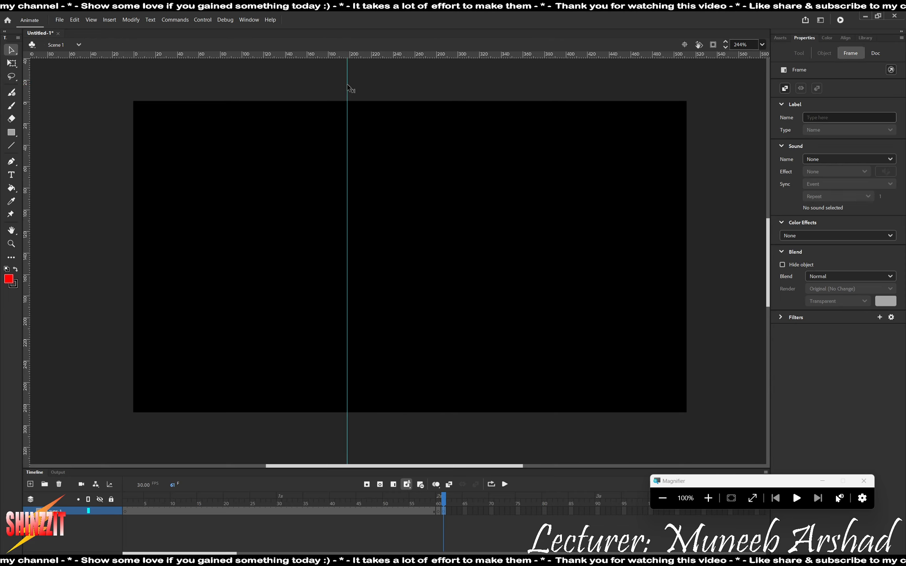
double_click(348, 88)
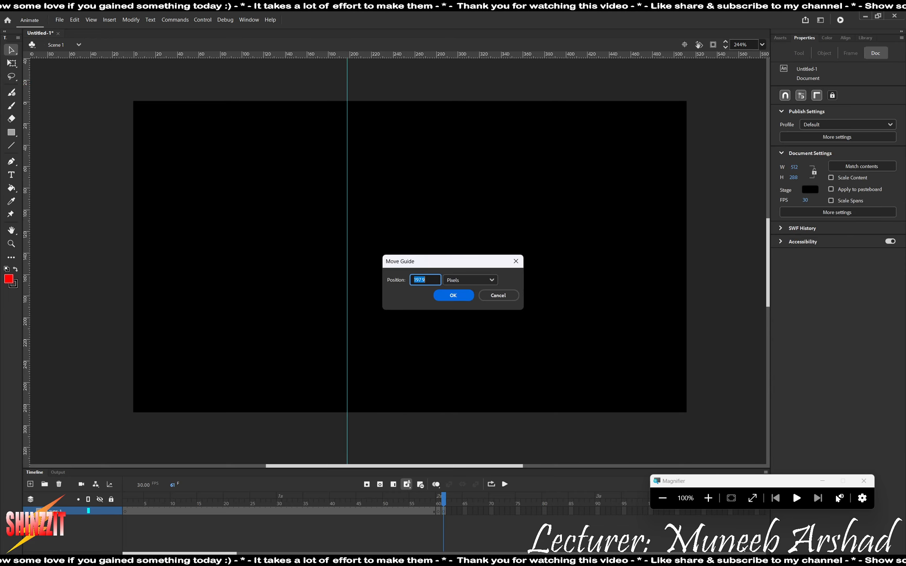
left_click(708, 498)
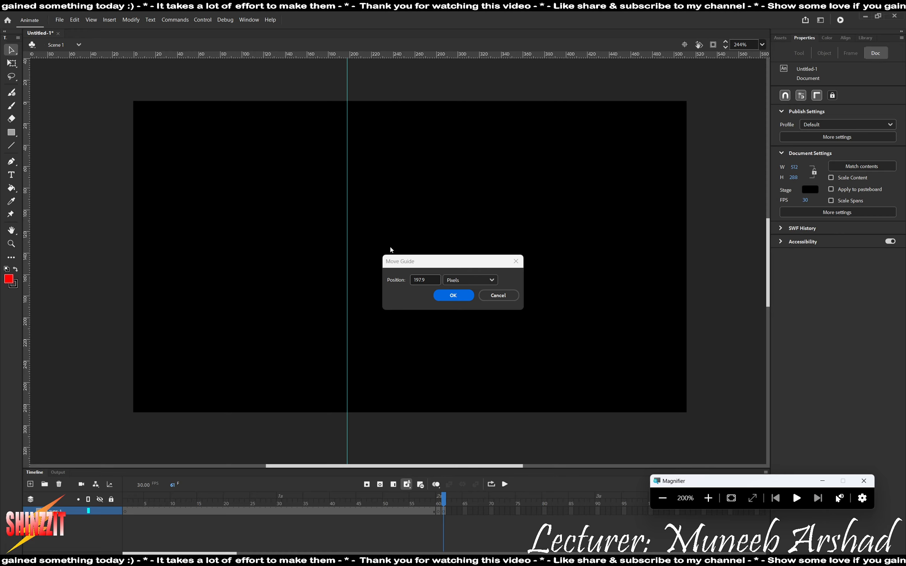
left_click(412, 265)
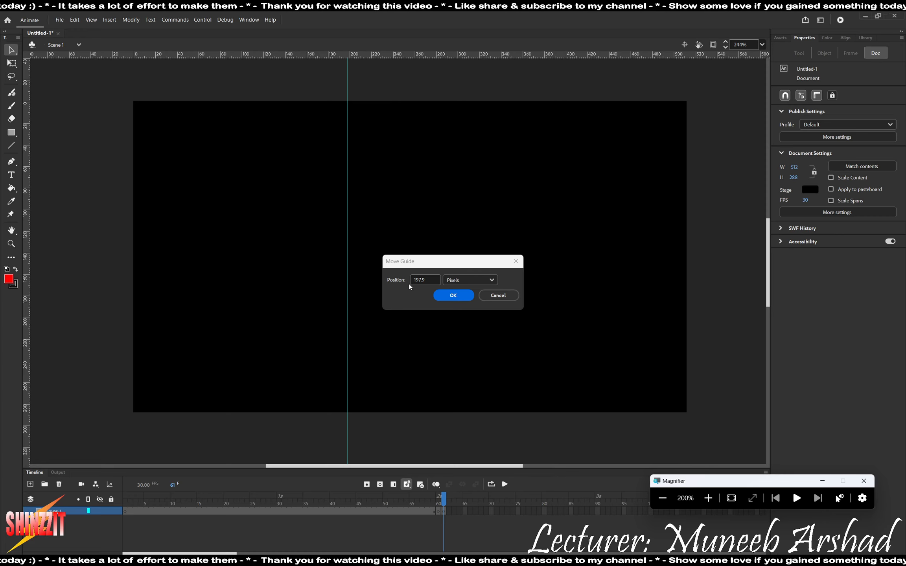
double_click(422, 280)
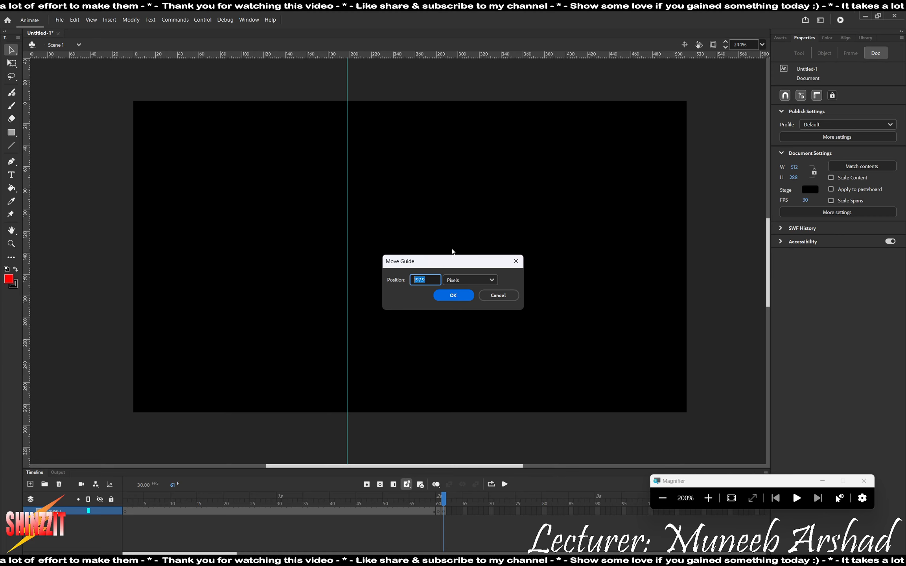
type("256")
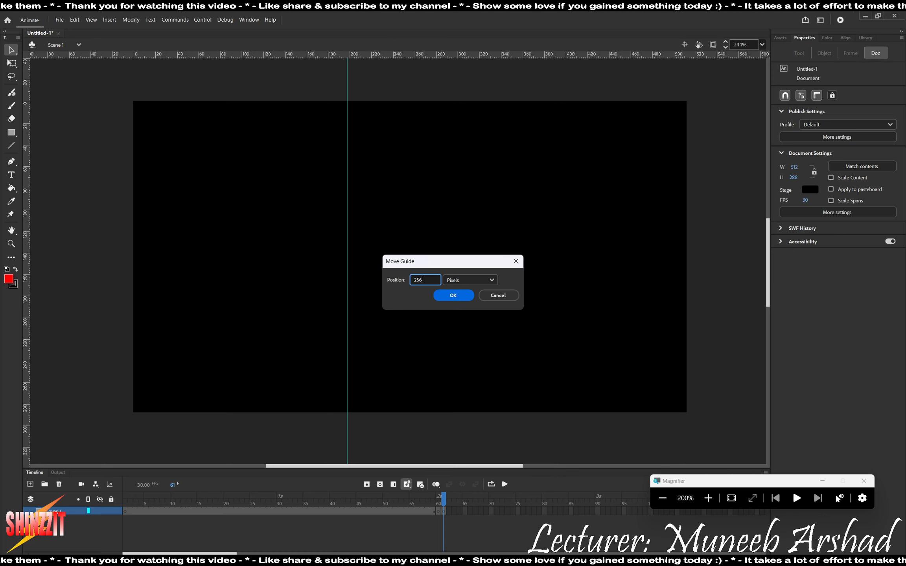
left_click(452, 295)
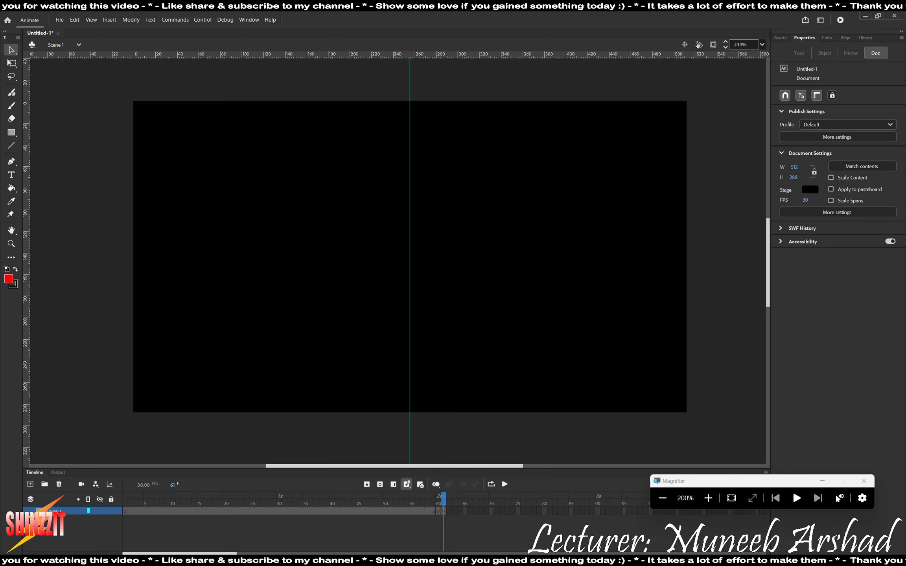
left_click(663, 499)
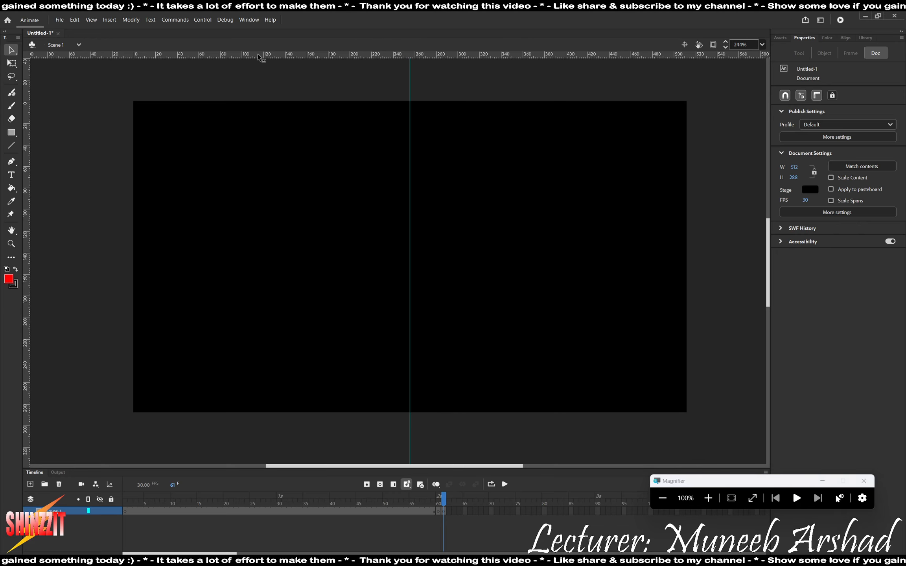
- Add a horizontal guide and set its position to 144 pixels
left_click_drag(258, 59, 256, 135)
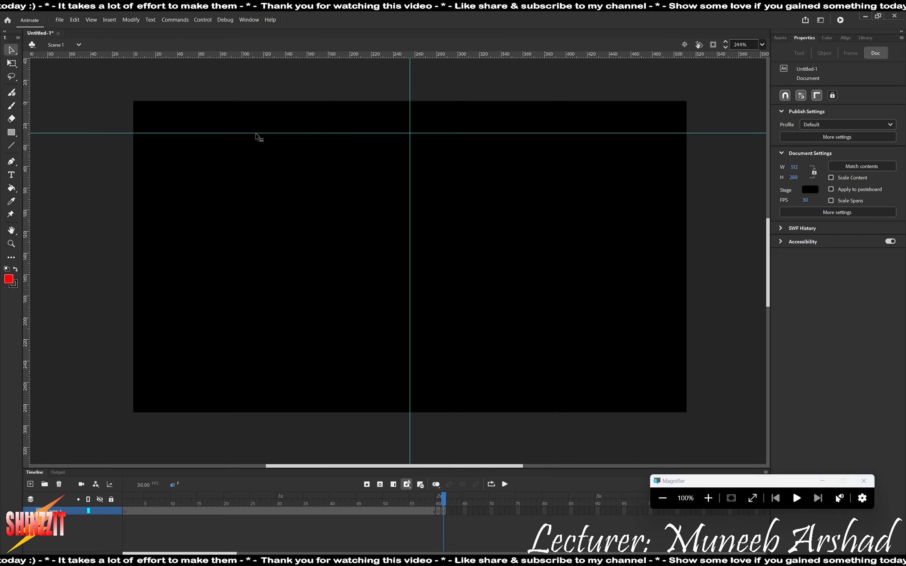
double_click(255, 134)
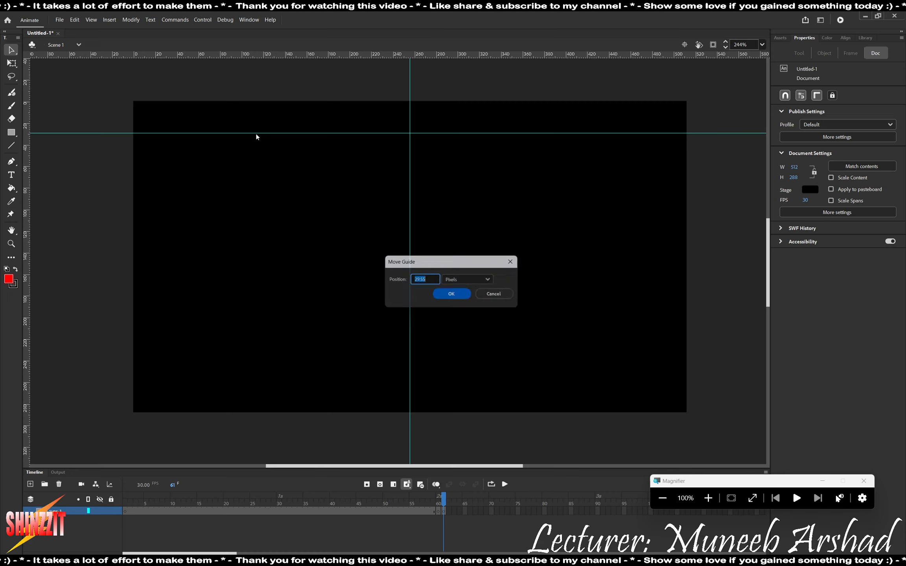
left_click(708, 498)
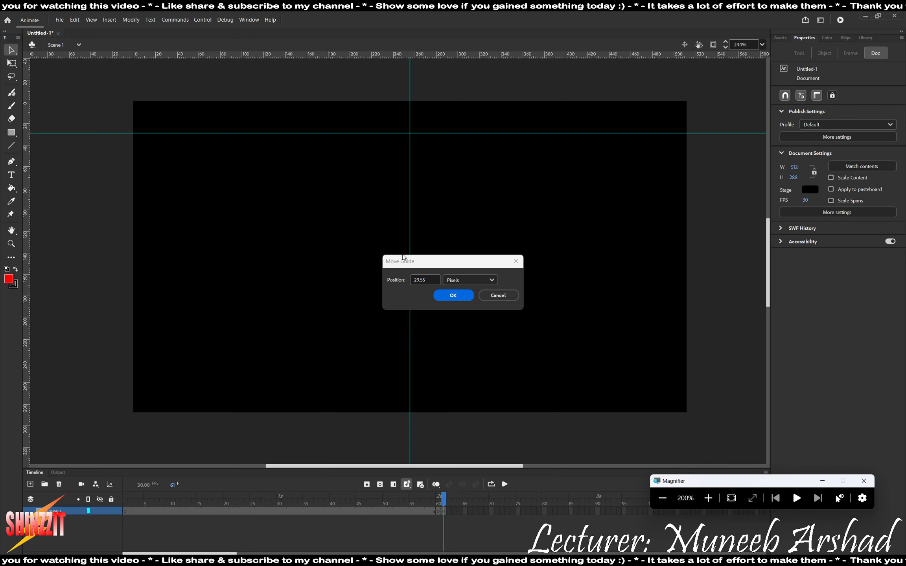
left_click(429, 280)
type("144")
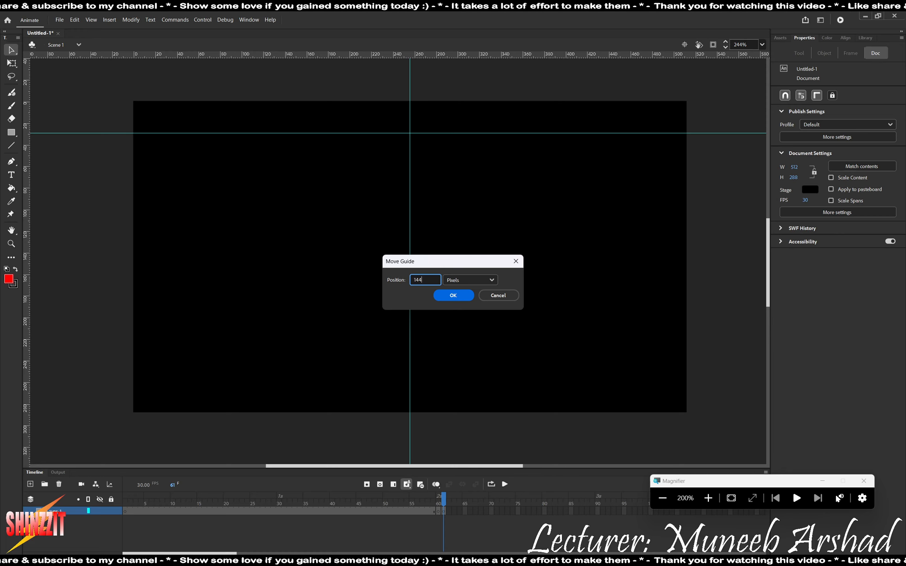
left_click(453, 295)
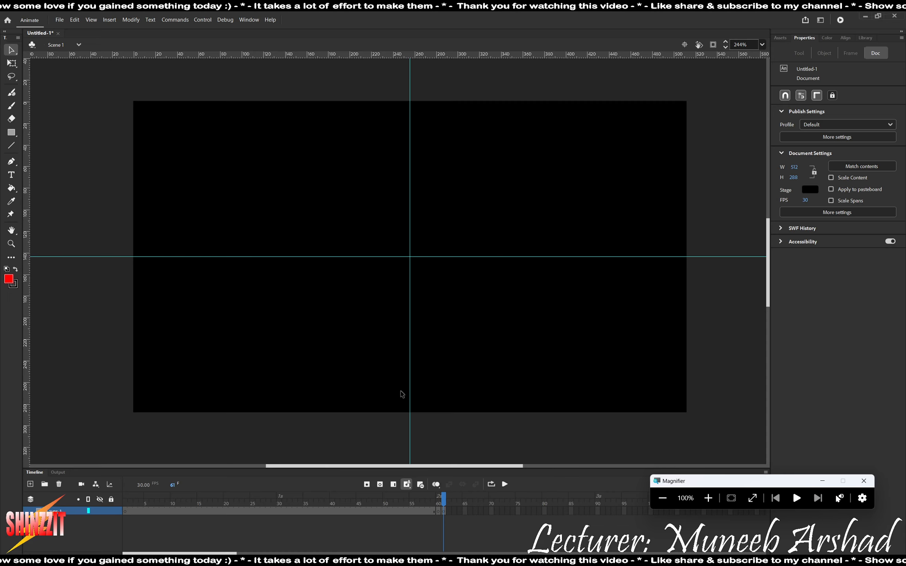
- Set up the Text tool with a white fill and a font size of 24
left_click(11, 174)
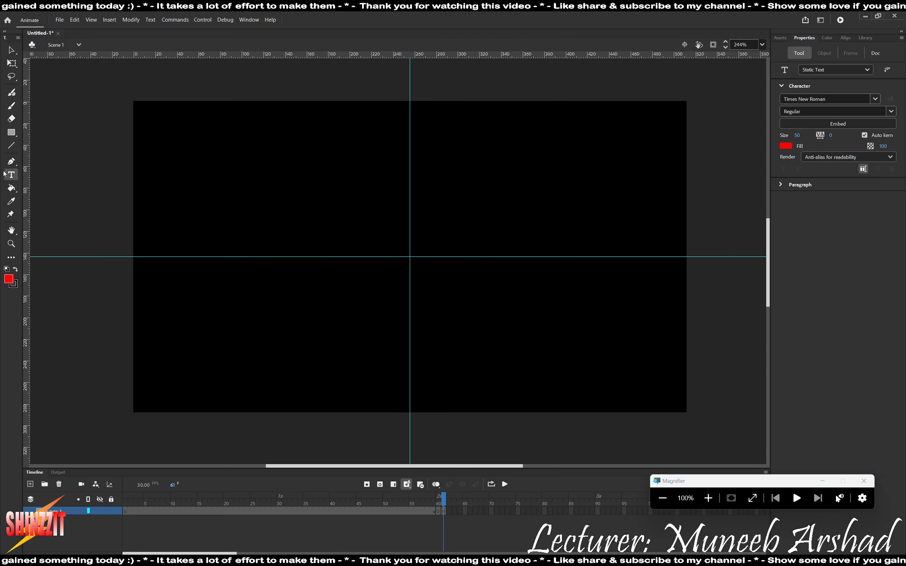
left_click(783, 146)
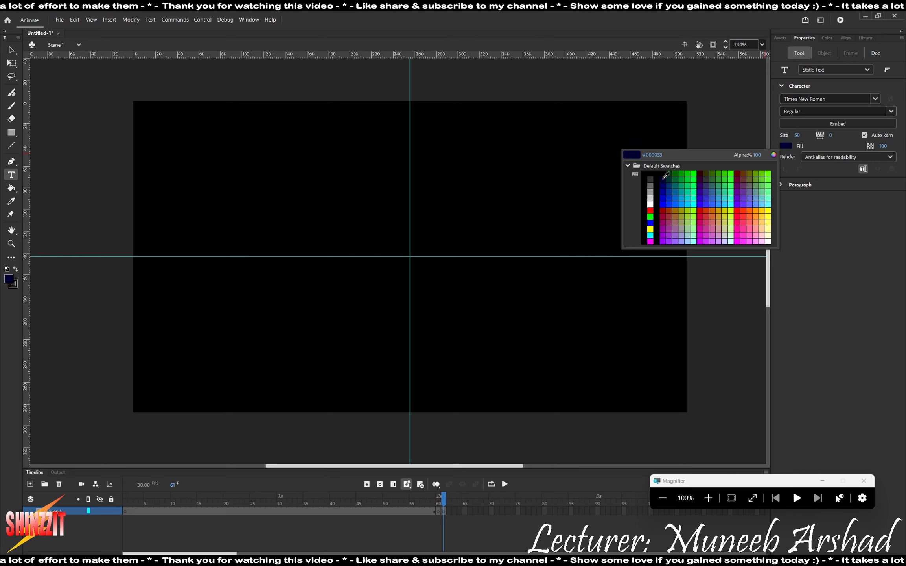
left_click(651, 207)
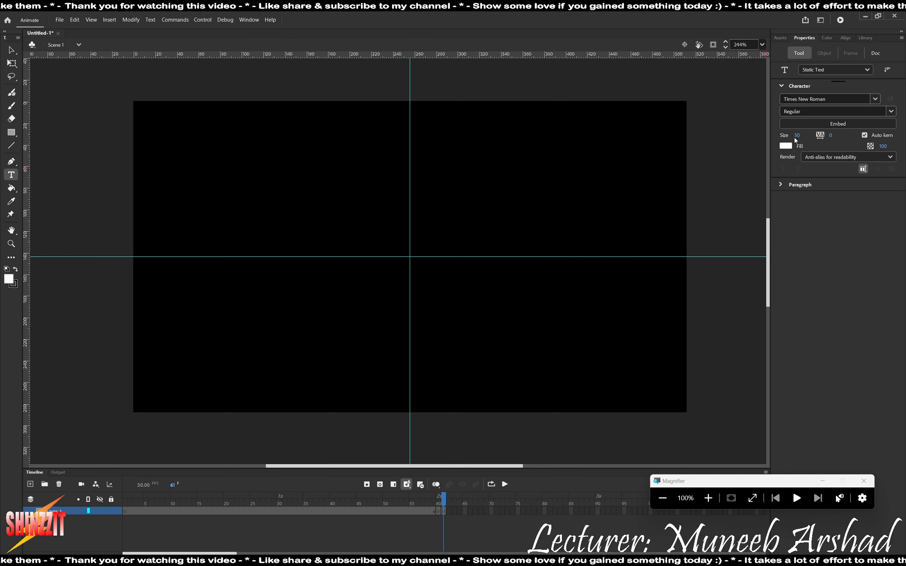
left_click(797, 135)
type("24")
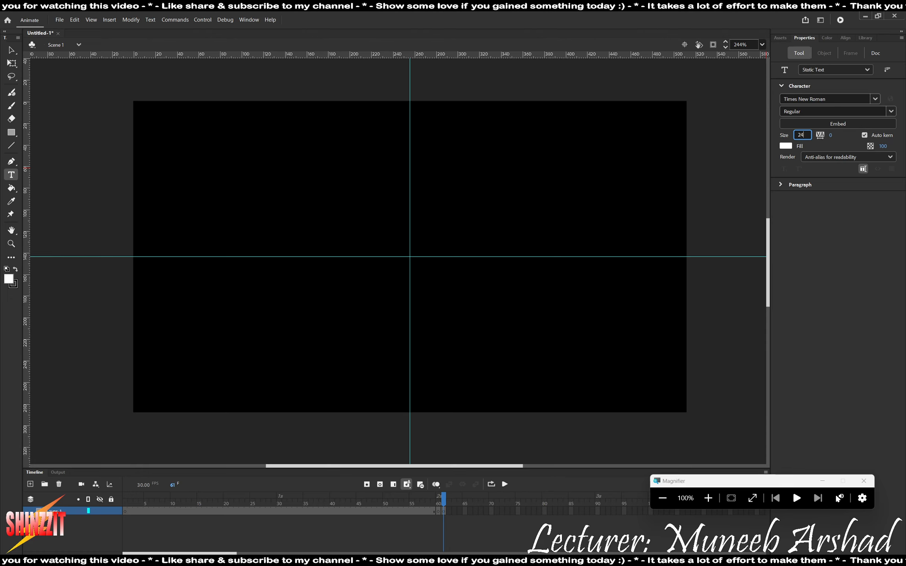
key("Return")
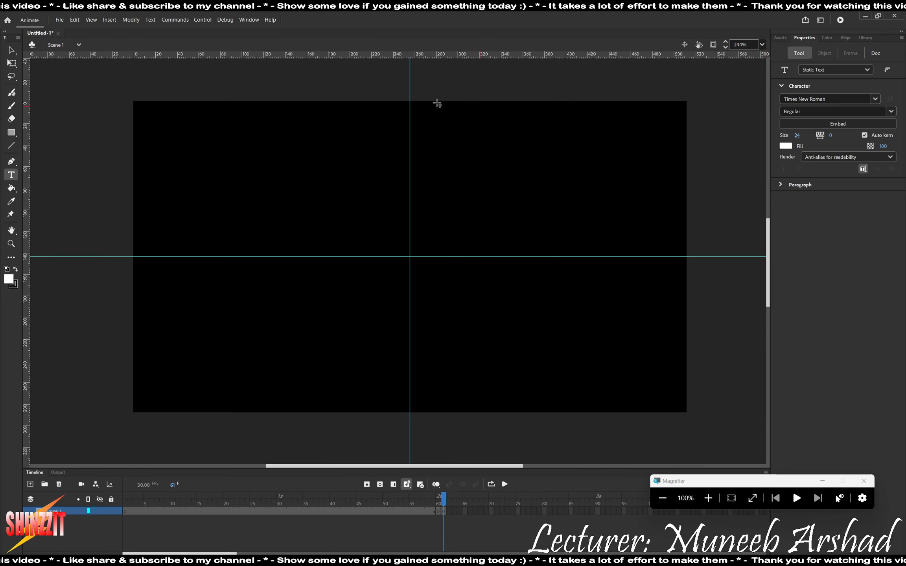
- Add two separate text objects to the upper half of the stage, reading "Rock" and "ICT"
left_click(322, 142)
type("R")
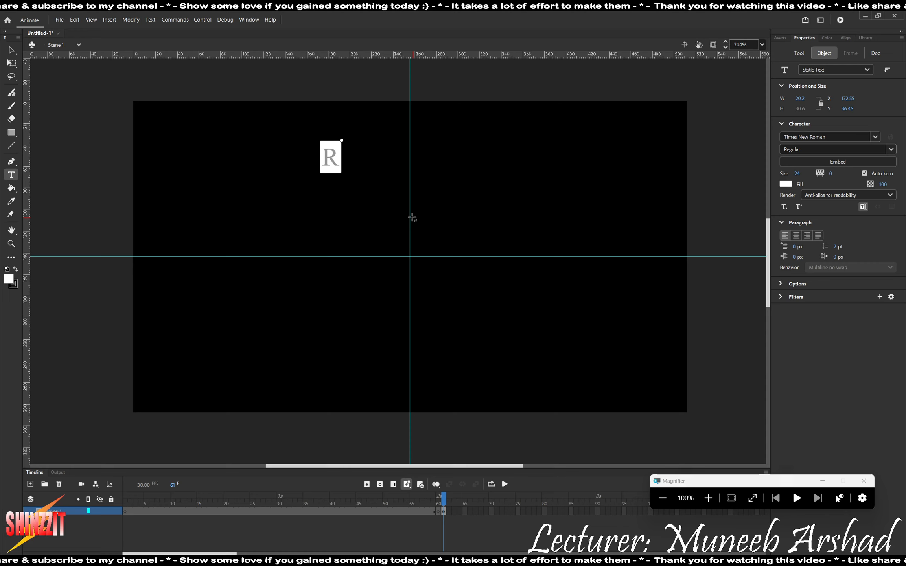
type("ock")
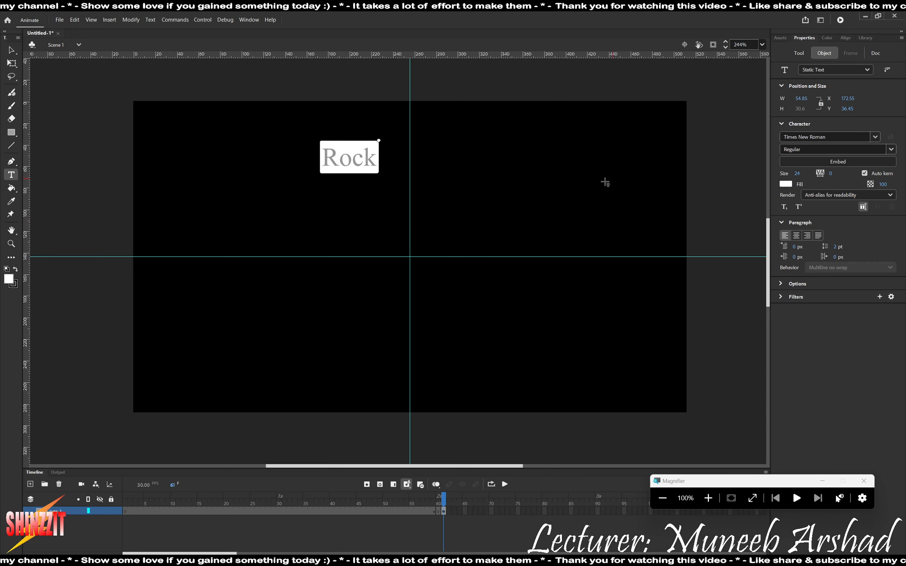
key("Escape")
left_click(574, 182)
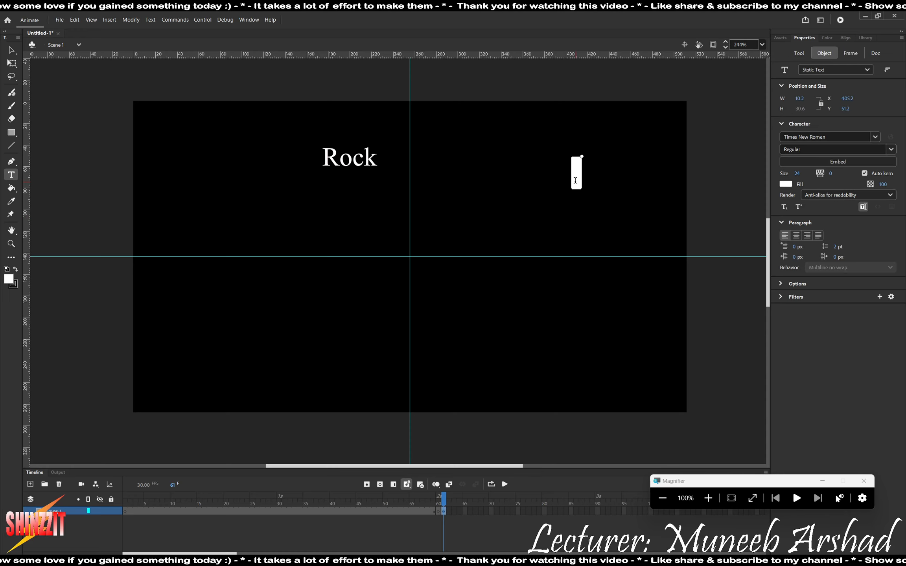
type("ICT")
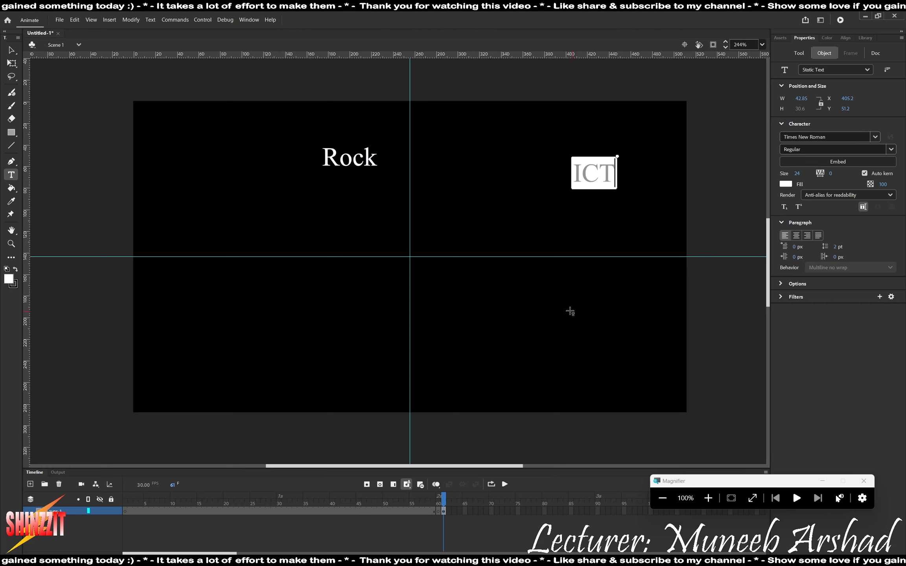
- Move the "Rock" text to the stage's bottom-left corner and the "ICT" text to its top-right corner
left_click(11, 50)
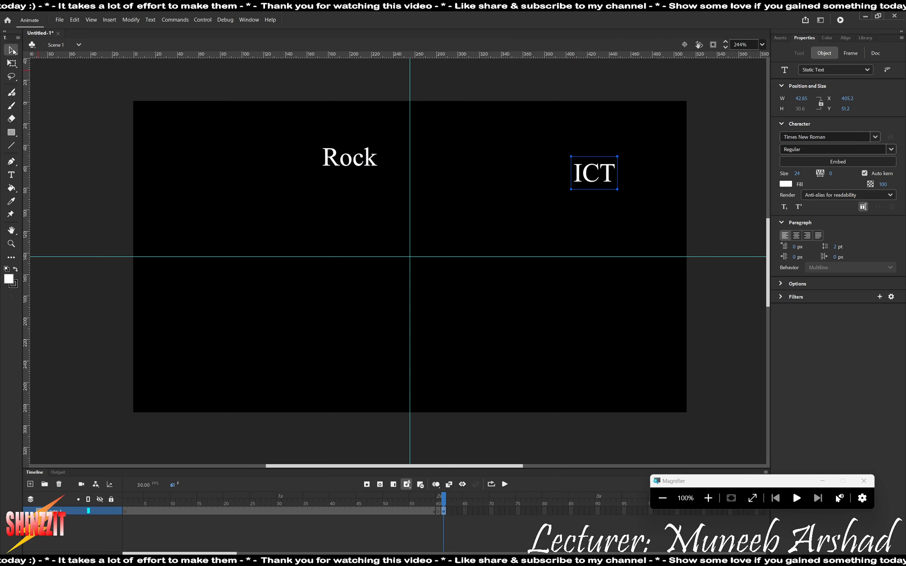
left_click_drag(356, 172, 171, 404)
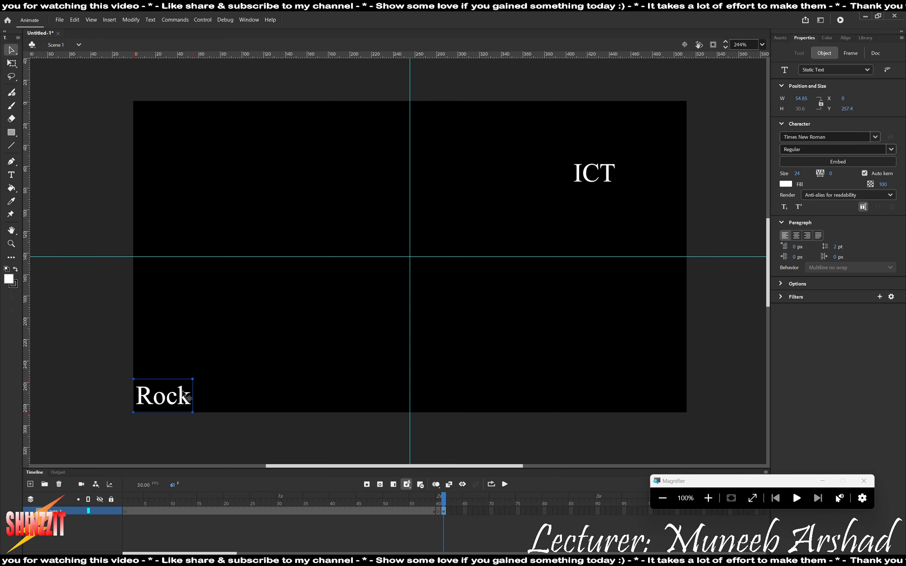
left_click_drag(589, 172, 658, 125)
left_click(716, 185)
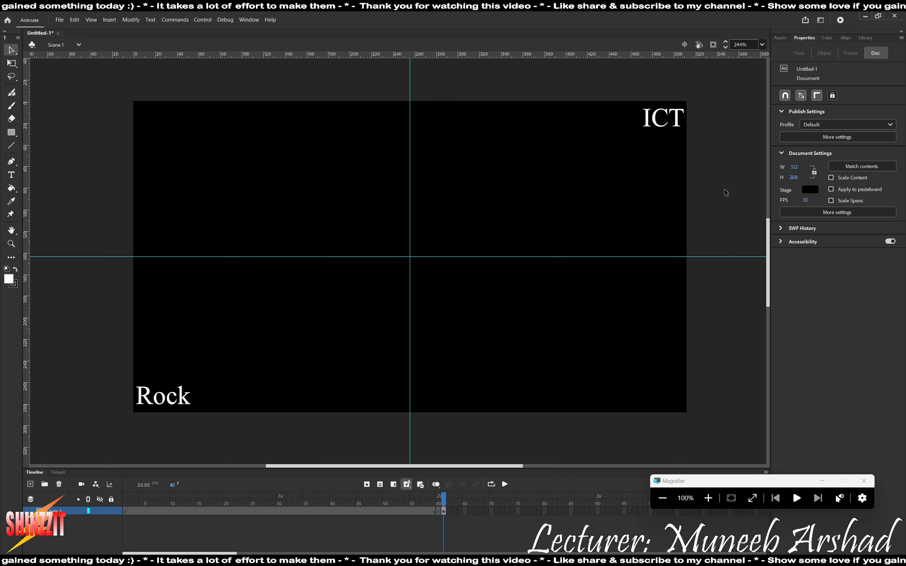
- Break apart the "ICT" and "Rock" texts all the way into plain shapes
left_click(662, 125)
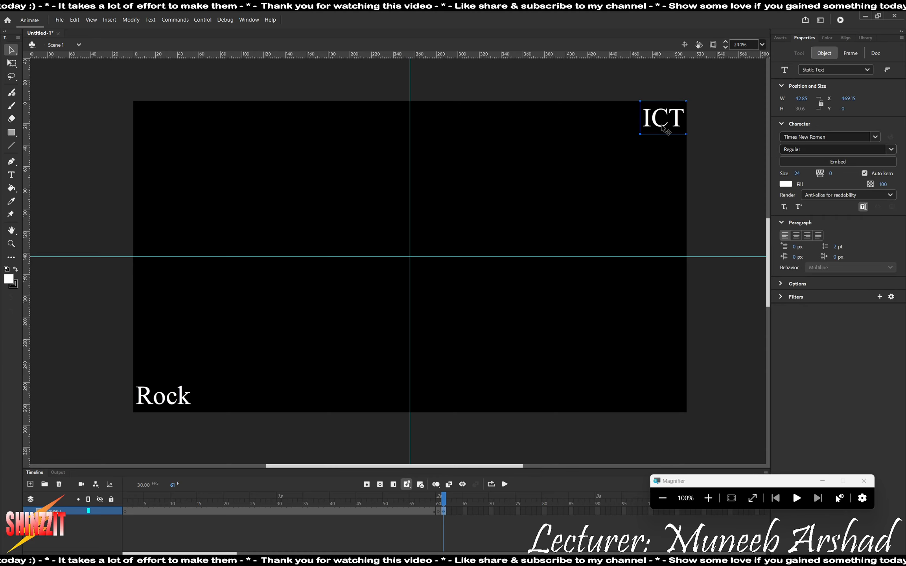
key("ctrl+b")
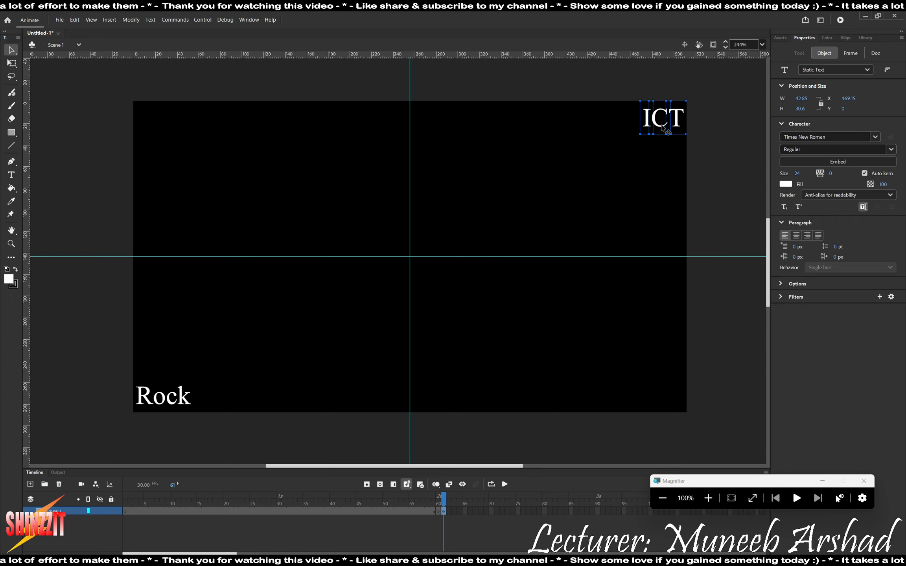
key("ctrl+b")
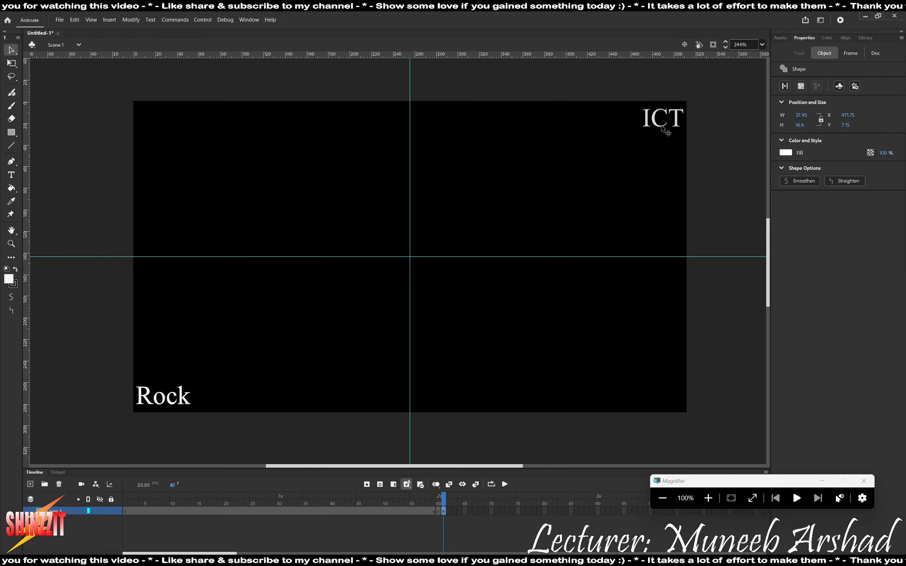
left_click(185, 402)
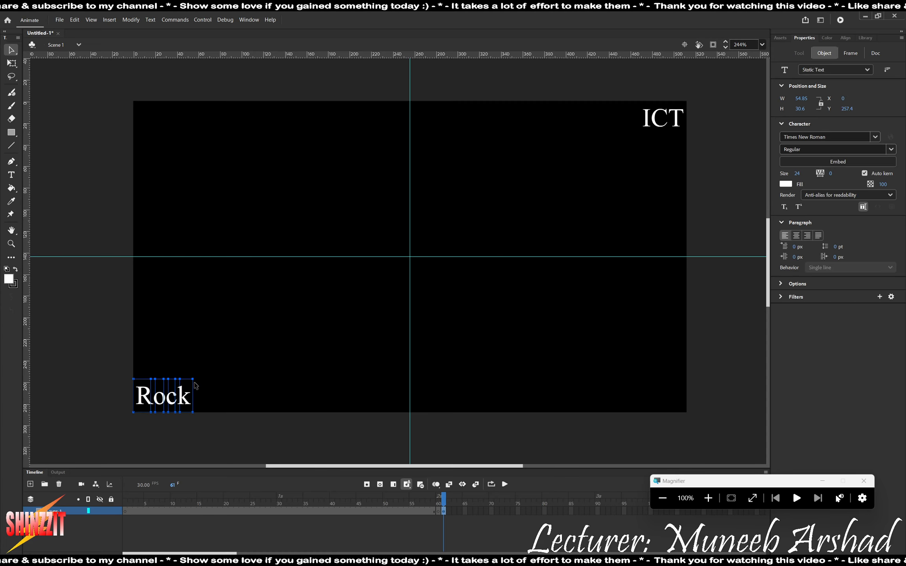
key("ctrl+b")
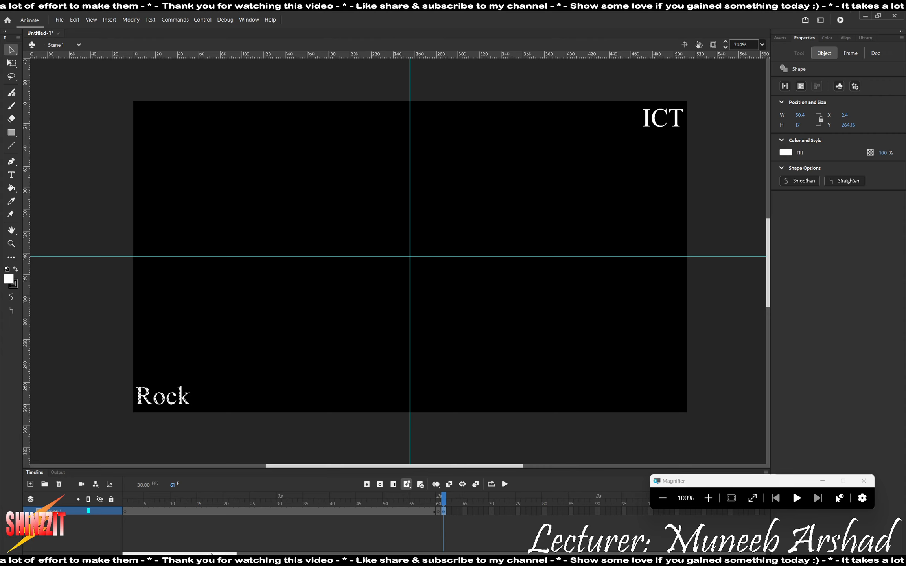
- Insert a keyframe at frame 150 of the layer and move the Magnifier window clear of the timeline
left_click_drag(212, 554, 267, 554)
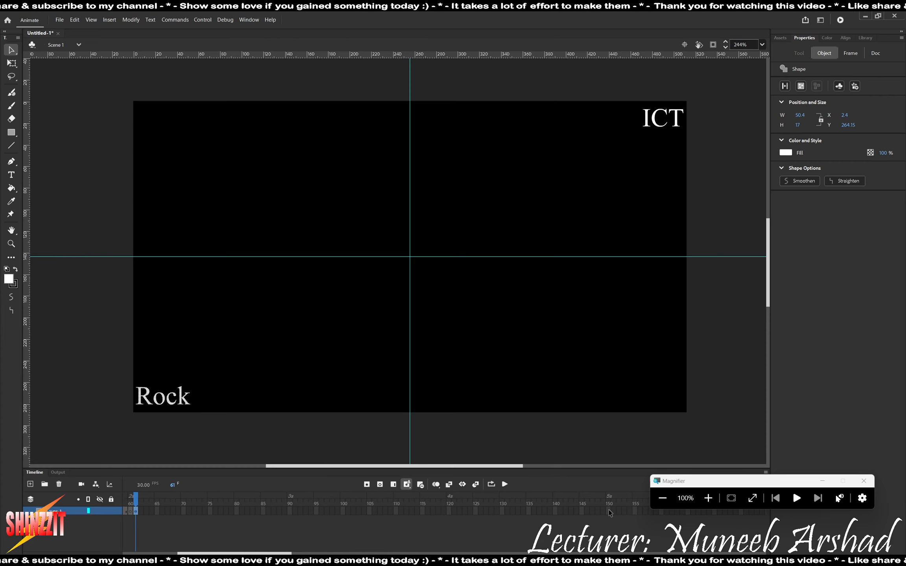
right_click(608, 511)
left_click(624, 324)
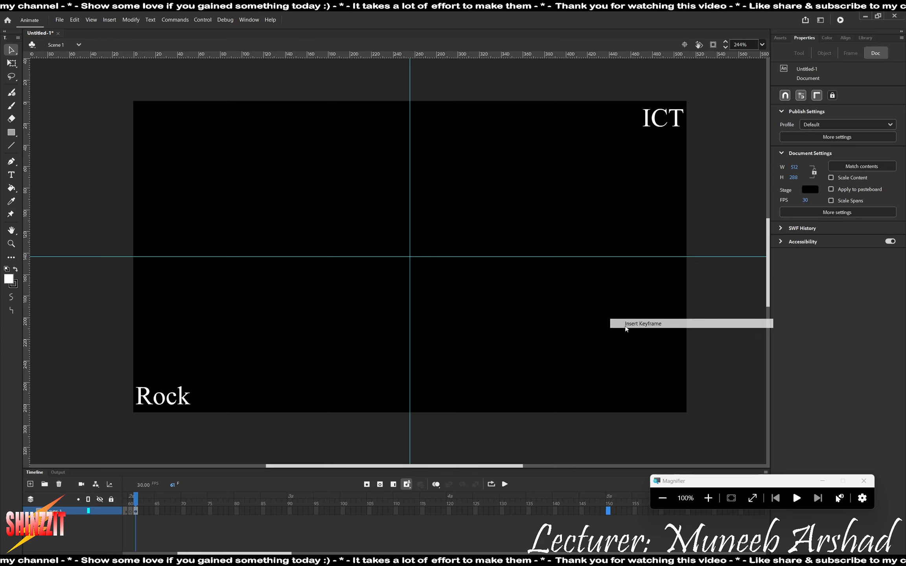
left_click_drag(755, 483, 787, 530)
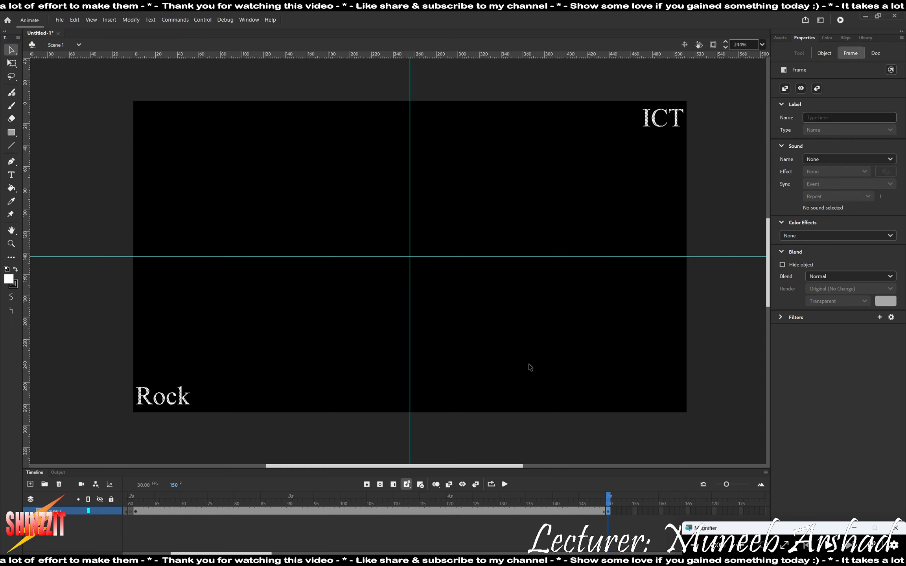
- At frame 150, move the "ICT" text to the stage centre, just right of the vertical guide on the horizontal guide
left_click(586, 257)
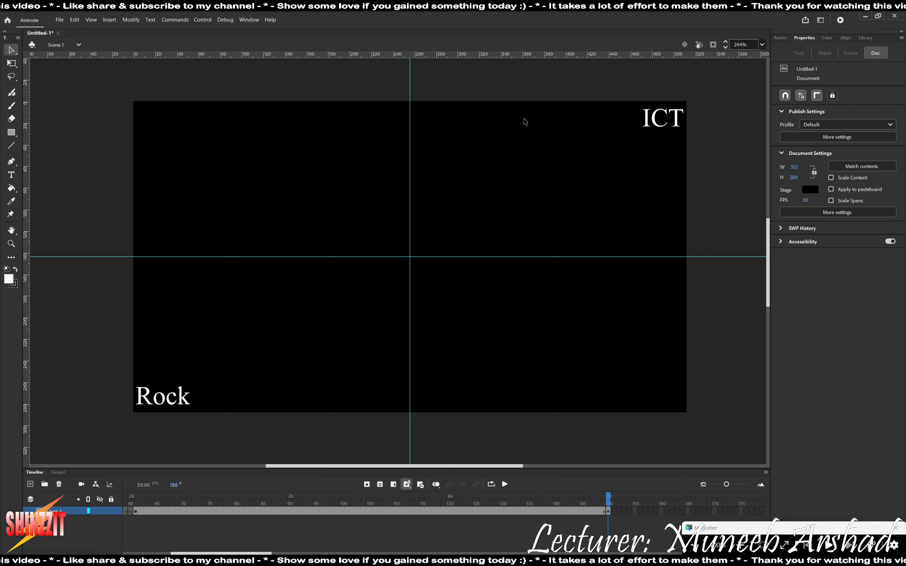
left_click_drag(595, 86, 735, 180)
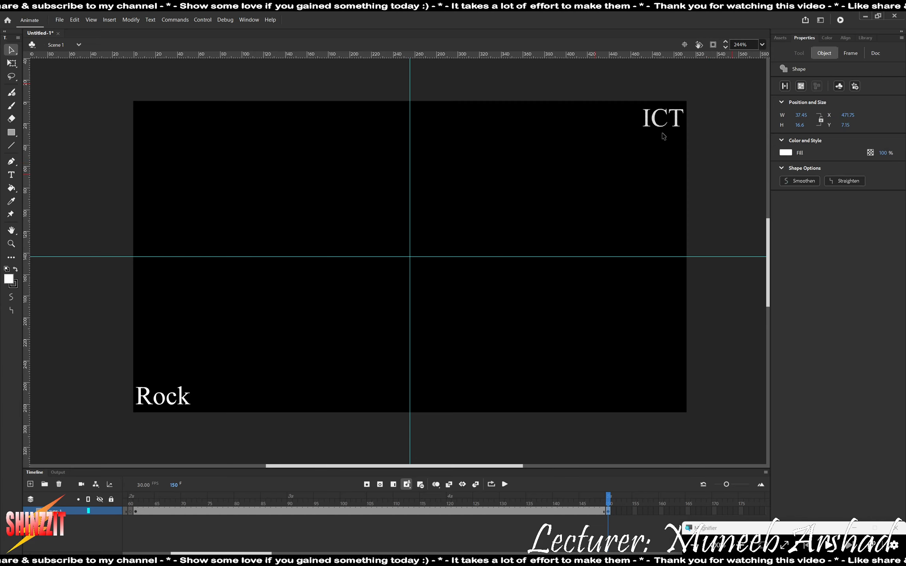
left_click_drag(659, 127, 430, 266)
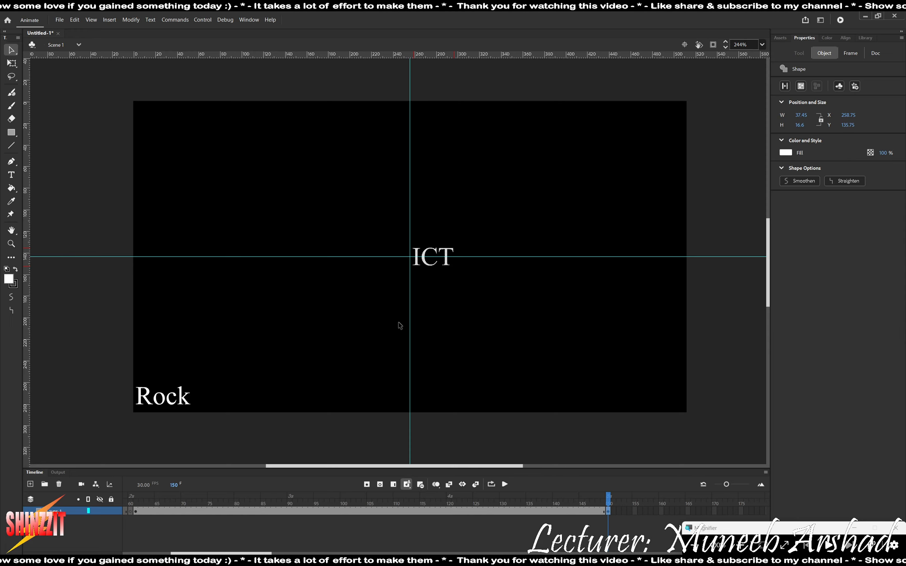
- Move the "Rock" text to the stage centre, just left of the vertical guide and level with "ICT"
left_click(252, 429)
left_click_drag(213, 376, 107, 430)
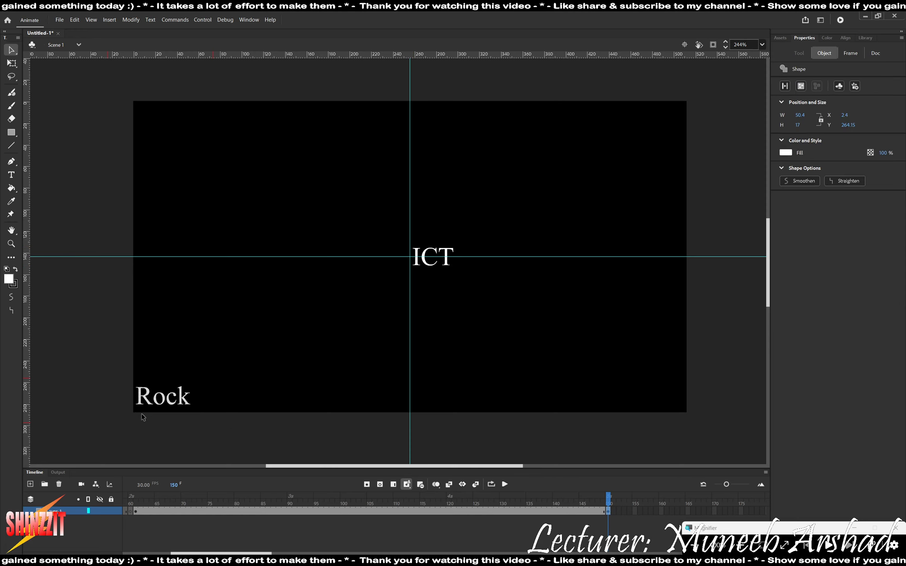
left_click_drag(161, 407, 376, 268)
left_click(468, 299)
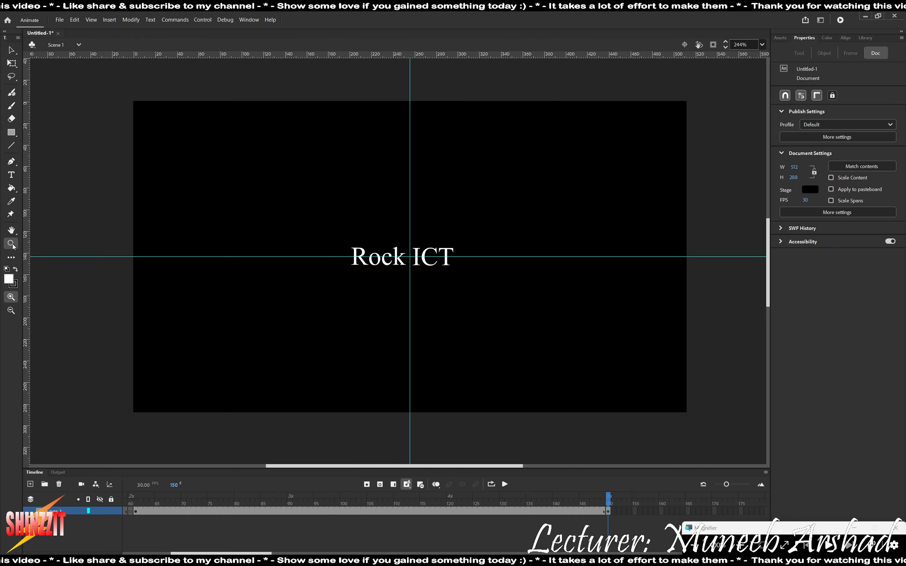
- Try nudging both texts up and down together to centre them vertically on the horizontal guide
left_click(410, 259)
left_click(412, 259)
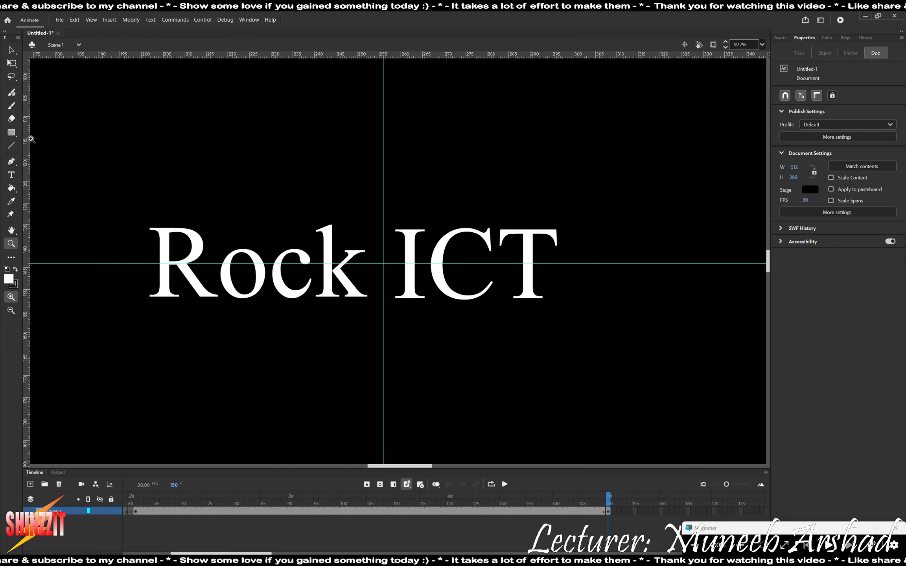
left_click_drag(636, 205, 97, 327)
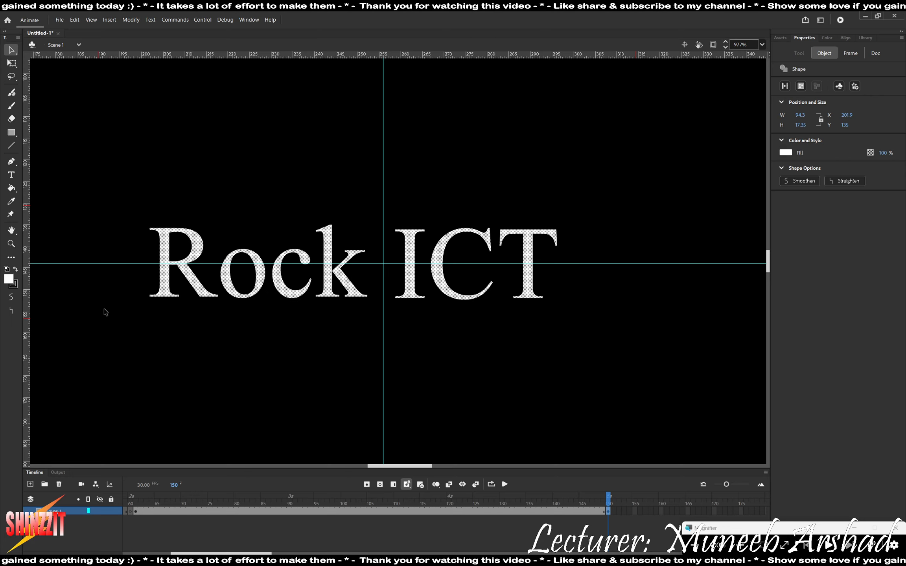
key("Up")
key("Up")
key("Up")
key("Up")
key("Up")
key("Up")
key("Up")
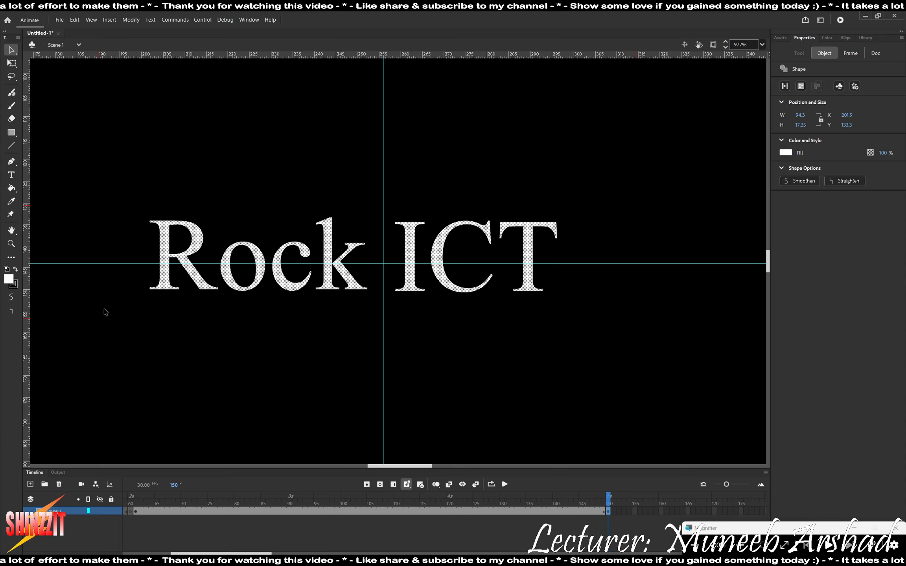
key("Down")
key("Down")
key("Down")
key("Down")
key("Down")
key("Down")
key("Down")
key("Down")
key("Down")
key("Down")
key("Down")
key("Down")
key("Down")
key("Down")
key("Down")
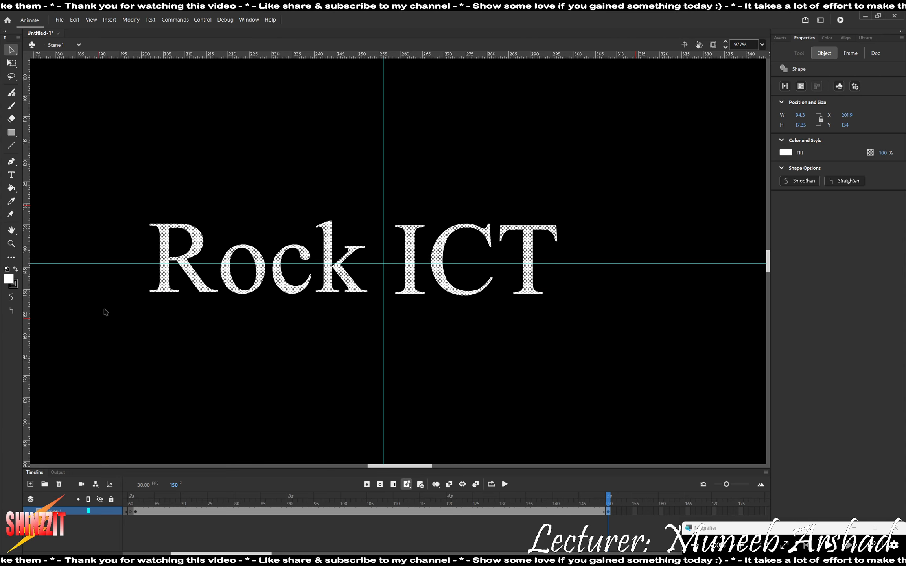
key("Down")
key("Down")
key("Down")
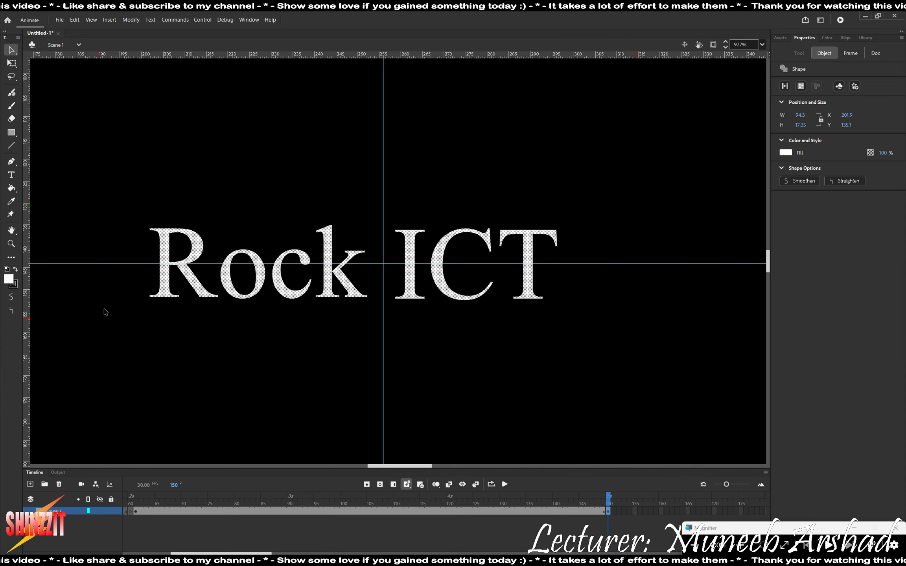
key("Up")
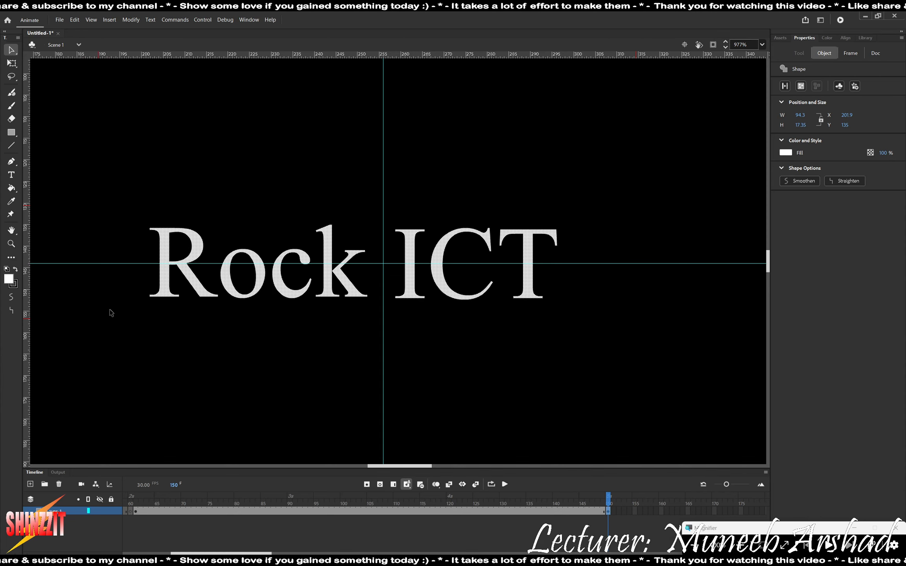
left_click(460, 329)
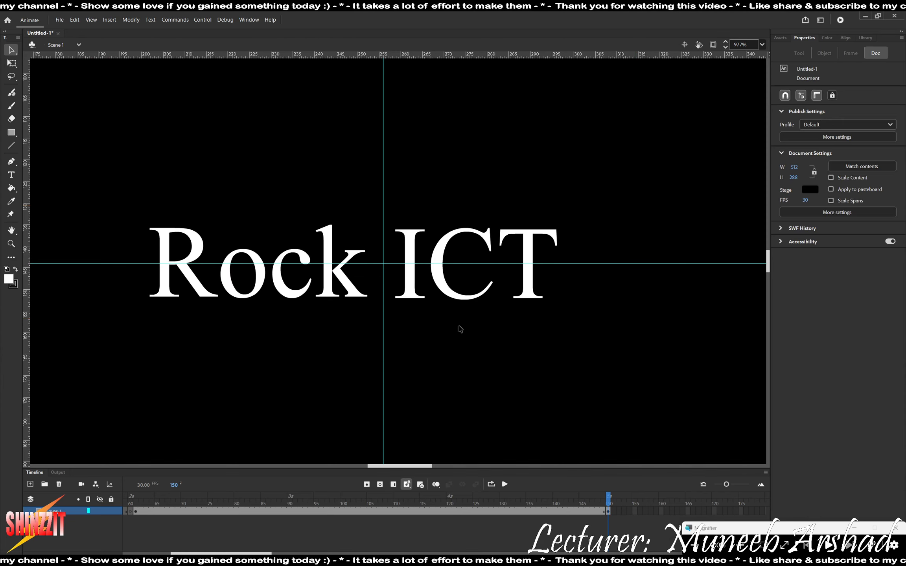
- Nudge "ICT" up slightly to Y 135.55 and shift both texts right to X 203.8, centring them around the vertical guide
left_click_drag(638, 187, 374, 317)
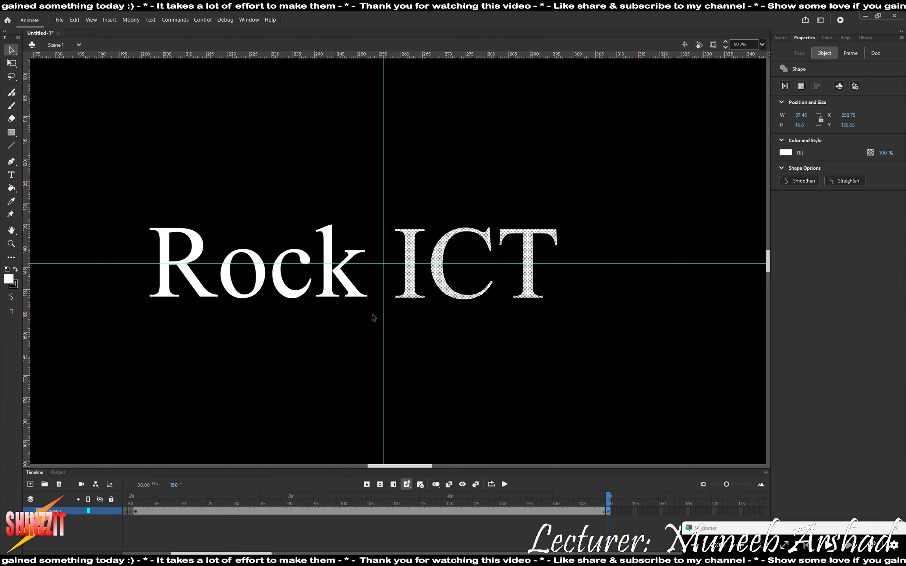
key("Up")
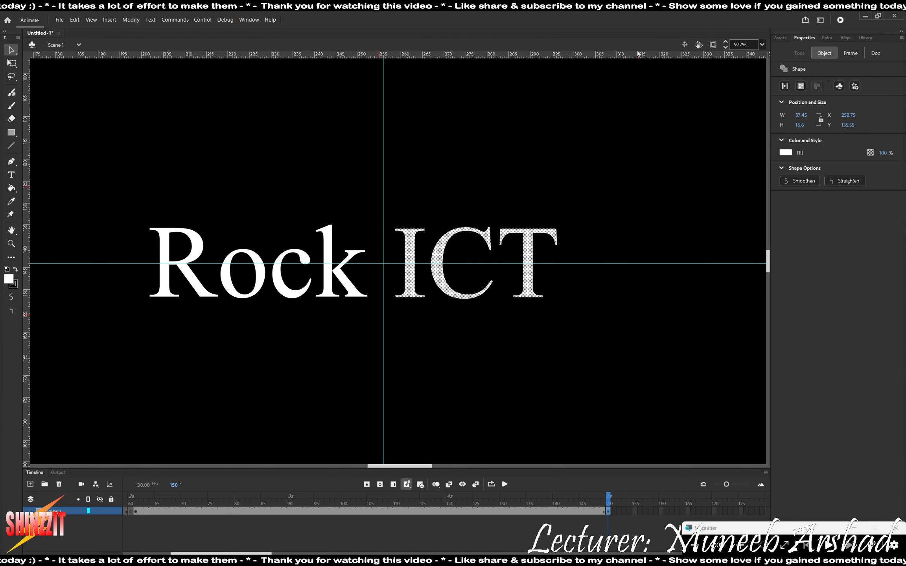
left_click_drag(631, 194, 103, 346)
key("Right")
key("Right")
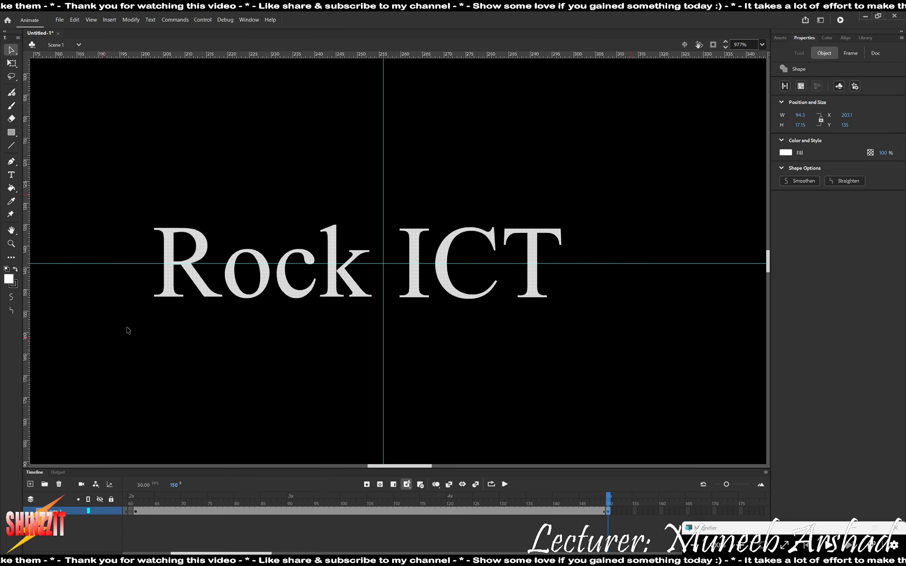
key("Left")
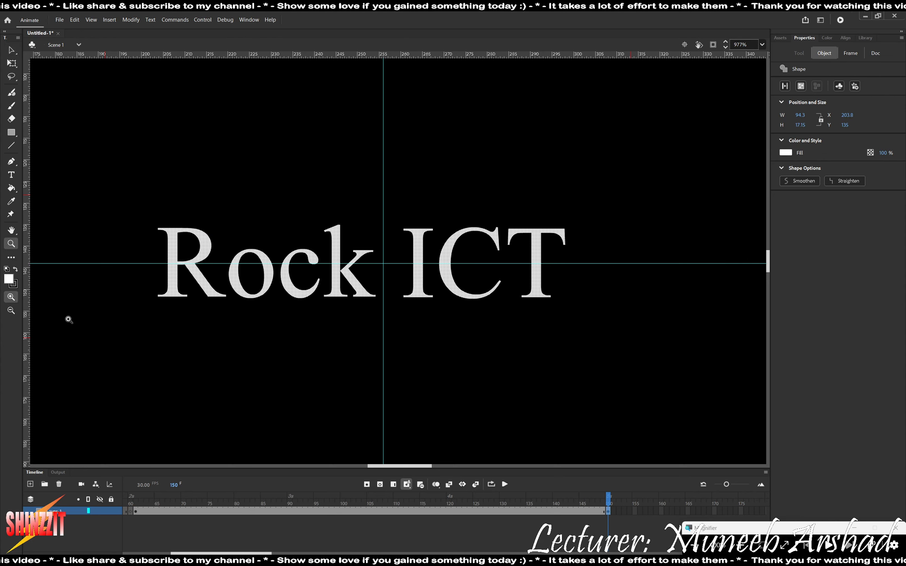
- Compare the text positions at keyframes 61 and 150, and create a shape tween between them
left_click(165, 361)
left_click(581, 177)
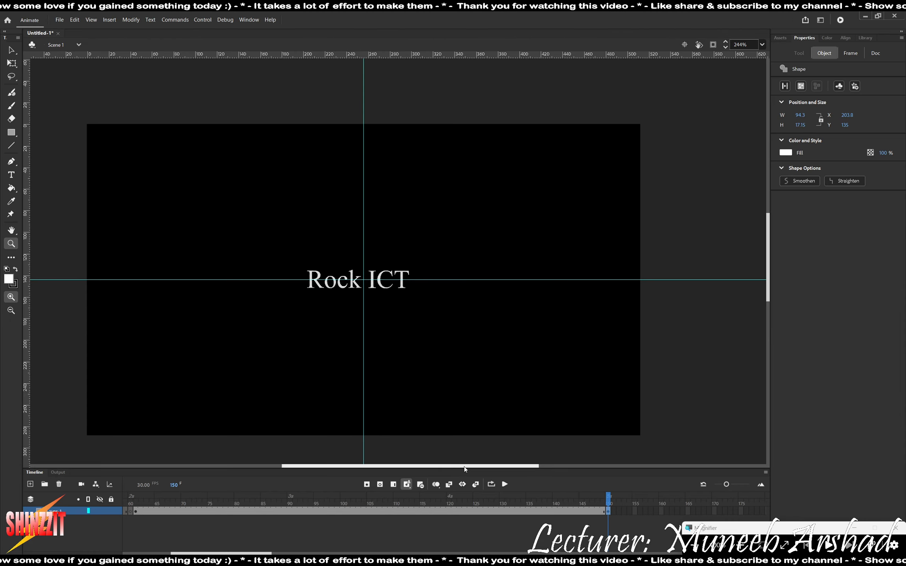
left_click_drag(464, 466, 440, 468)
key("v")
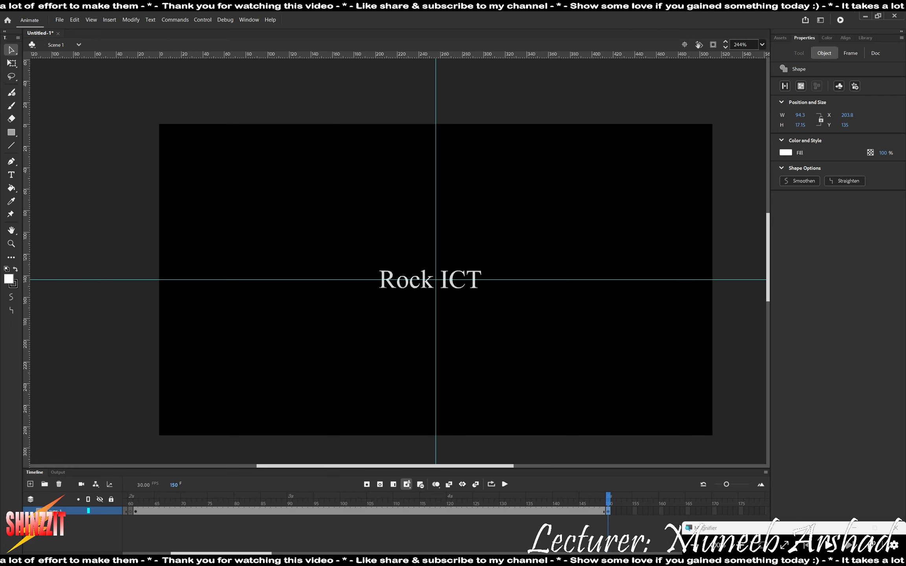
scroll(311, 511, "left", 3)
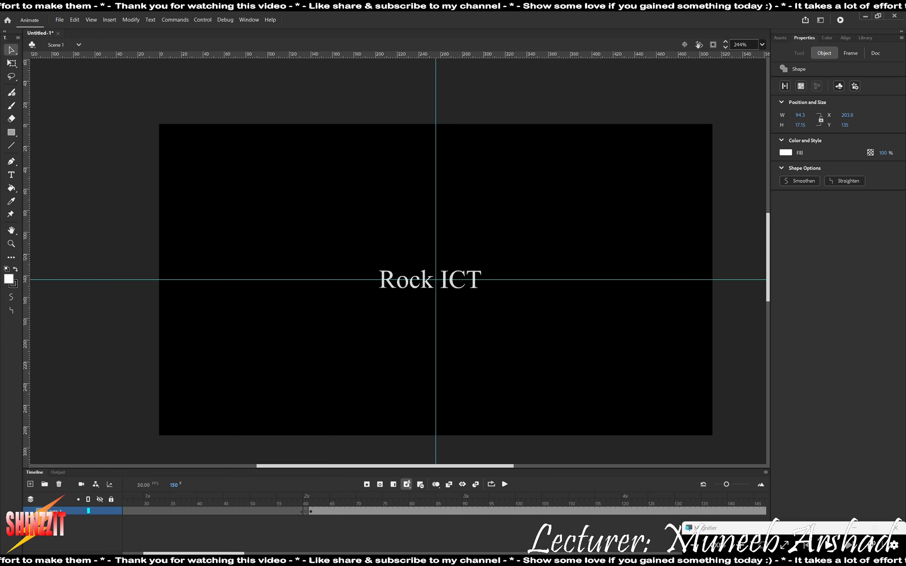
left_click(311, 511)
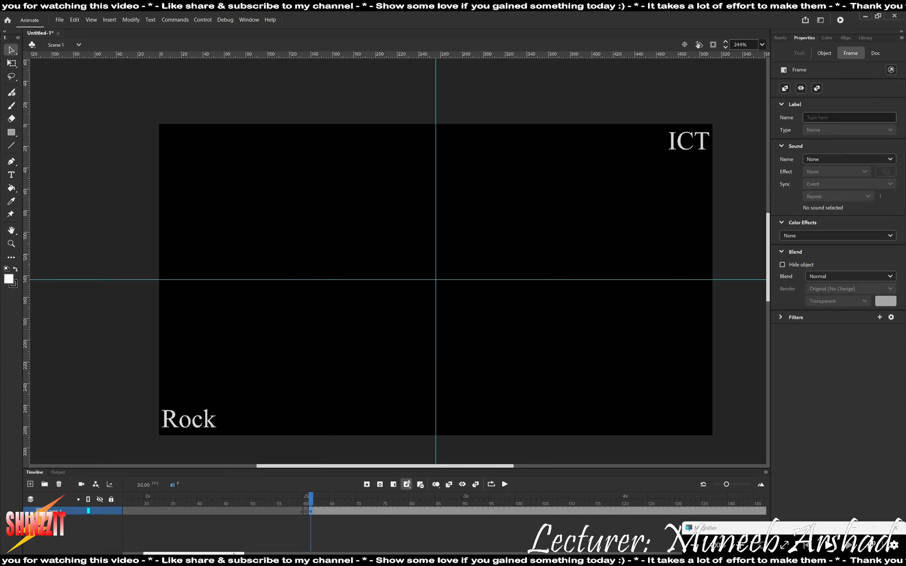
left_click_drag(234, 553, 276, 554)
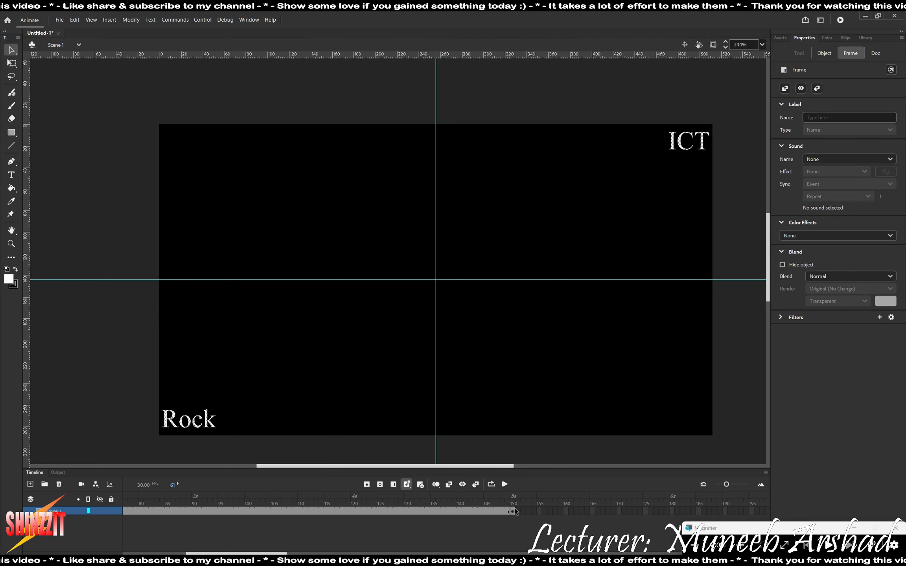
left_click(512, 511)
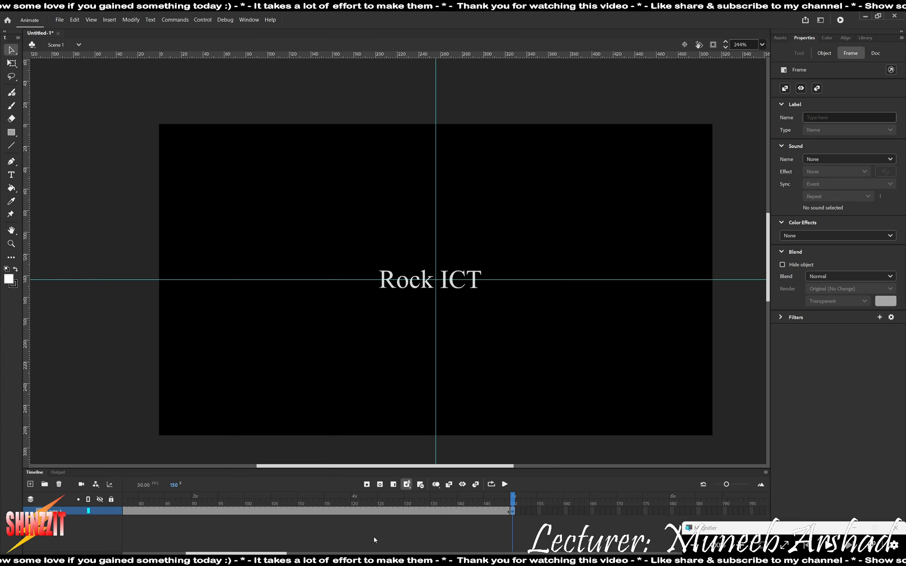
right_click(375, 511)
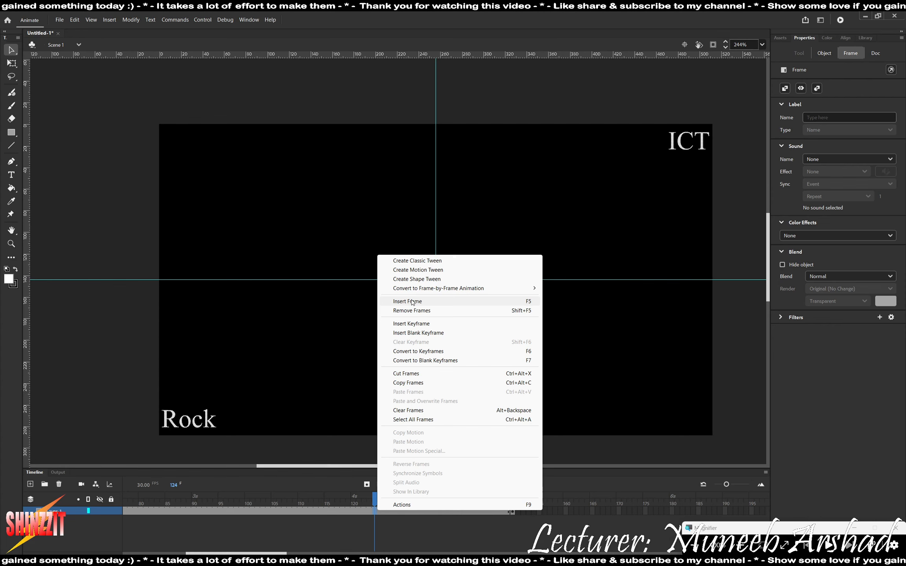
left_click(415, 280)
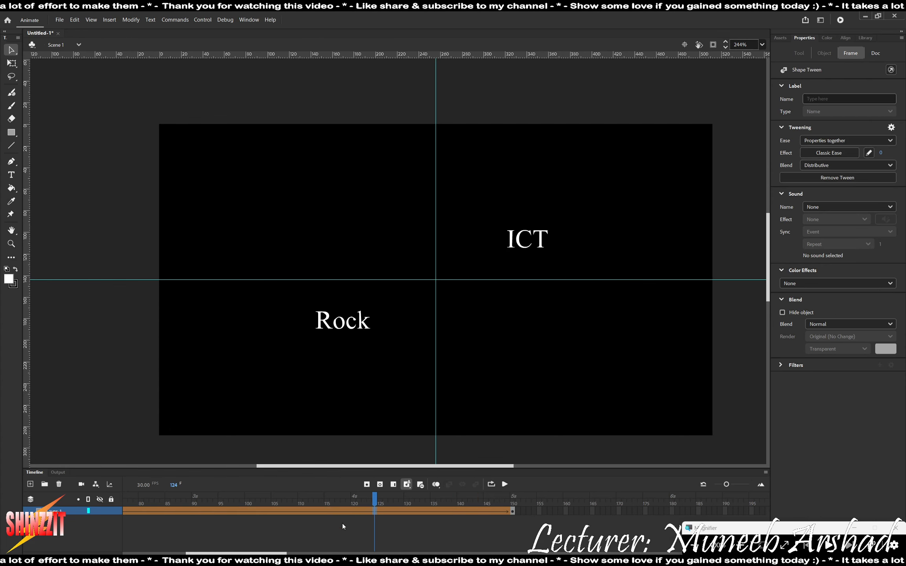
- Play the animation from frame 1 to preview the texts moving from the corners to the centre
left_click_drag(375, 499, 1, 511)
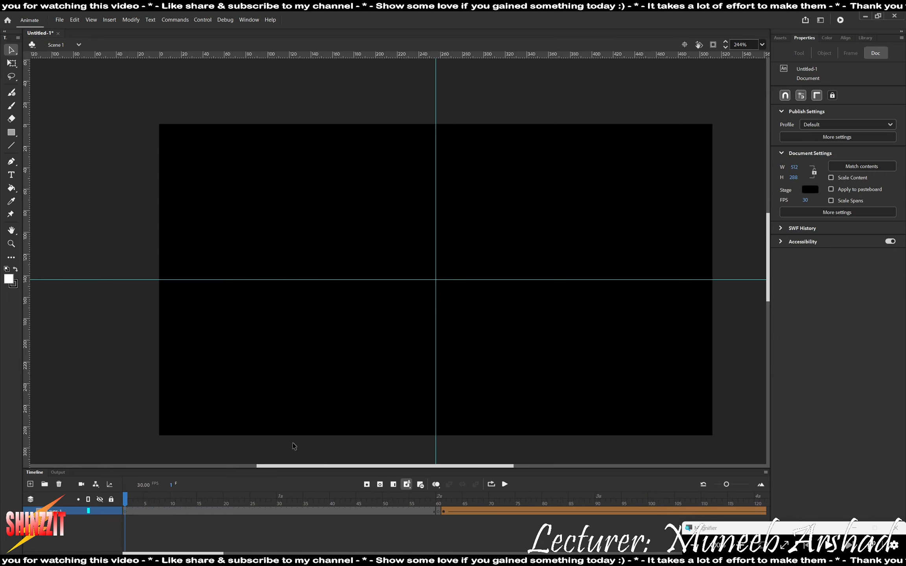
key("Return")
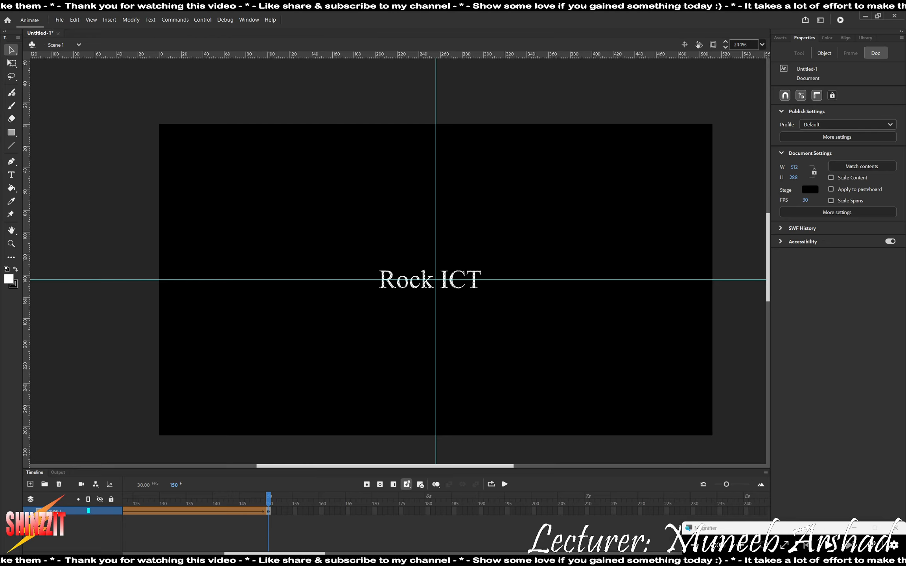
key("alt+Tab")
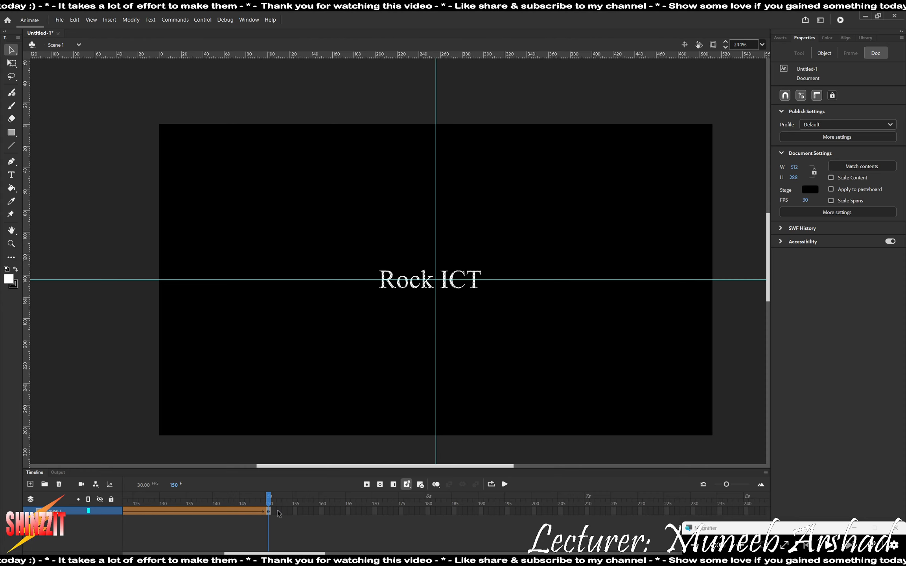
- Insert a keyframe at frame 151, right after the shape tween, and deselect the texts
right_click(275, 515)
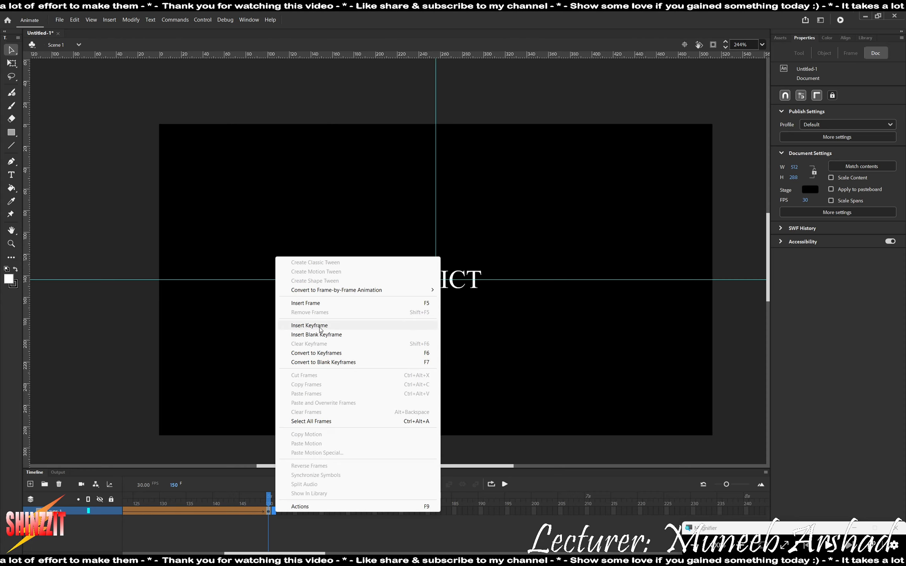
left_click(319, 327)
left_click(411, 376)
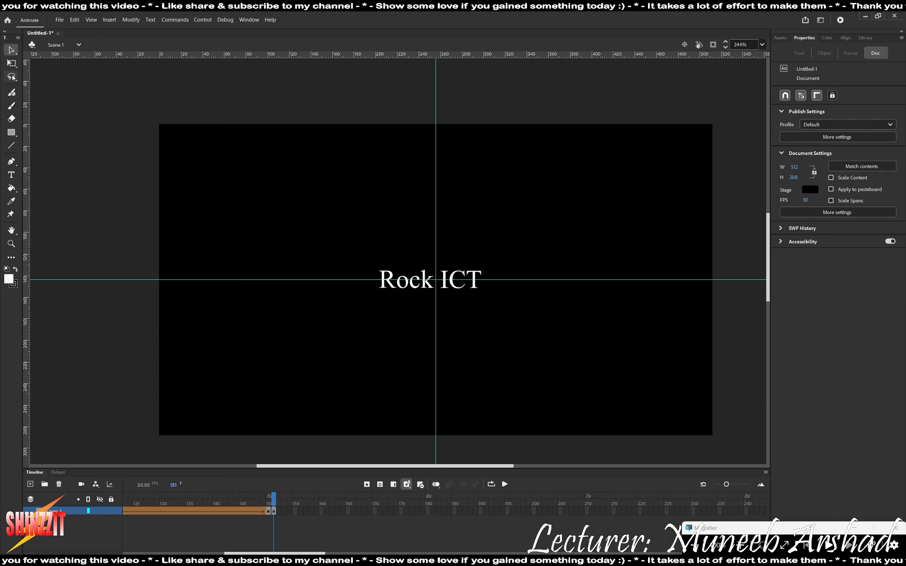
- Change the fill colour of the letter "R" in "Rock" to red at frame 151
left_click(11, 243)
left_click(424, 287)
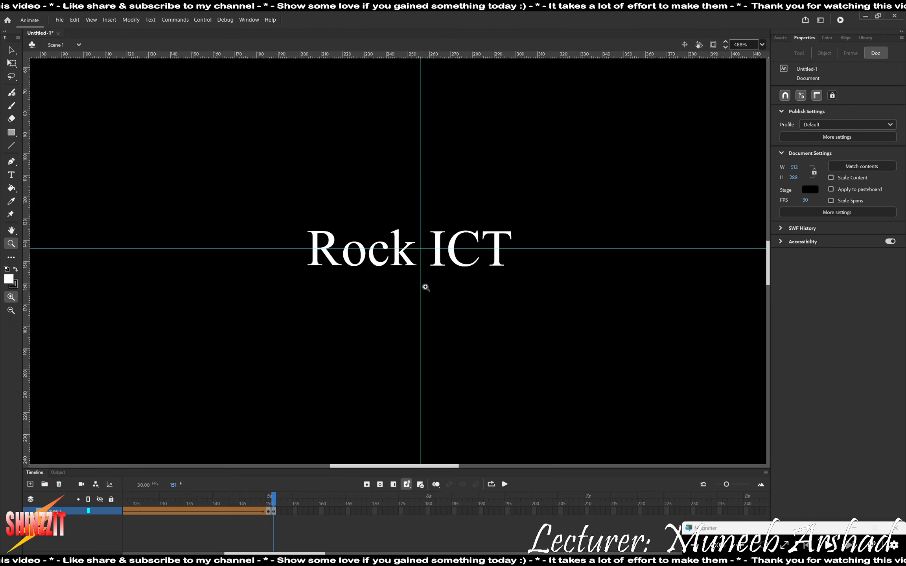
left_click(424, 287)
left_click(377, 240)
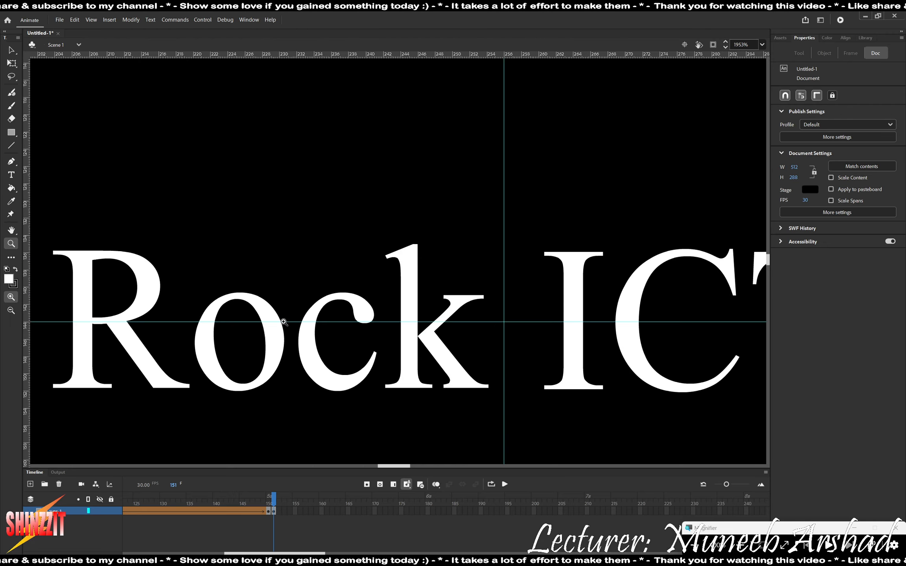
left_click(12, 50)
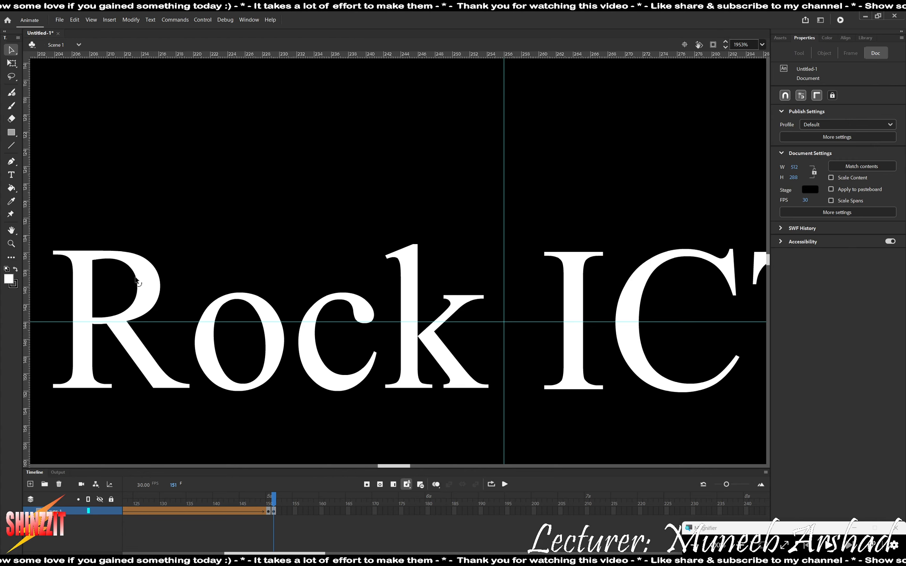
left_click(144, 287)
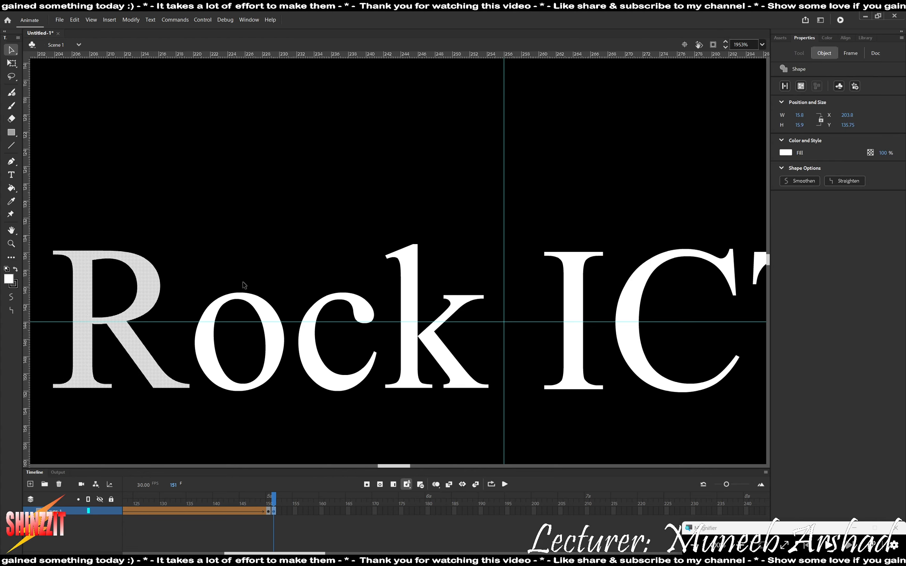
left_click(786, 153)
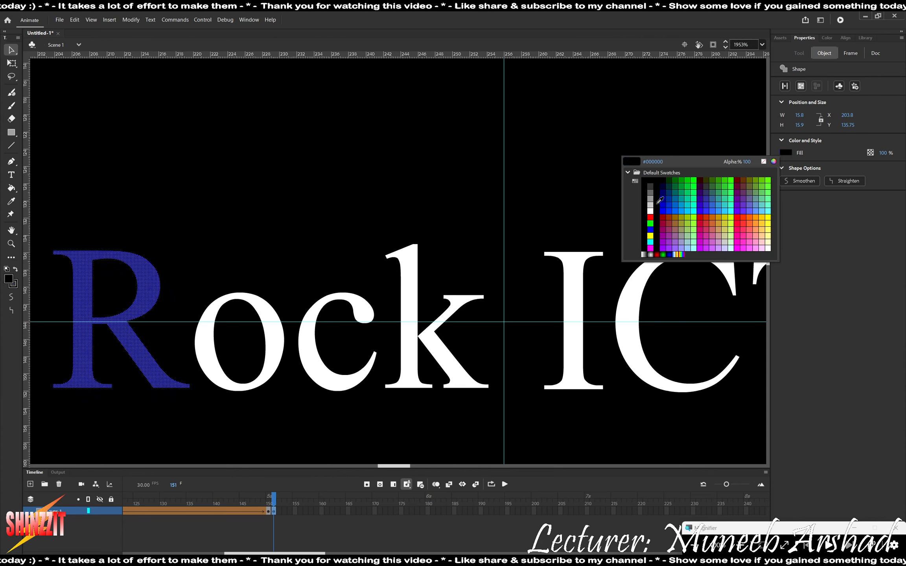
left_click(651, 213)
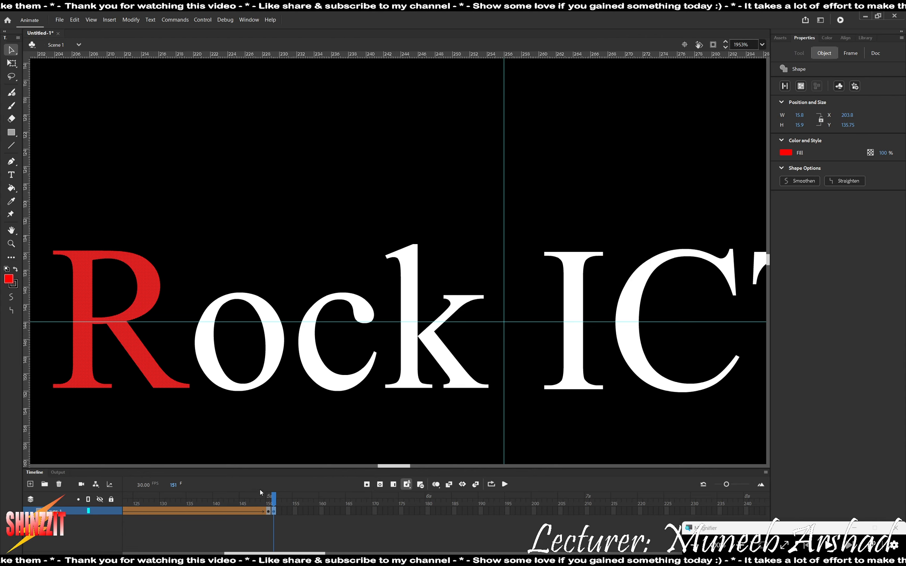
- Deselect the red "R" at frame 151 and check how "Rock ICT" looks on the whole stage
left_click(270, 425)
left_click_drag(274, 495, 274, 498)
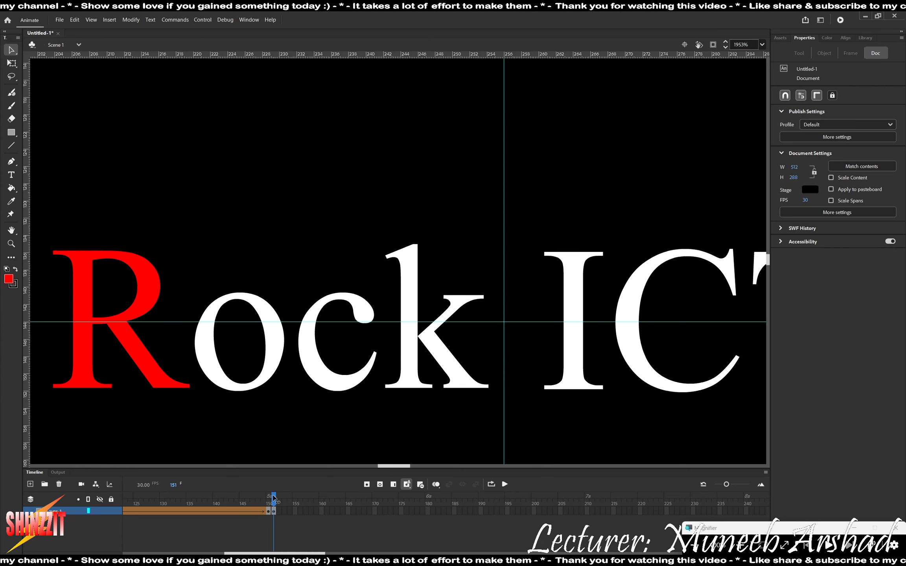
left_click(10, 244)
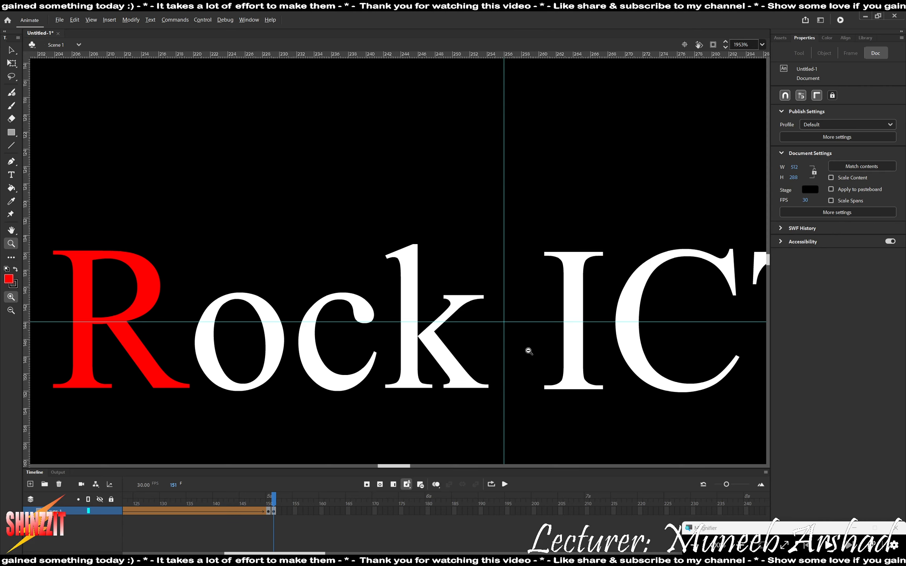
left_click(528, 352, "alt")
left_click(393, 239, "alt")
left_click(400, 275, "alt")
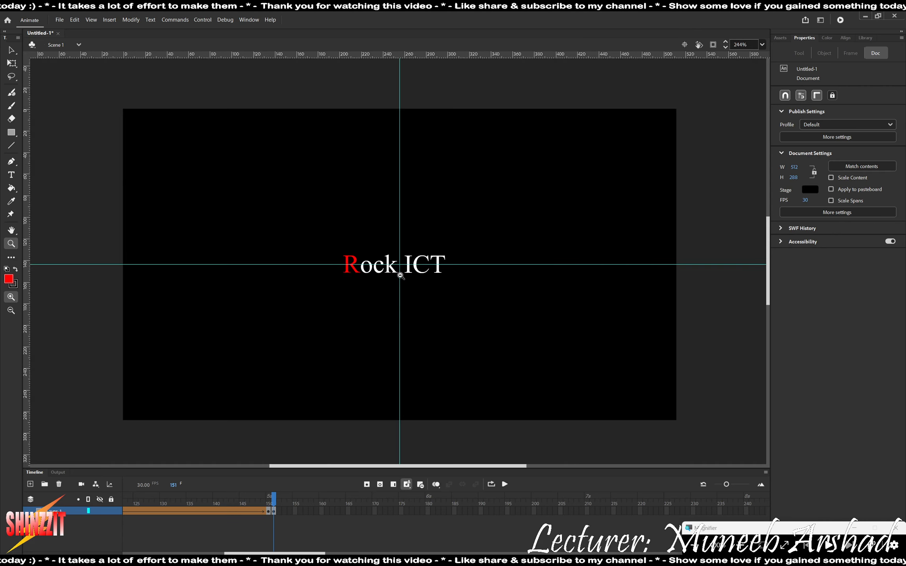
- Consult the PDF brief for how long the text stays visible, and insert a keyframe at frame 210
left_click(541, 561)
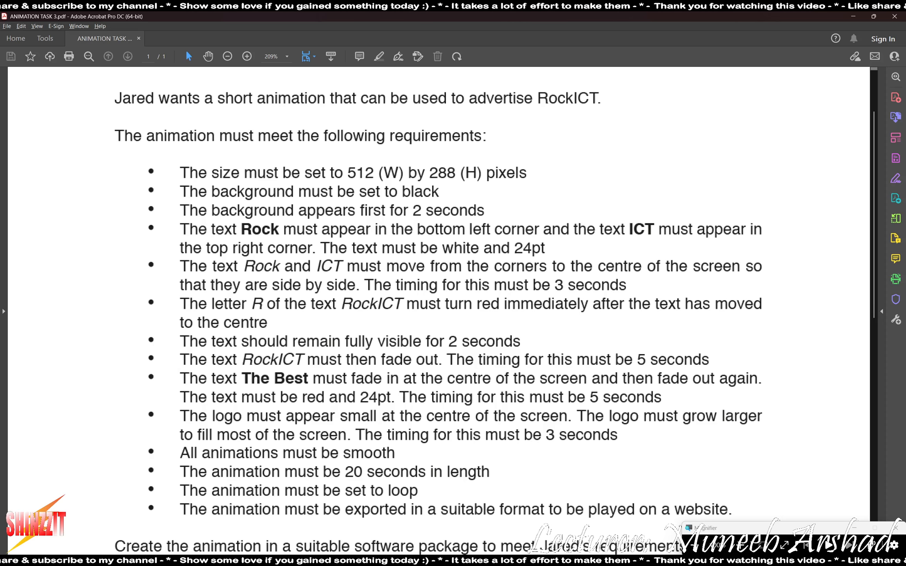
key("alt+Tab")
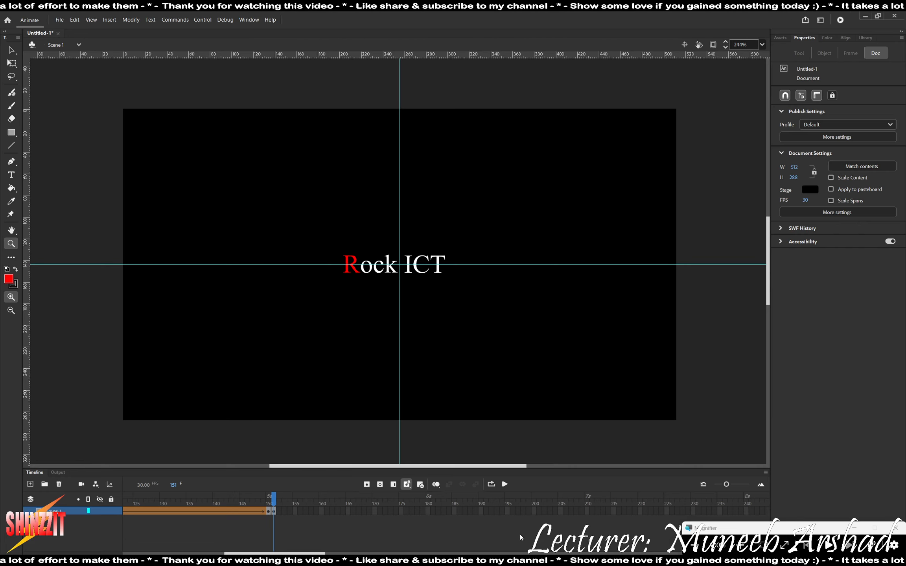
right_click(587, 511)
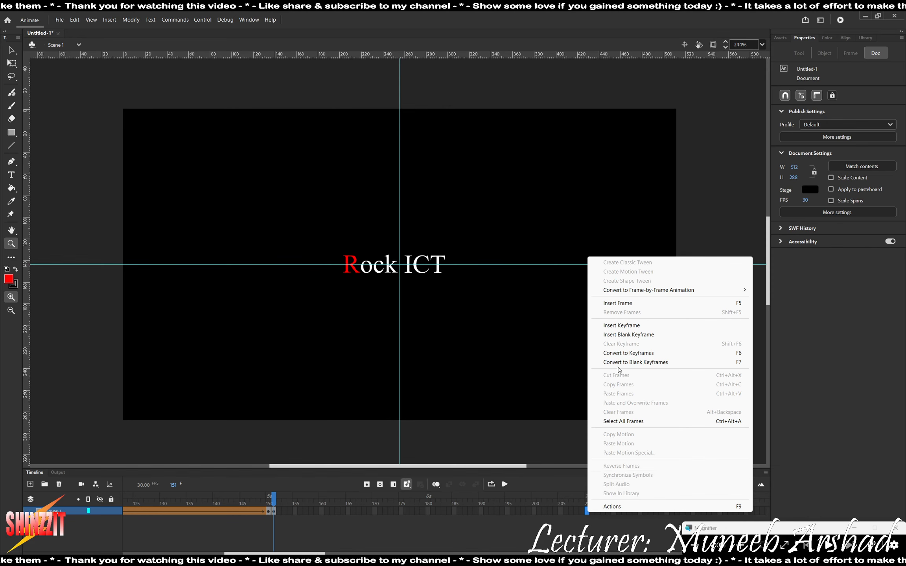
left_click(624, 325)
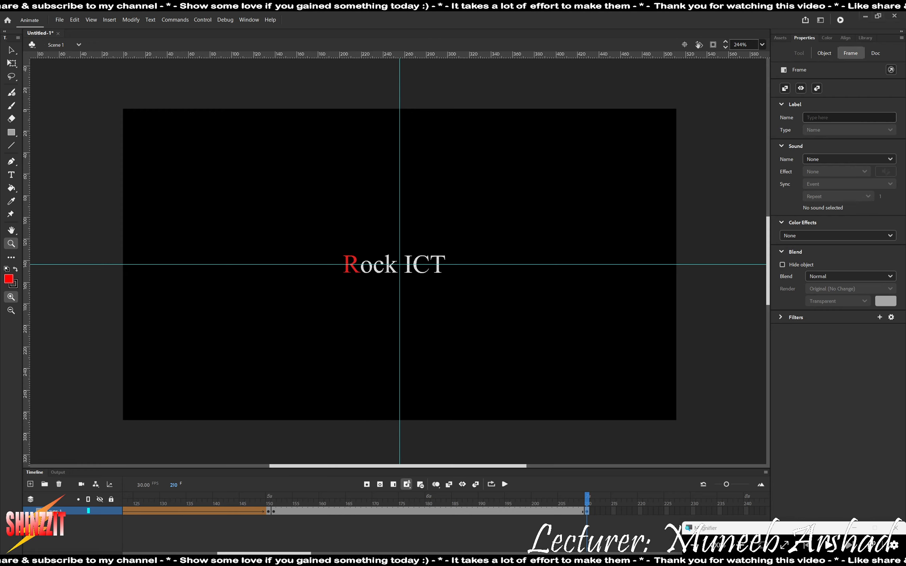
- Insert keyframes at frames 211 and 360 to mark the start and end of the five-second fade-out
key("alt+Tab")
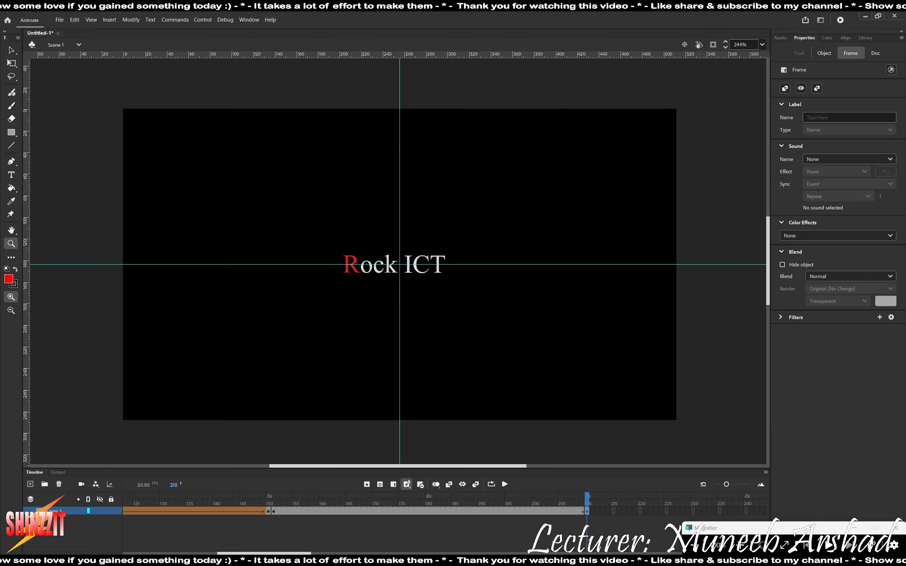
left_click_drag(277, 553, 319, 554)
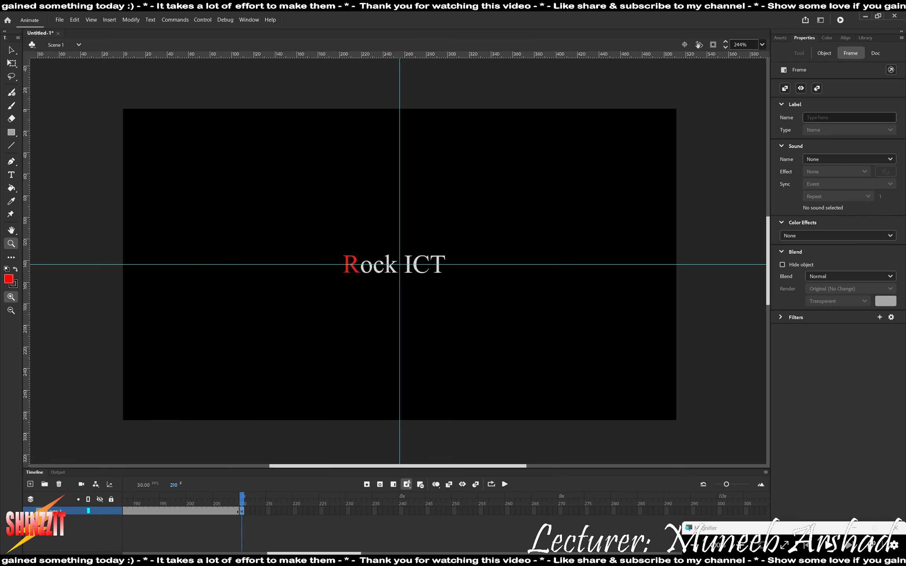
right_click(247, 512)
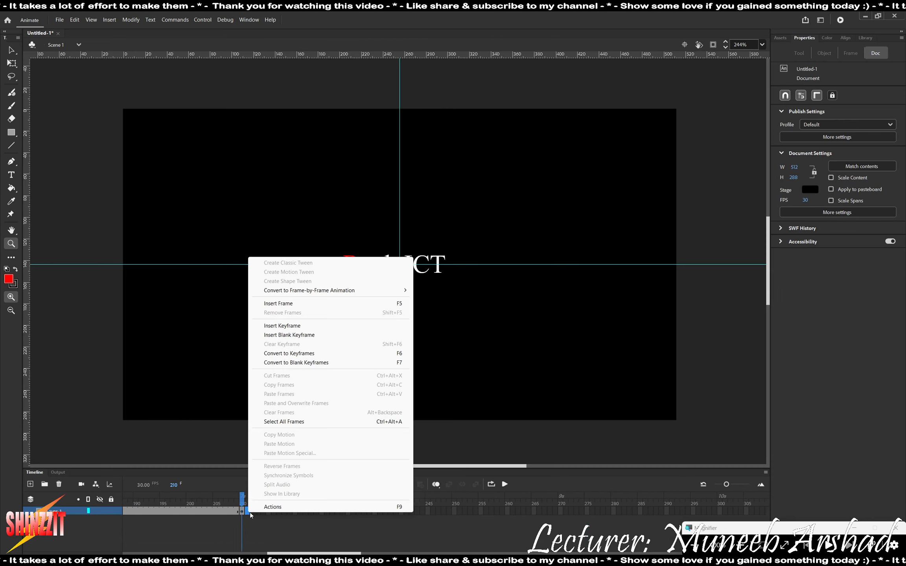
left_click(281, 325)
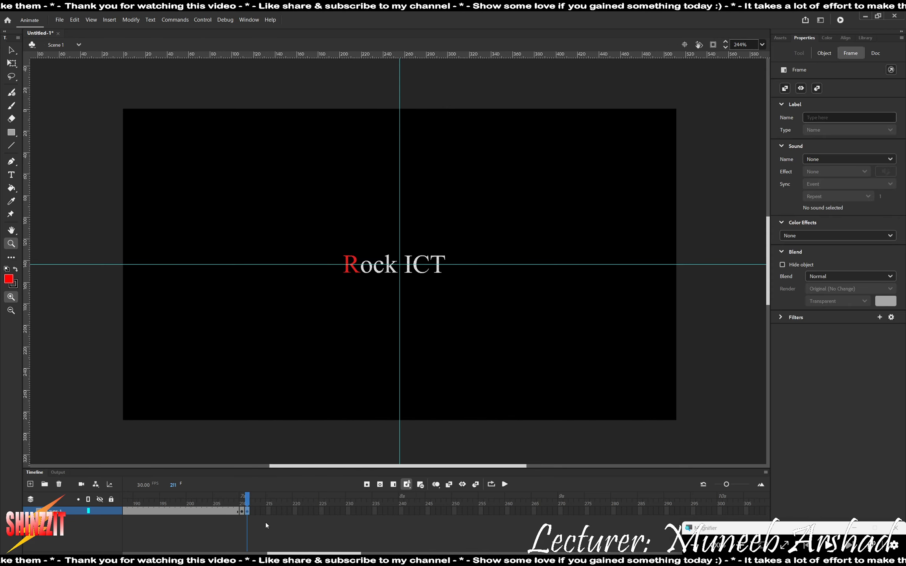
left_click_drag(281, 553, 340, 551)
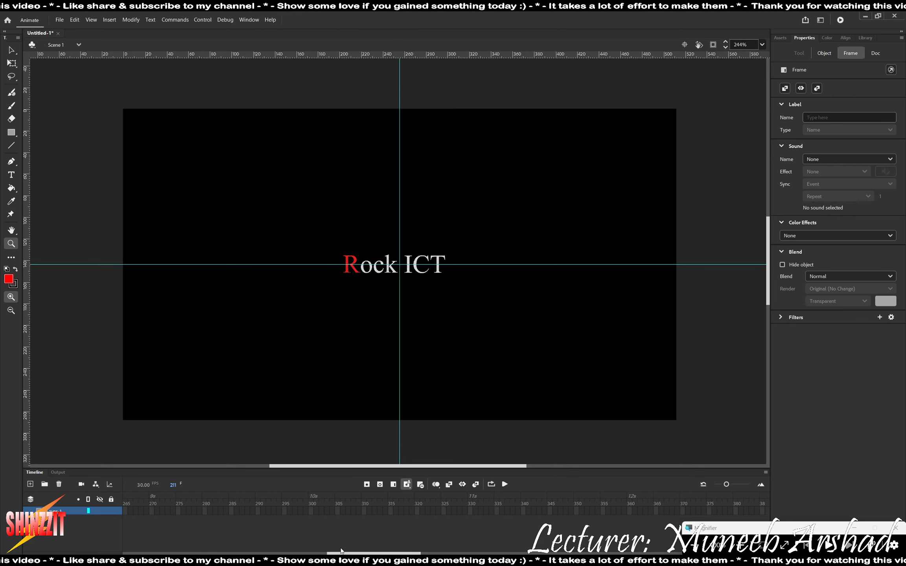
right_click(633, 510)
left_click(650, 327)
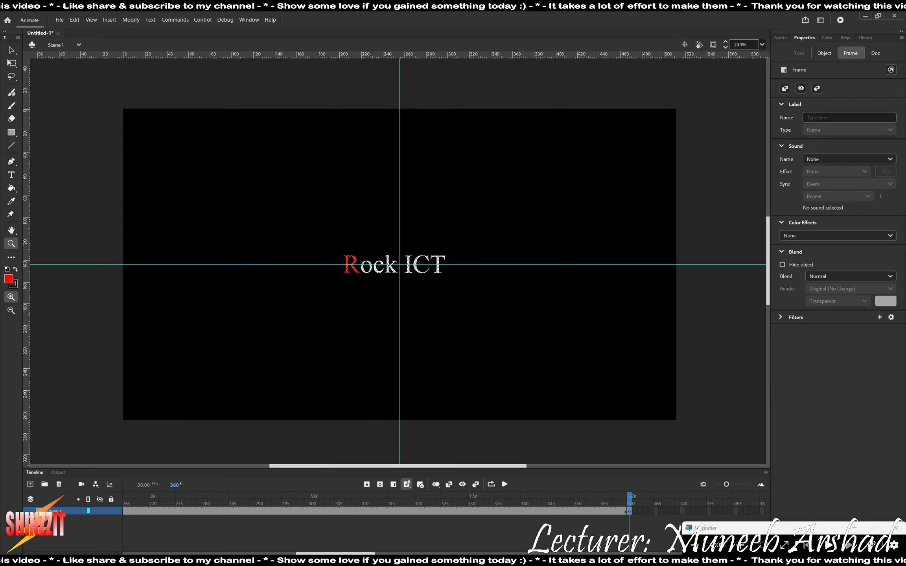
- Return to the keyframe at frame 211 and select all of its letters
left_click_drag(344, 554, 281, 554)
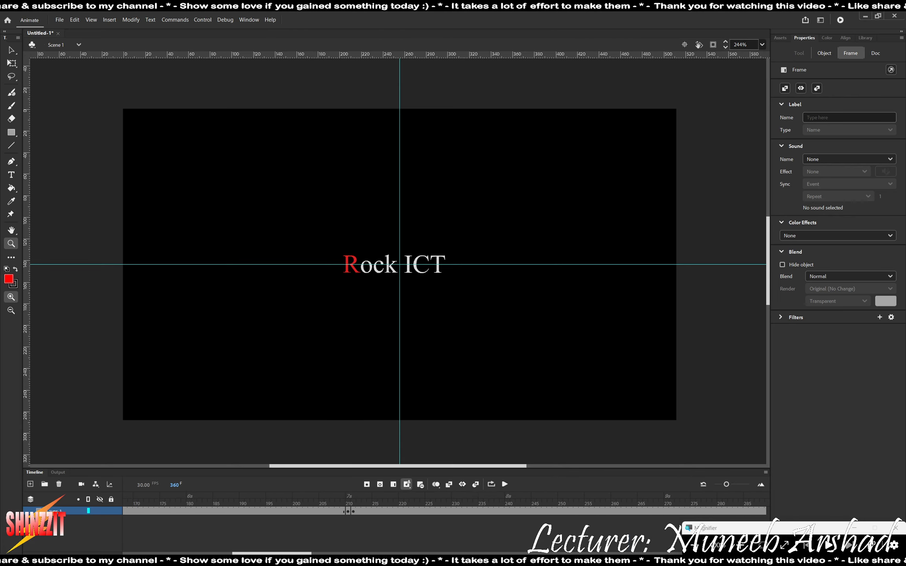
left_click(353, 511)
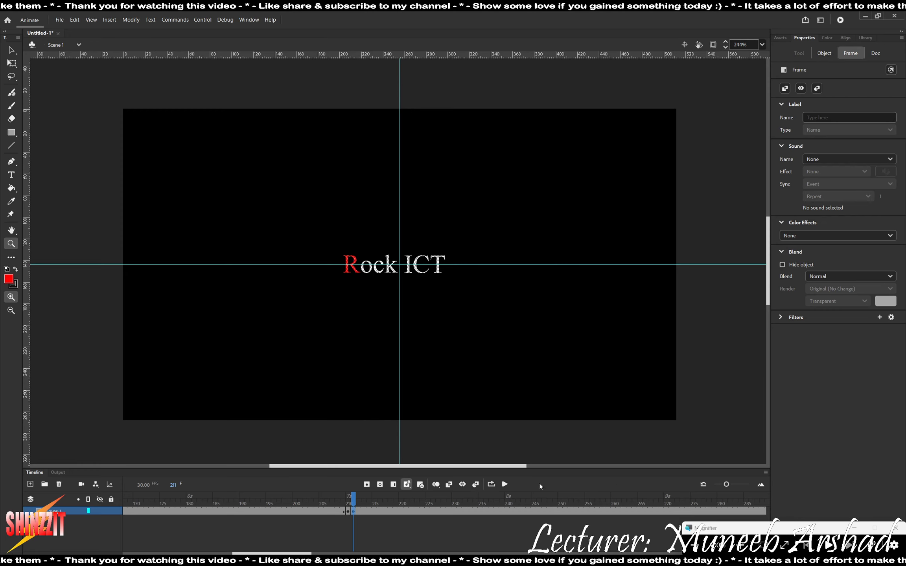
left_click(355, 519)
left_click(353, 511)
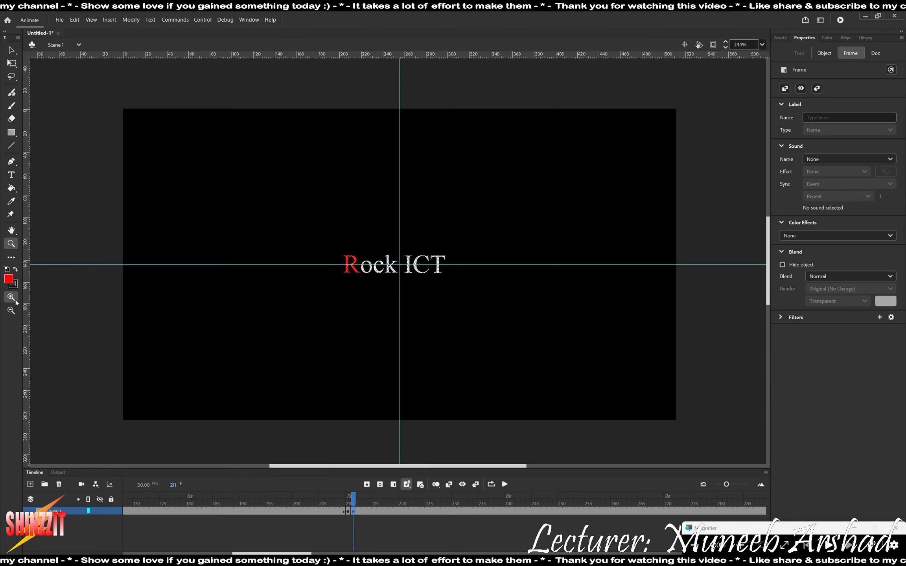
- Try to set the fill opacity of all "Rock ICT" letters at frame 211 to 0% together, and undo it
left_click(396, 260)
left_click(397, 261)
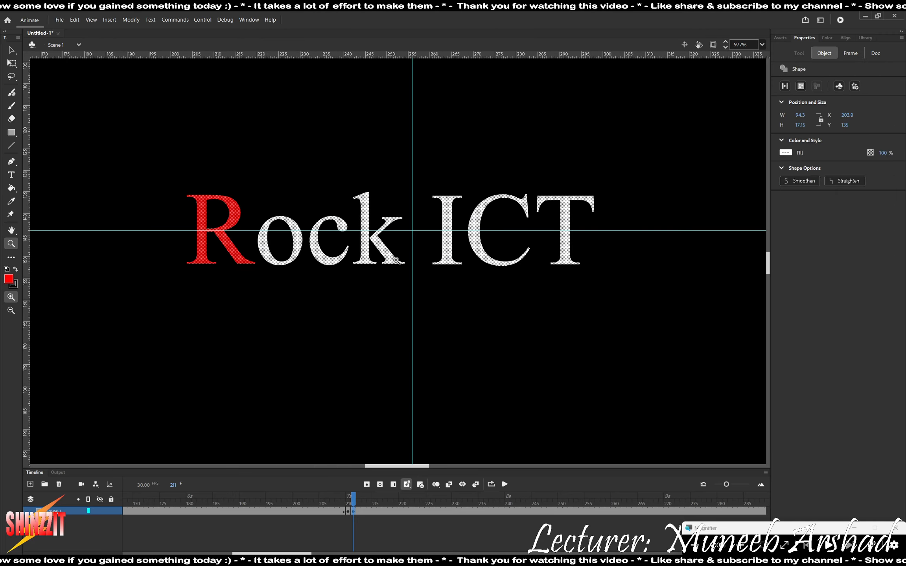
left_click(398, 234)
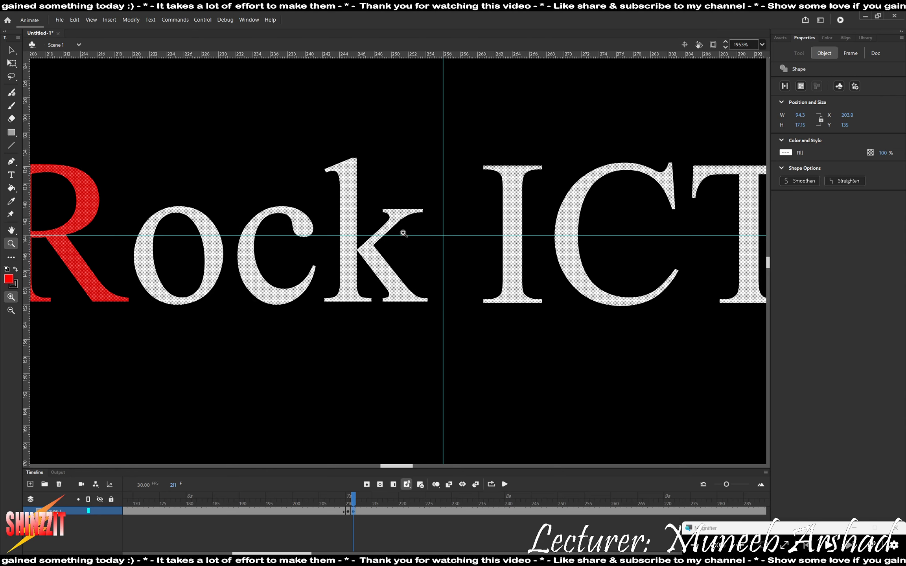
left_click(399, 235)
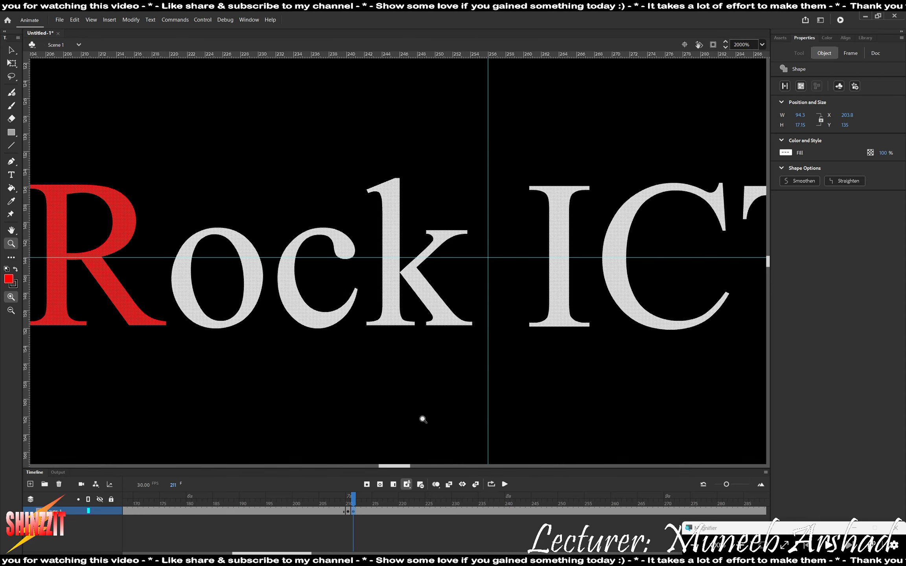
left_click(505, 345, "alt")
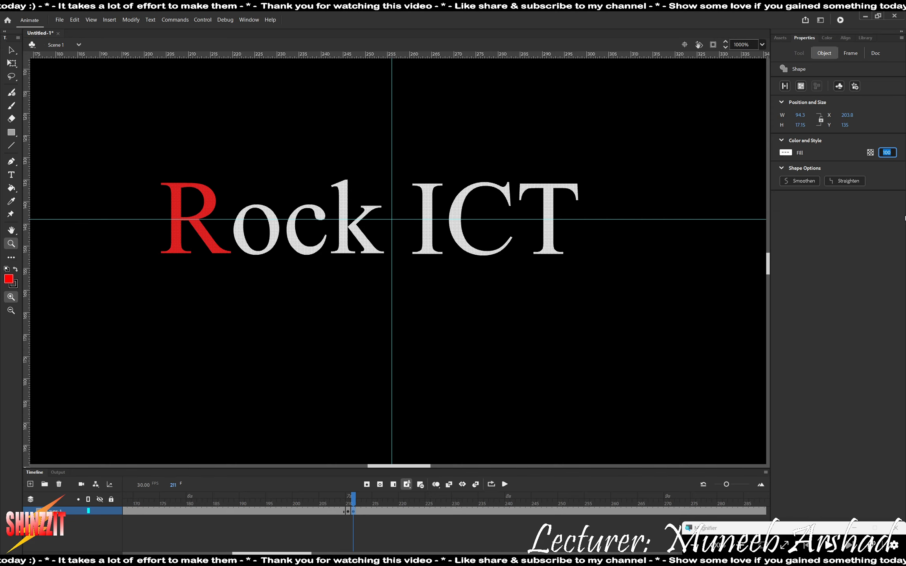
key("Return")
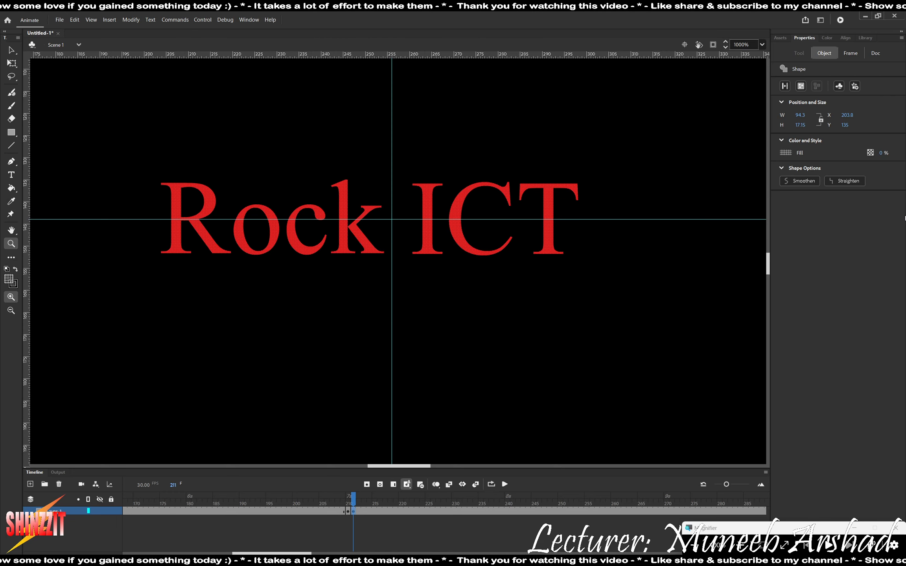
key("ctrl+z")
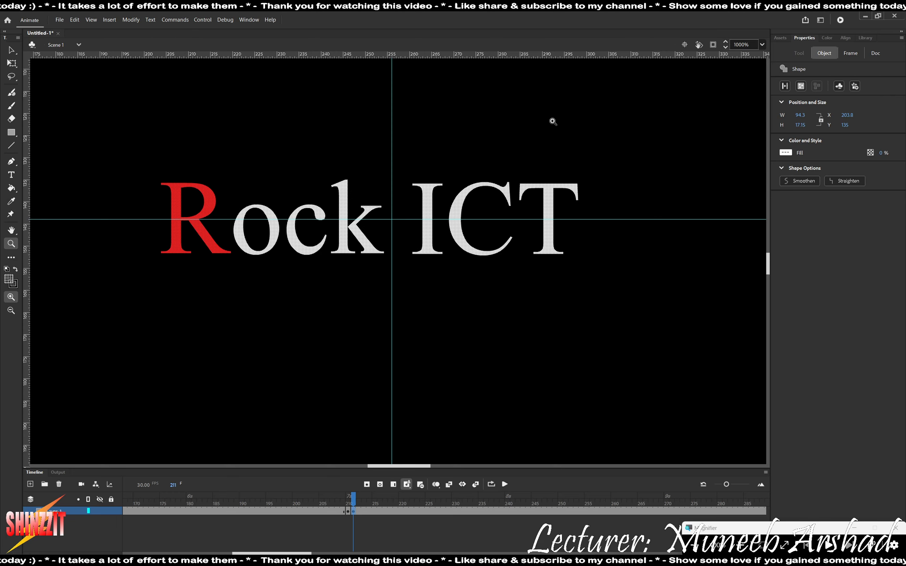
- Select only the white letters "ock ICT" at frame 211 and set their fill opacity to 0%
key("v")
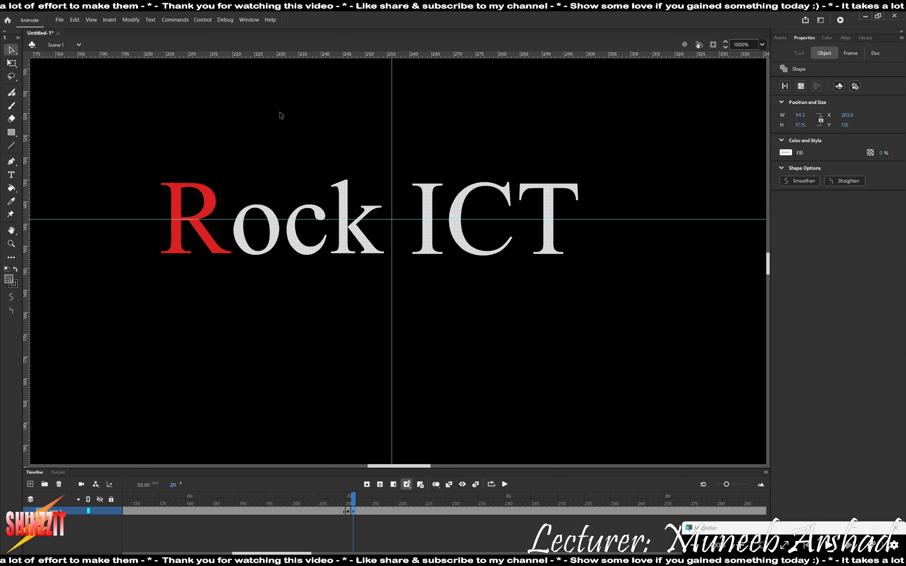
left_click(645, 166)
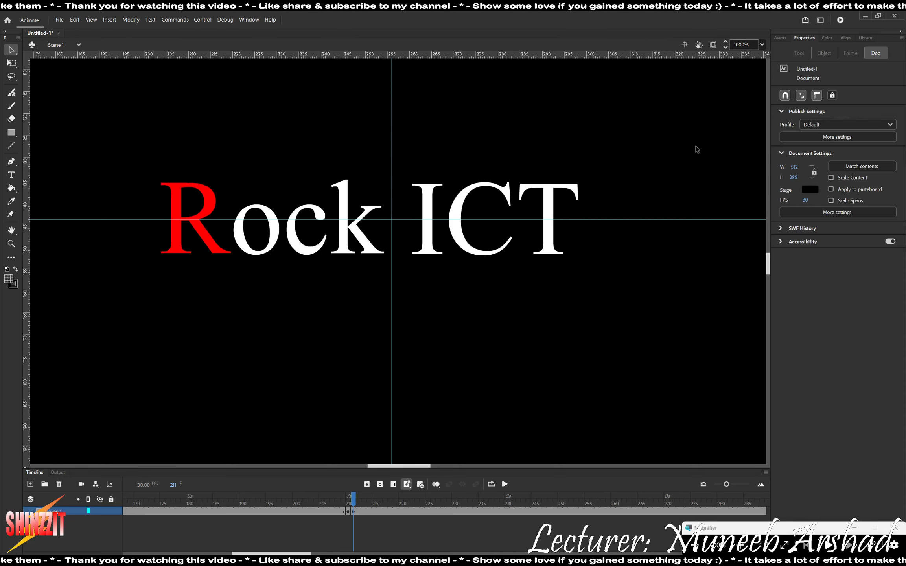
left_click_drag(651, 154, 232, 278)
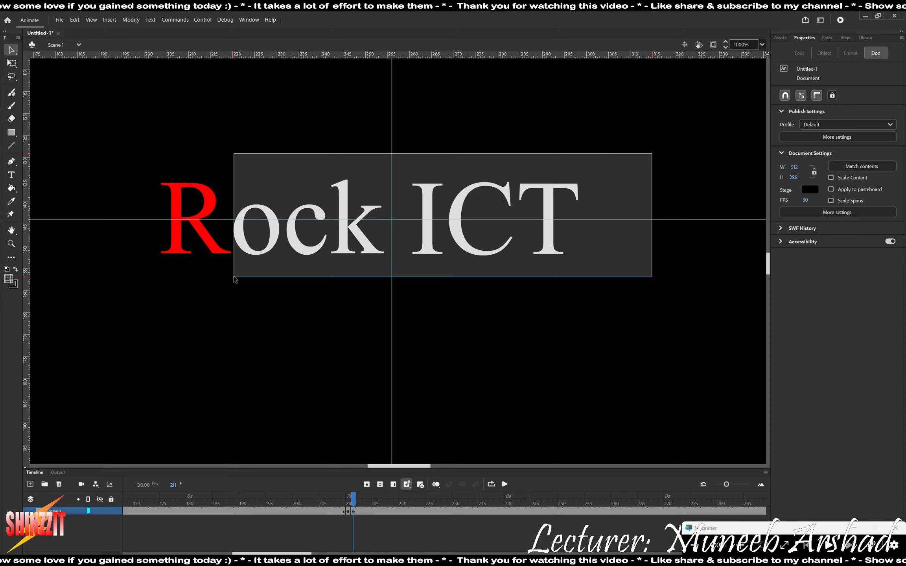
left_click_drag(234, 276, 234, 277)
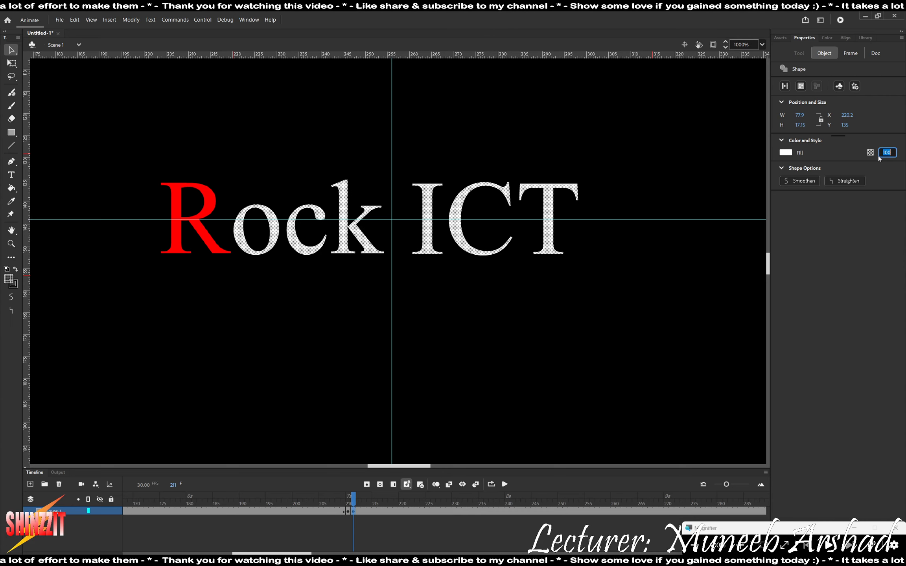
type("0")
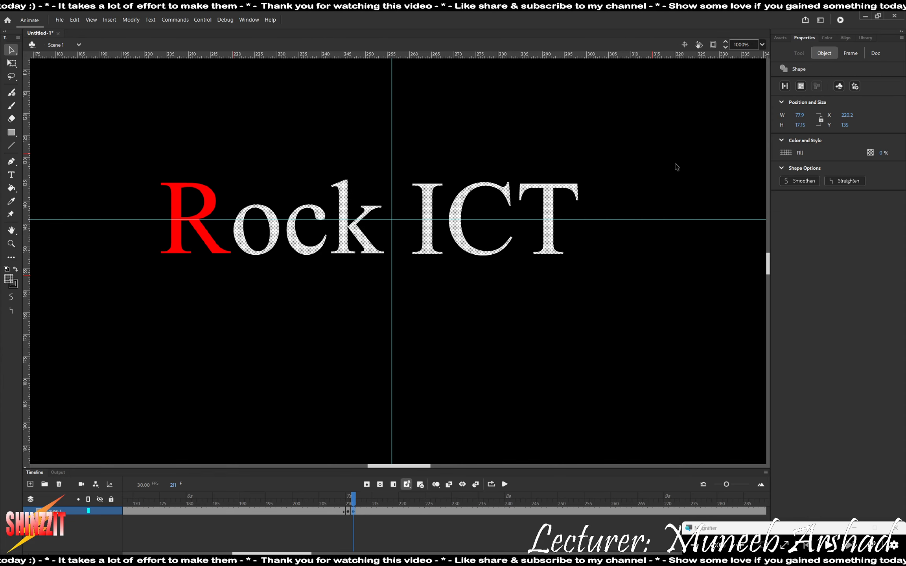
key("Delete")
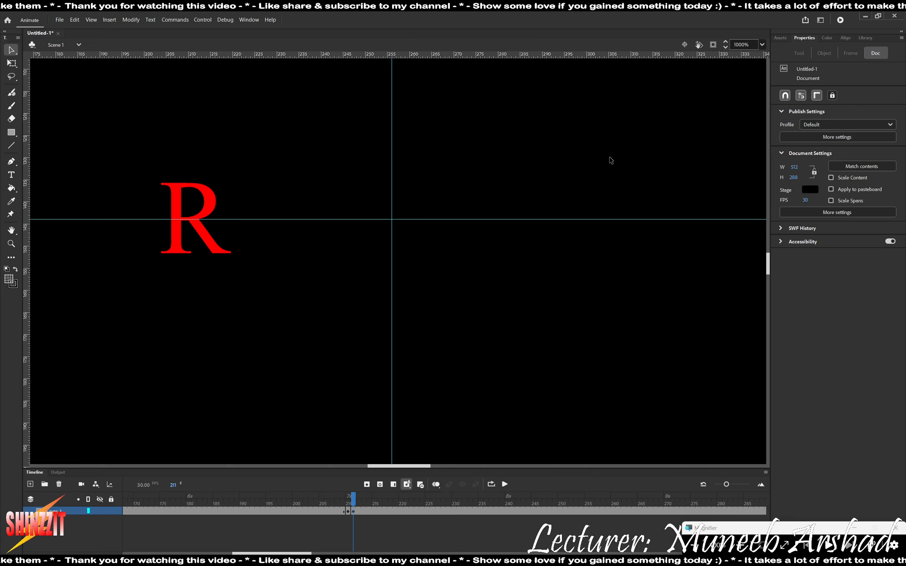
- Check the transparent letters by selecting everything, and set the fill opacity of the red "R" at frame 211 to 0%
left_click_drag(688, 111, 92, 378)
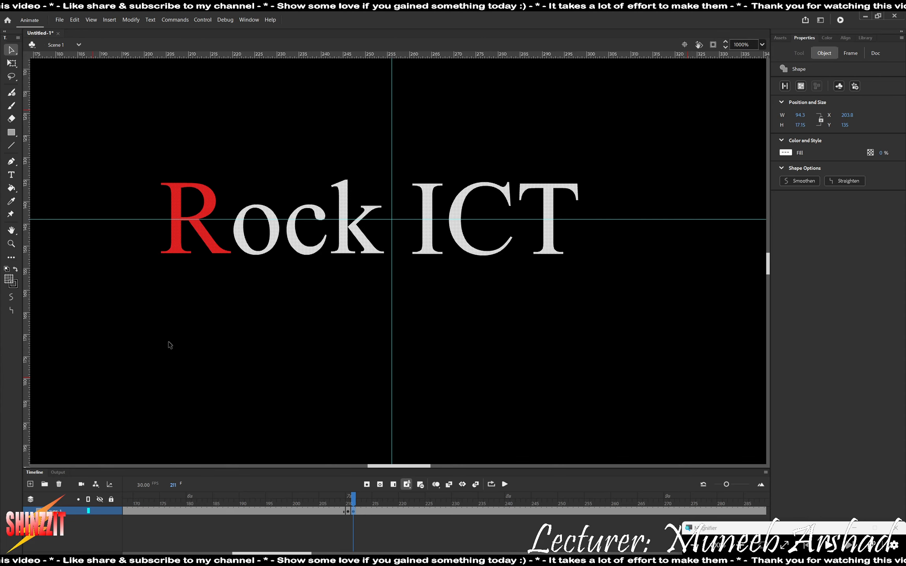
left_click(323, 326)
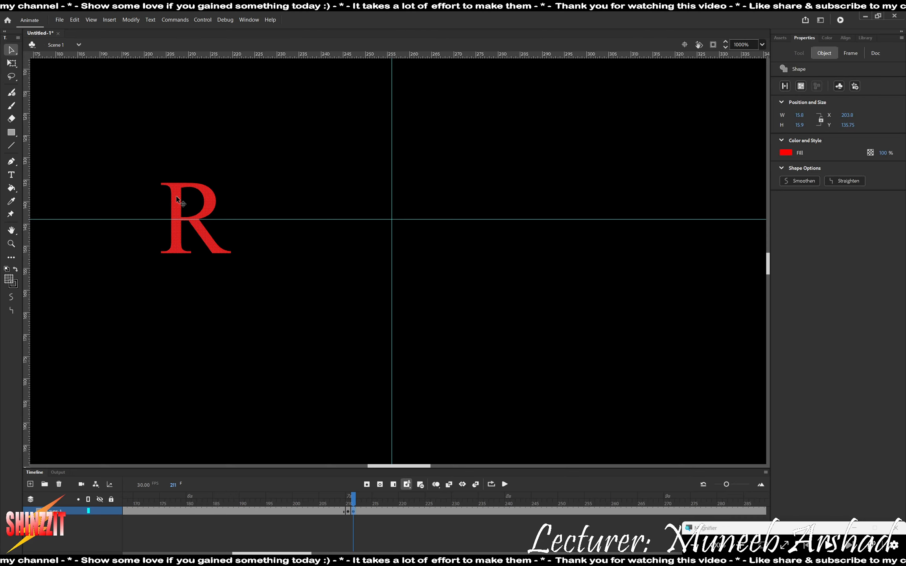
left_click(883, 153)
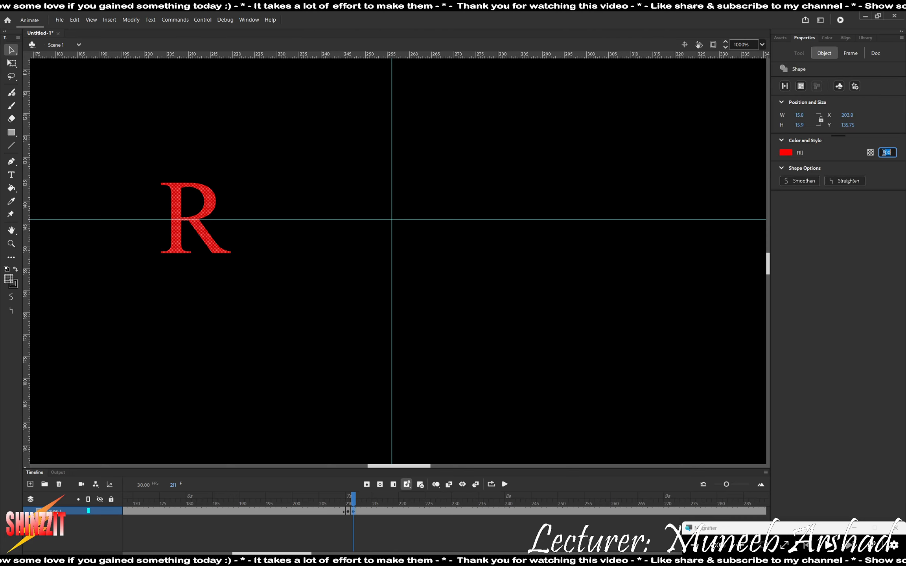
key("Return")
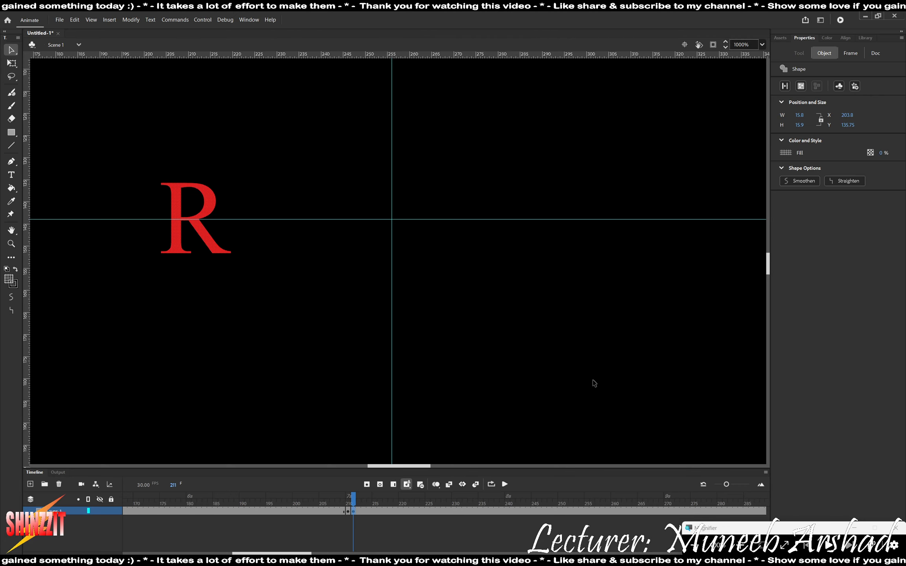
left_click(598, 374)
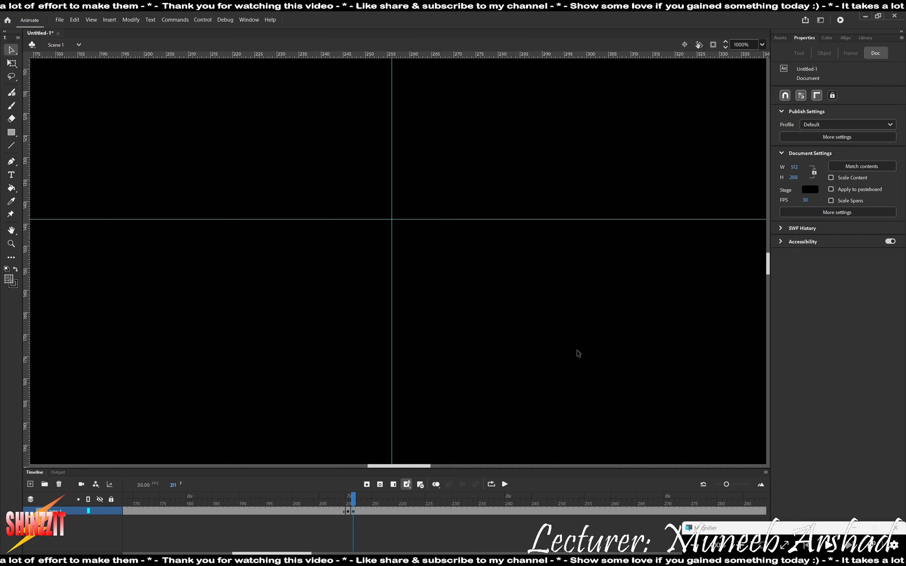
- Undo the opacity changes made to the "R" and the white letters at frame 211
key("ctrl+shift+v")
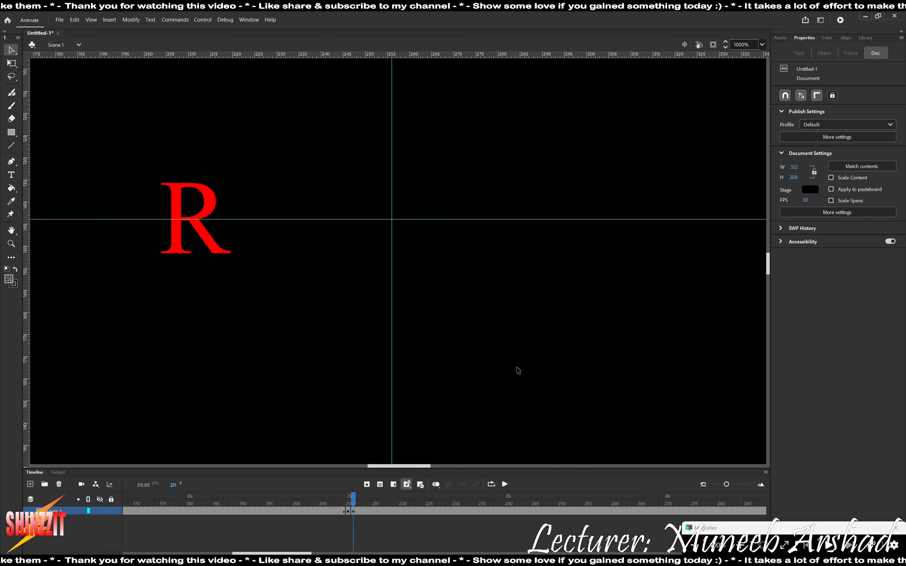
key("ctrl+shift+v")
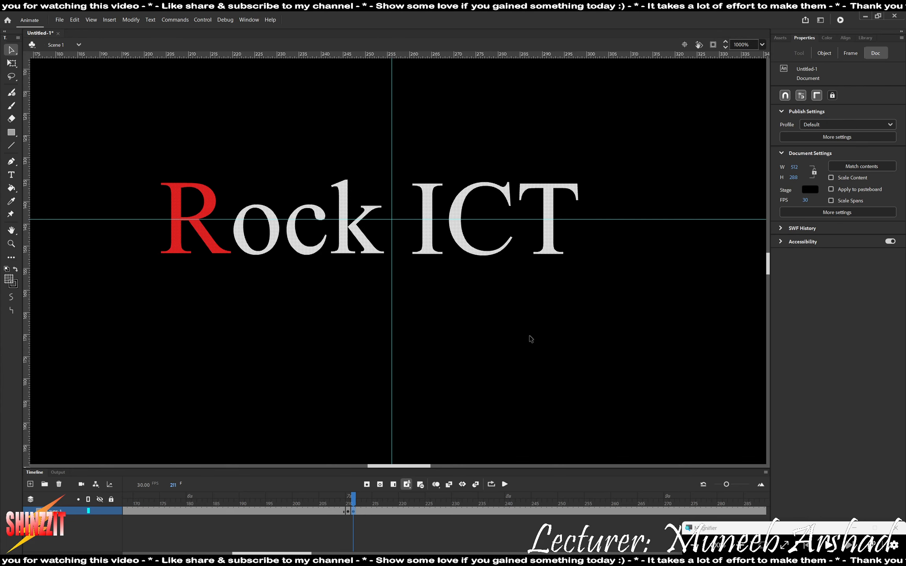
- Undo the last selection changes at frame 211 and deselect all the letters
key("ctrl+z")
key("ctrl+y")
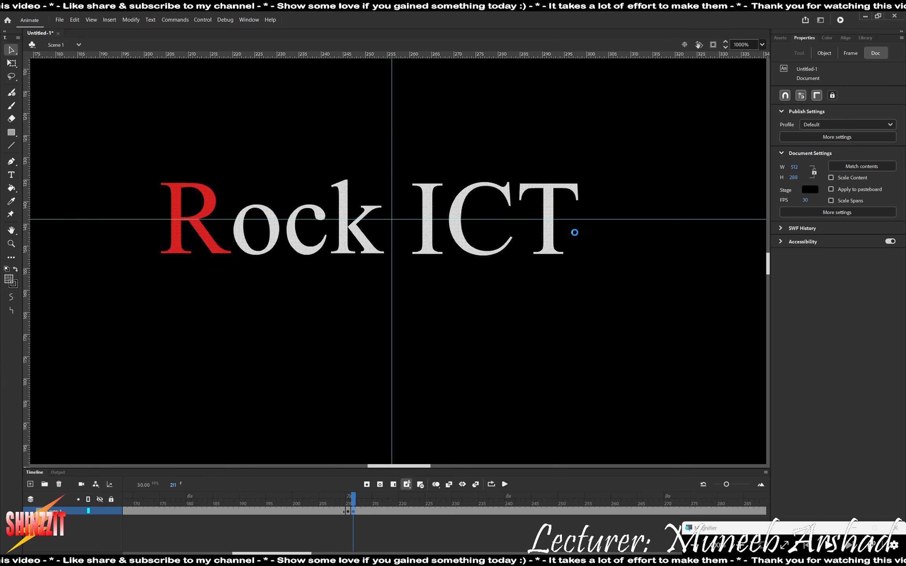
key("ctrl+z")
key("ctrl+y")
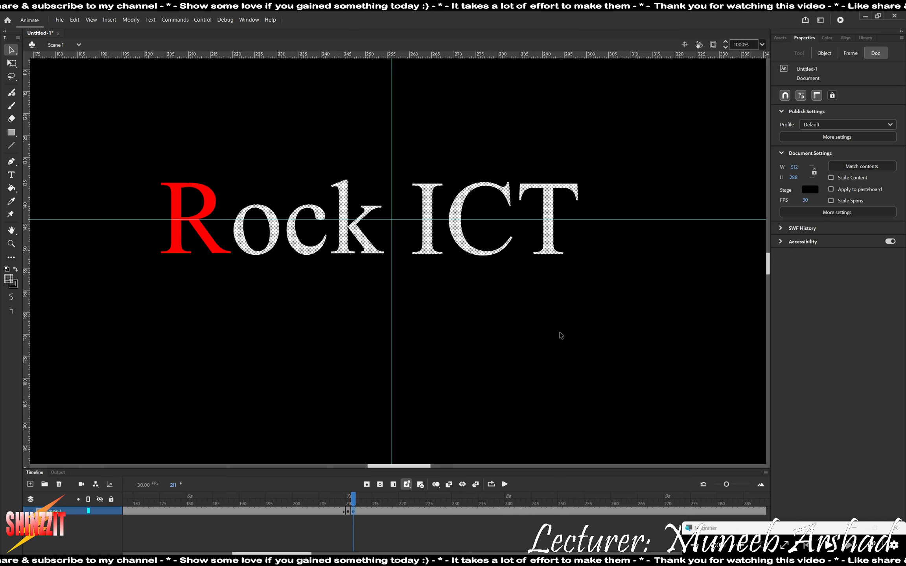
left_click(568, 325)
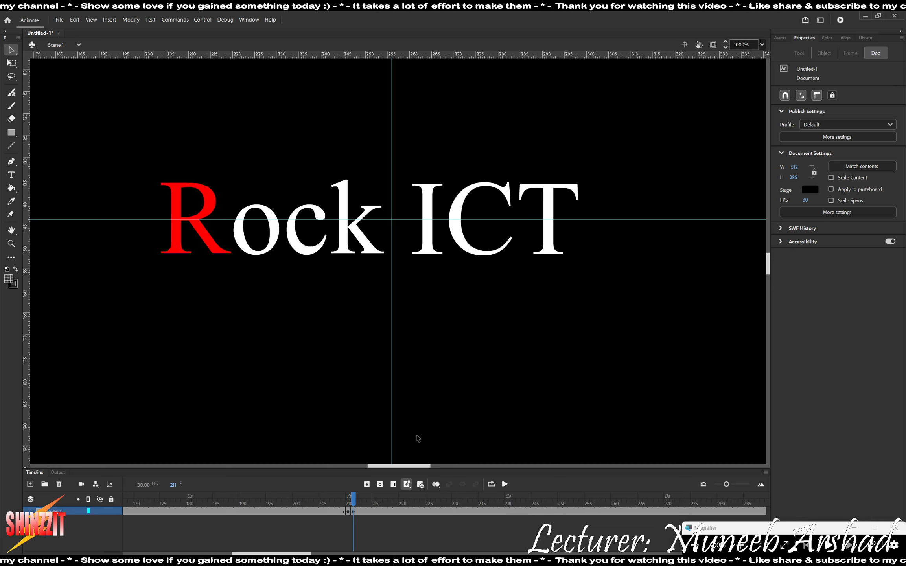
- Go to frame 360, select only the white letters "ock ICT" and set their fill opacity to 0%
left_click_drag(351, 506, 466, 518)
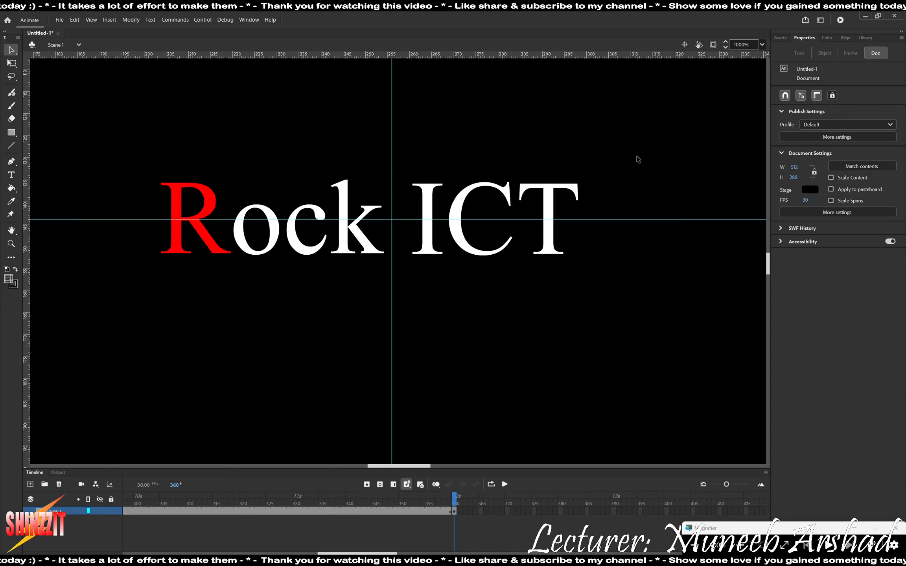
left_click_drag(648, 134, 233, 313)
left_click(247, 310)
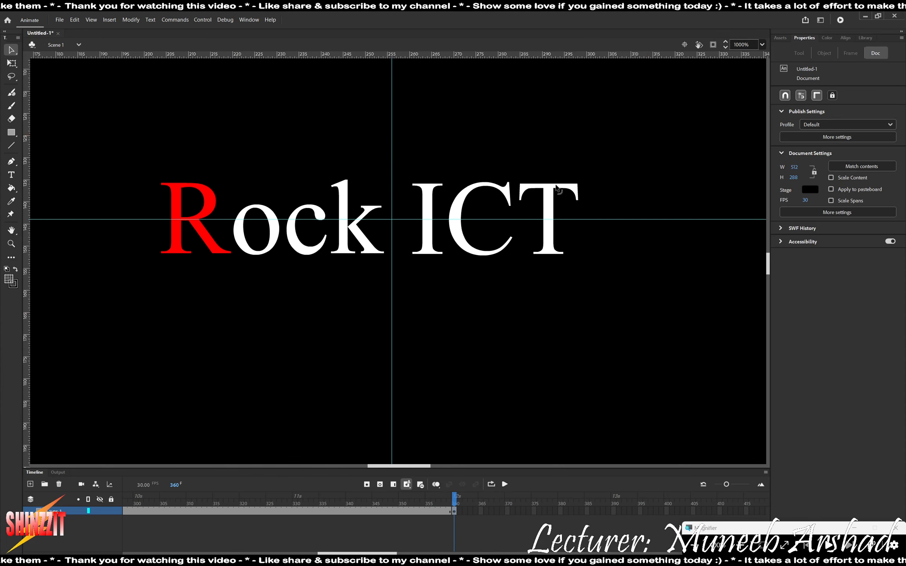
left_click_drag(631, 160, 232, 277)
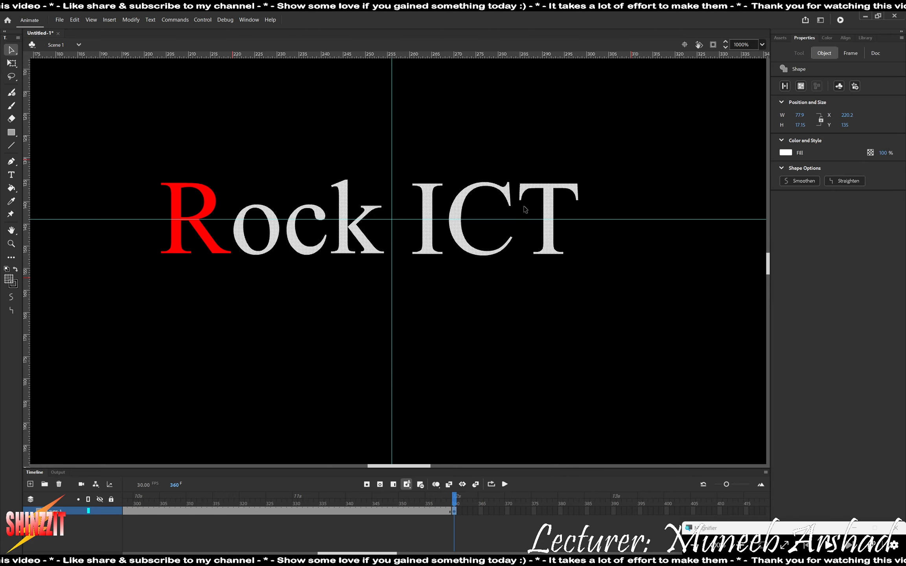
left_click(884, 152)
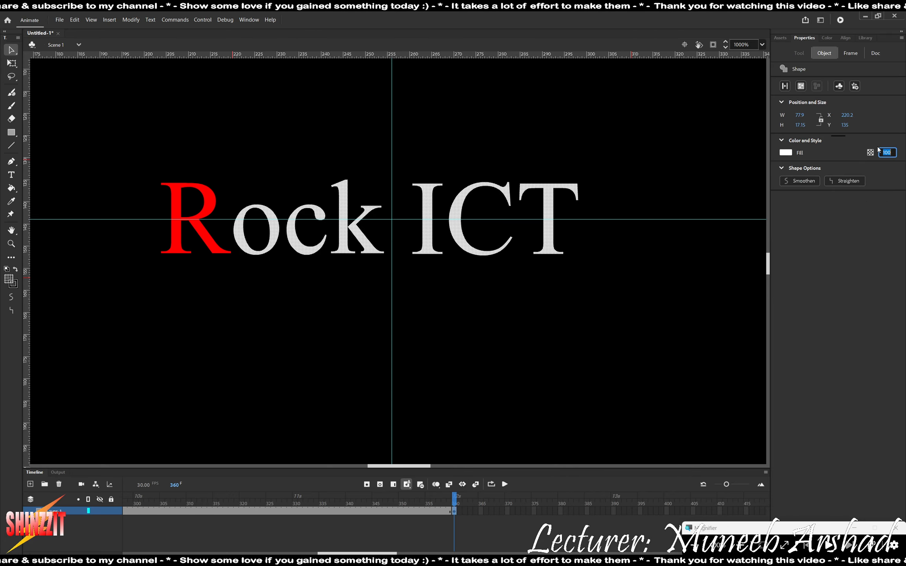
left_click(152, 155)
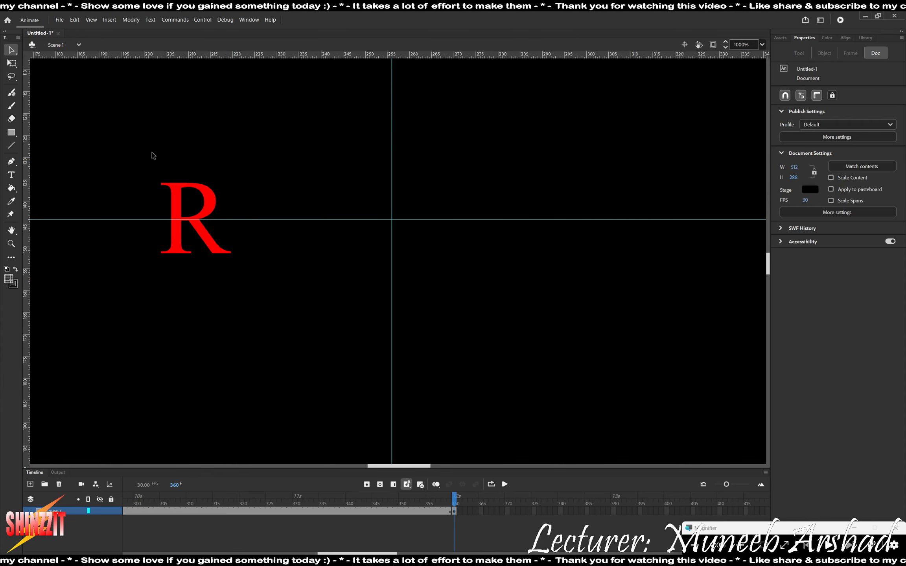
- Set the fill opacity of the red "R" at frame 360 to 0%
left_click(208, 199)
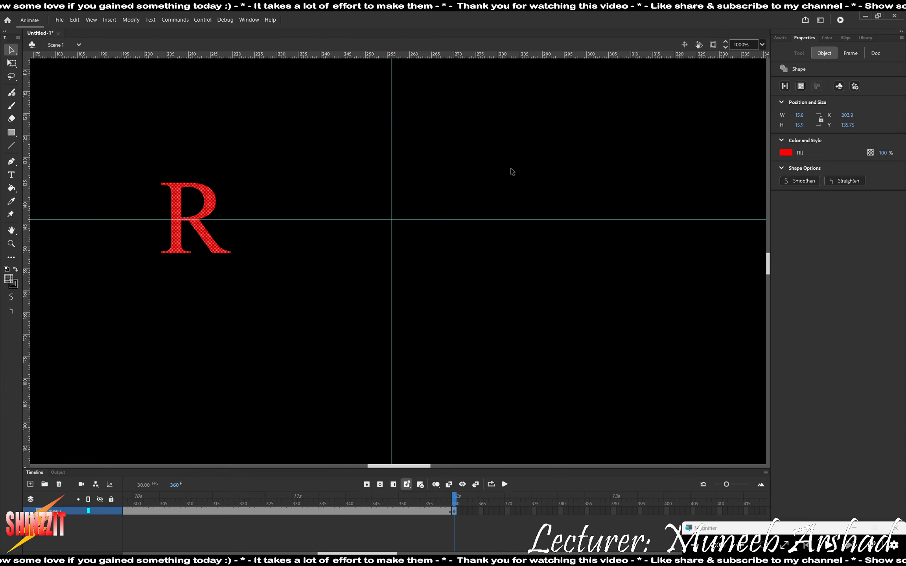
left_click(886, 152)
type("0")
key("Return")
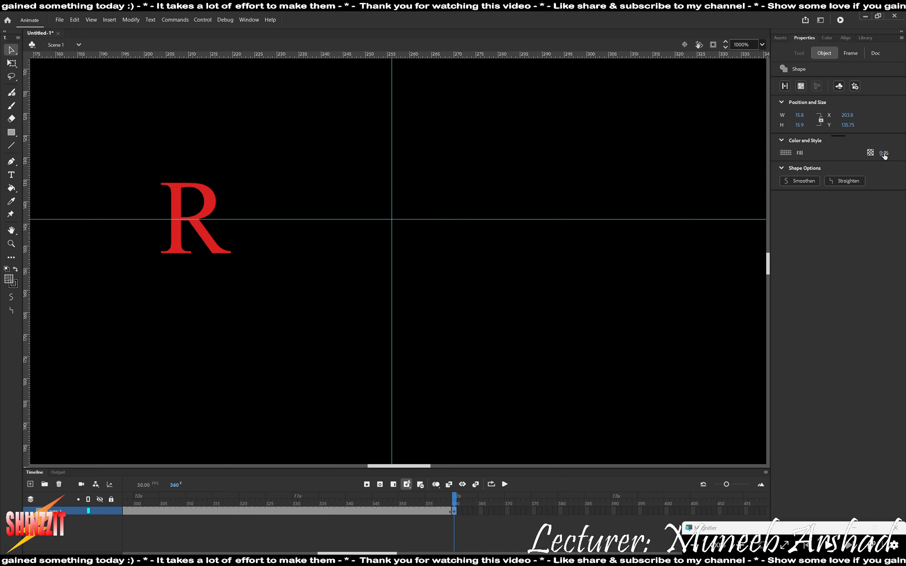
left_click(613, 408)
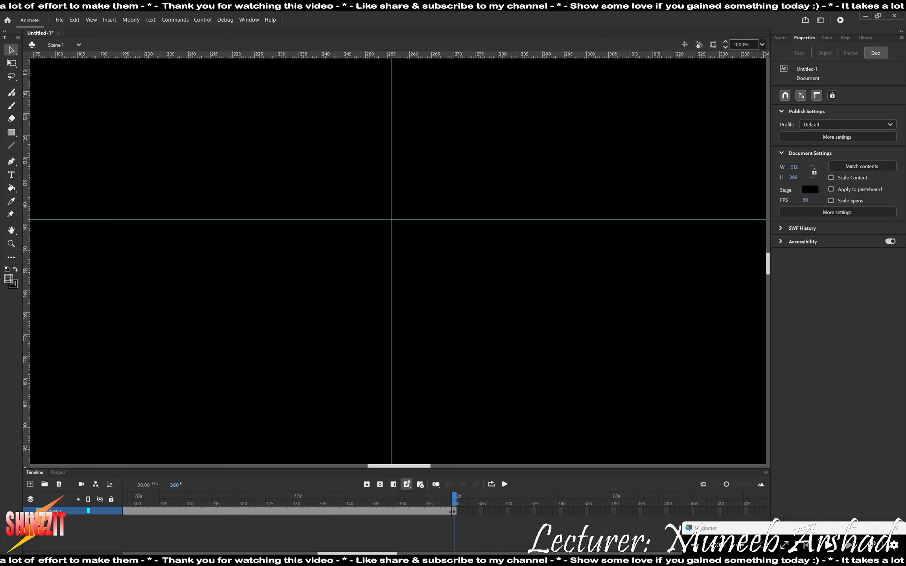
- Create a shape tween on the frame span between the keyframes at frames 211 and 360
left_click_drag(376, 554, 358, 552)
right_click(380, 515)
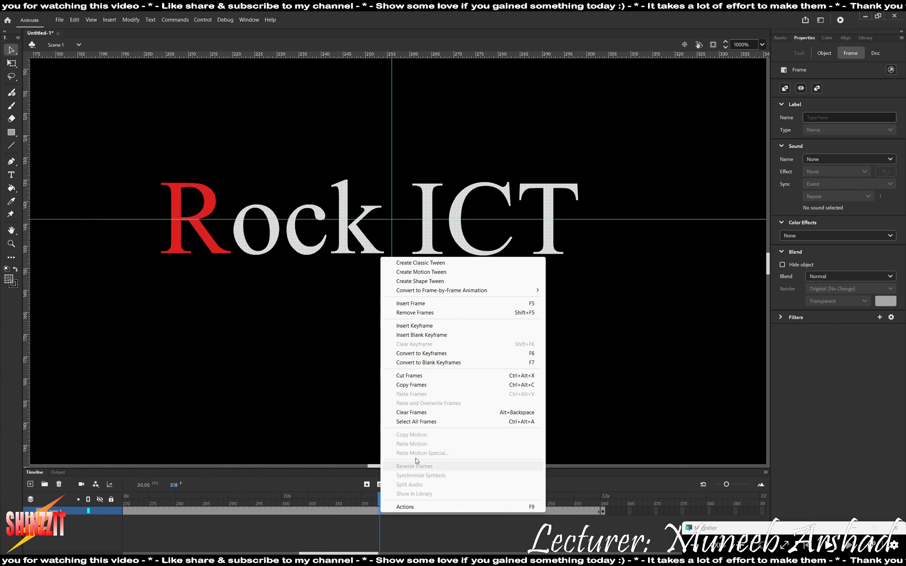
left_click(424, 281)
left_click(332, 409)
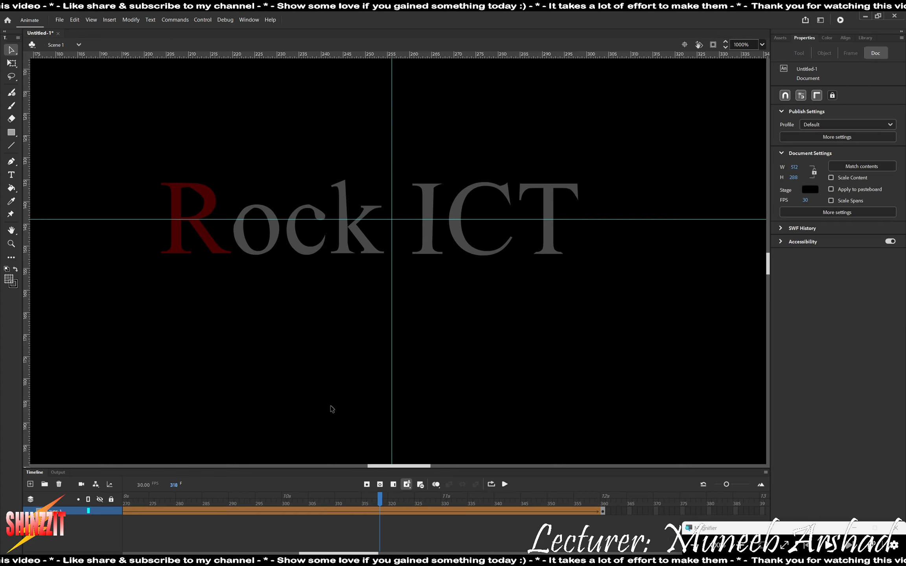
- Play the animation from frame 210 to preview the "Rock ICT" fade-out up to frame 360
left_click_drag(355, 554, 298, 544)
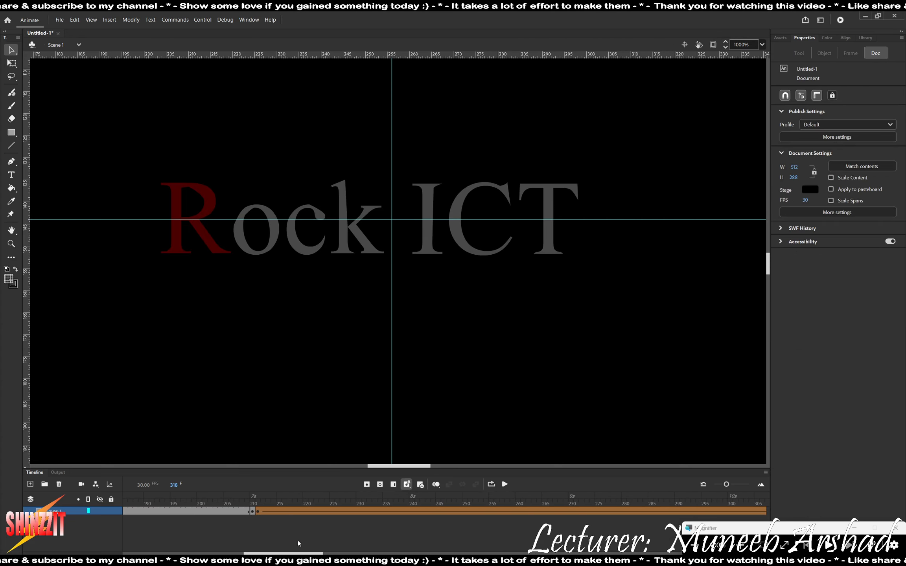
left_click(252, 511)
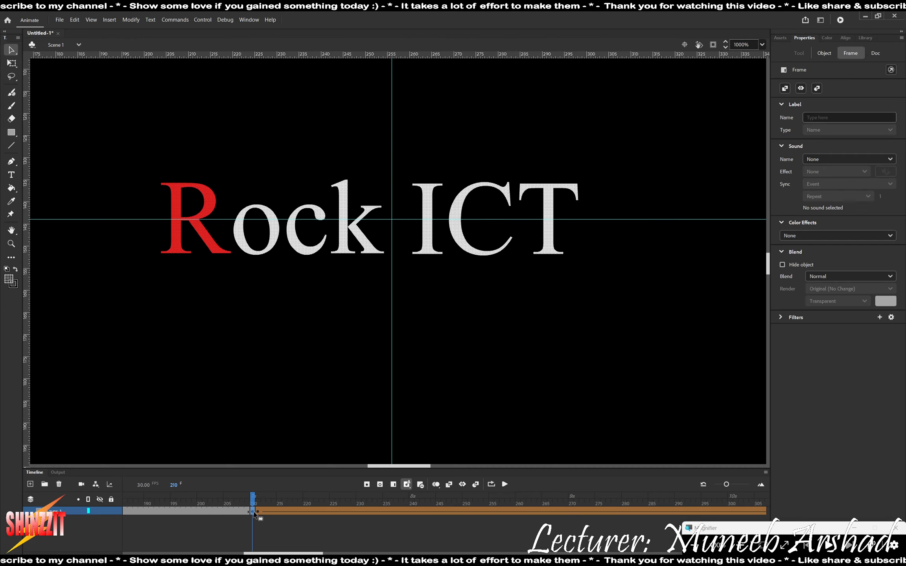
left_click(326, 388)
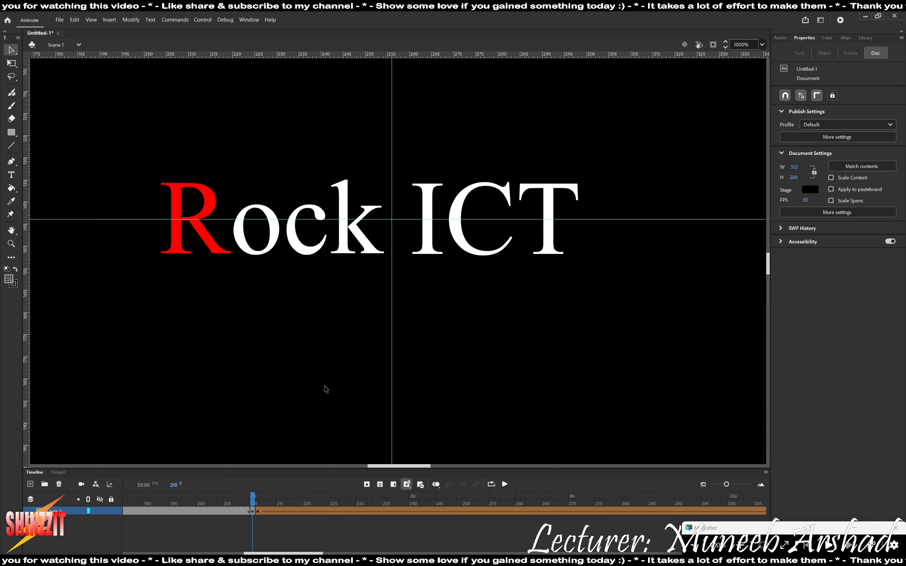
key("Return")
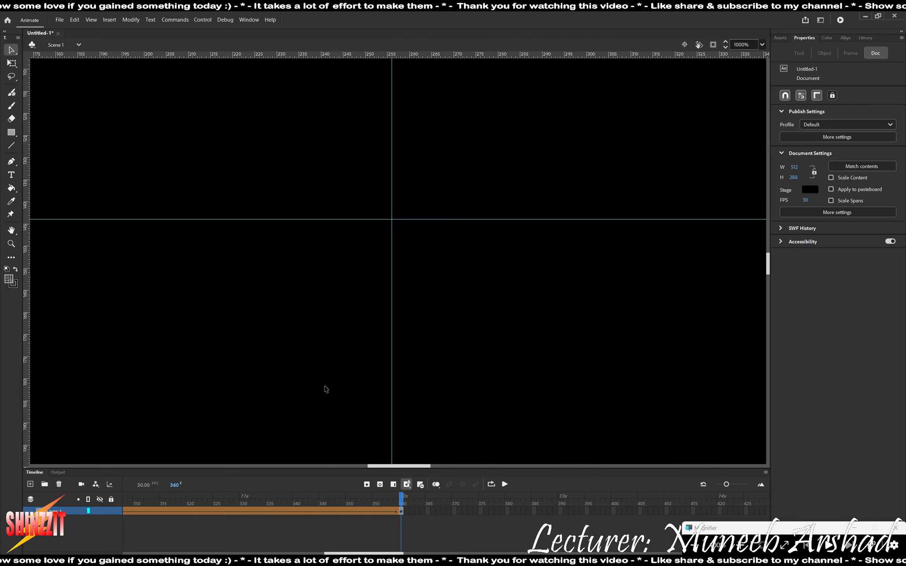
key("Return")
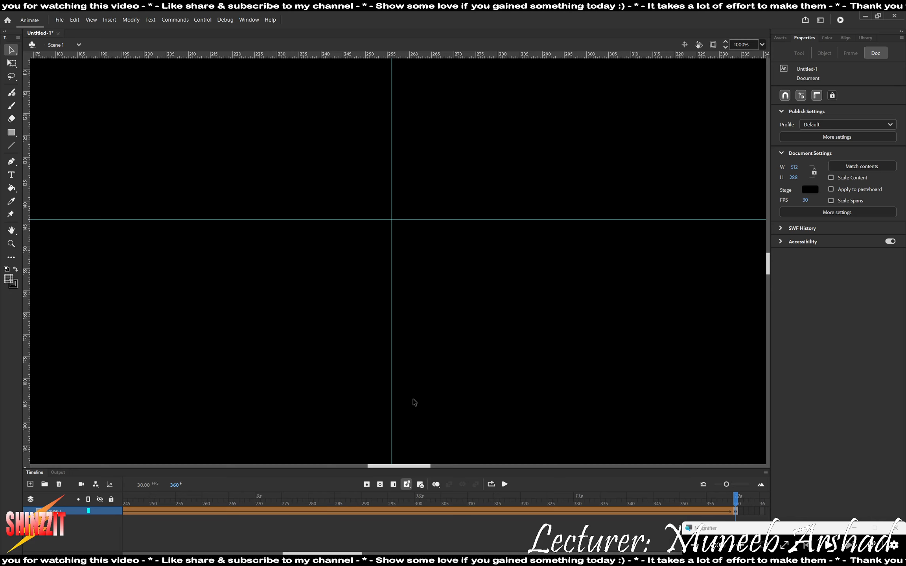
left_click(579, 560)
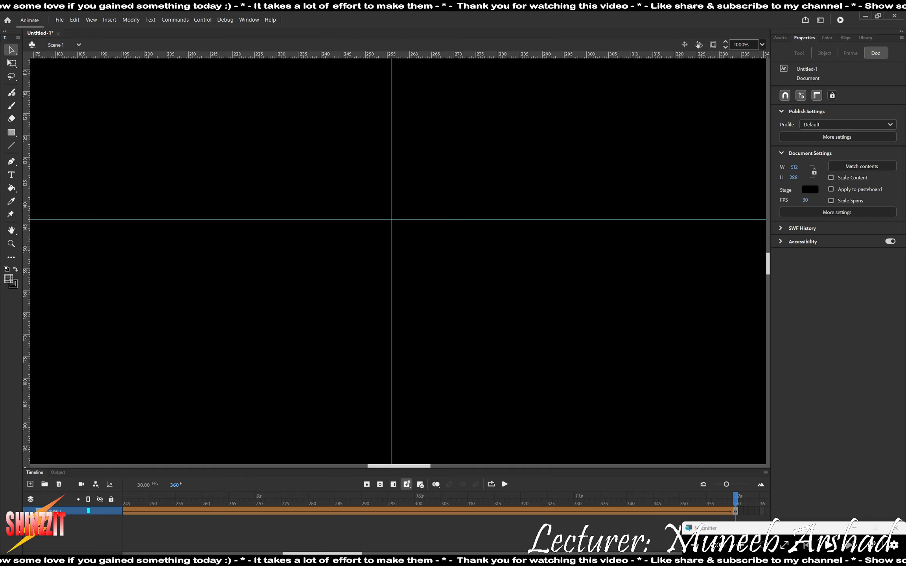
- Insert a keyframe at frame 361 and delete the "Rock ICT" letters from it
scroll(377, 529, "right", 5)
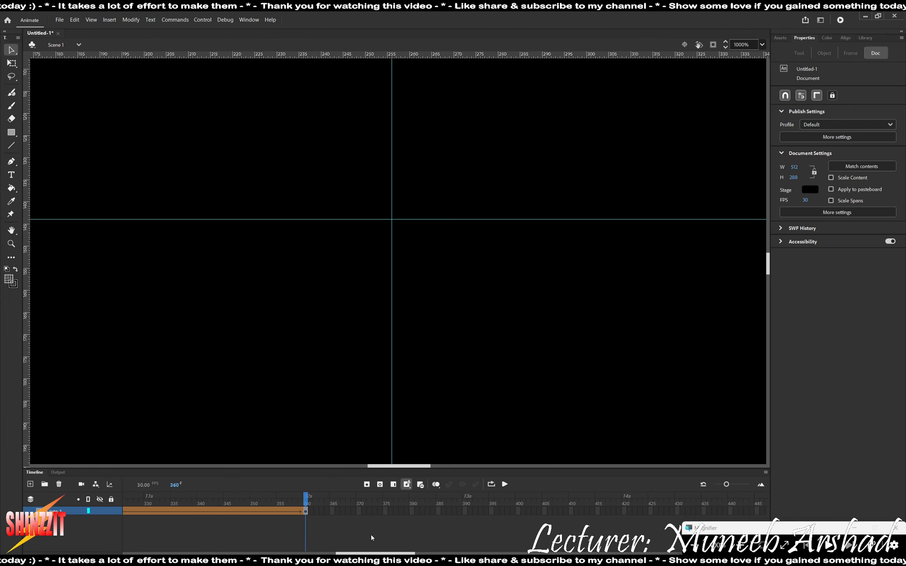
right_click(310, 511)
left_click(345, 325)
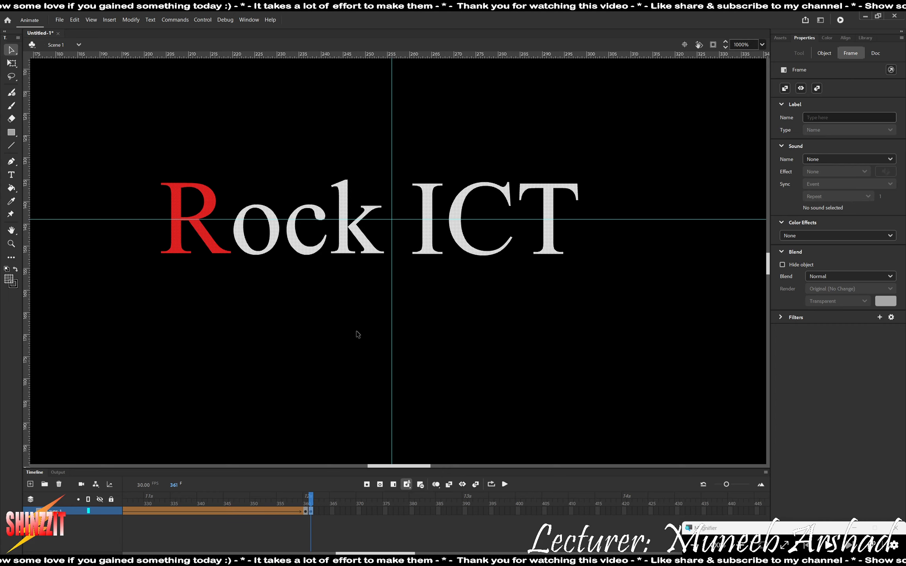
key("Delete")
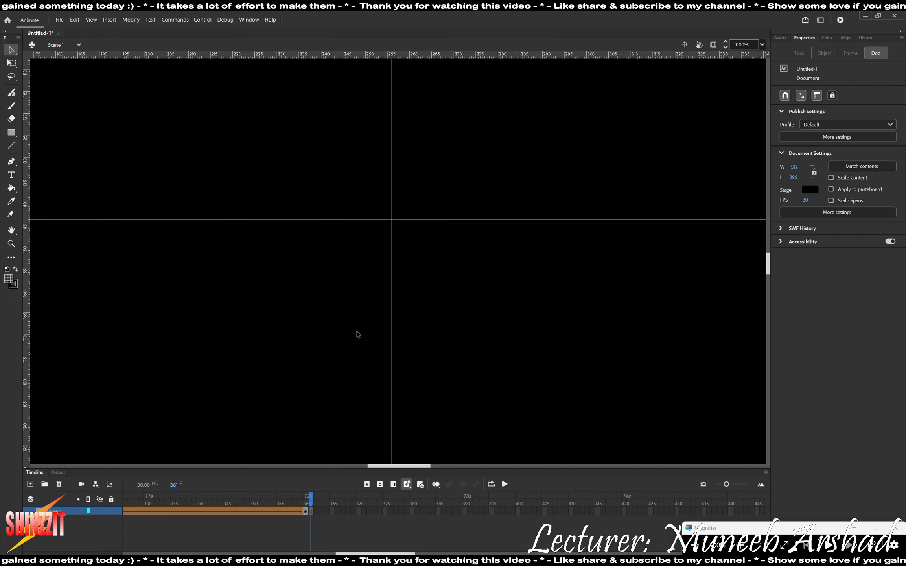
- Set the Text tool's fill opacity to 100% and add the red static text "The Best" at frame 361
left_click(11, 180)
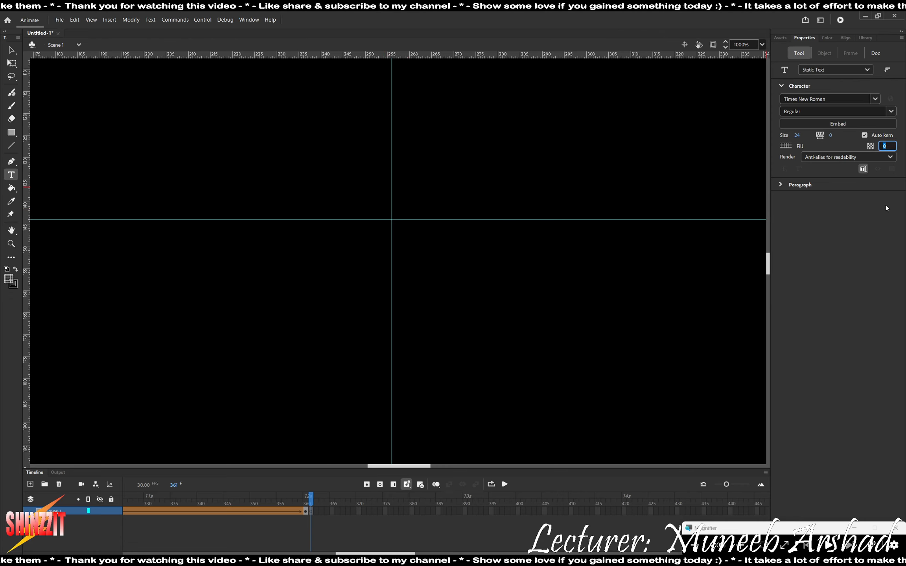
type("100")
key("Return")
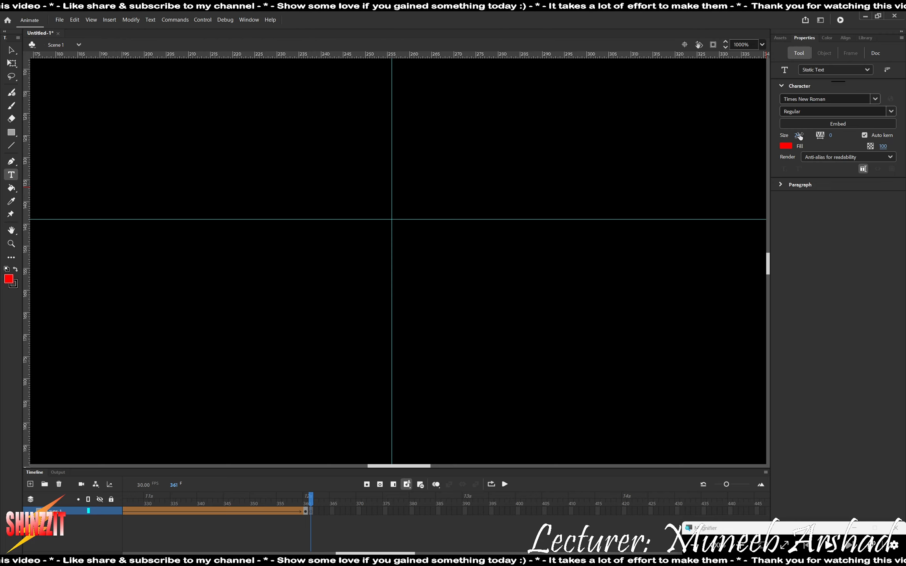
left_click(311, 188)
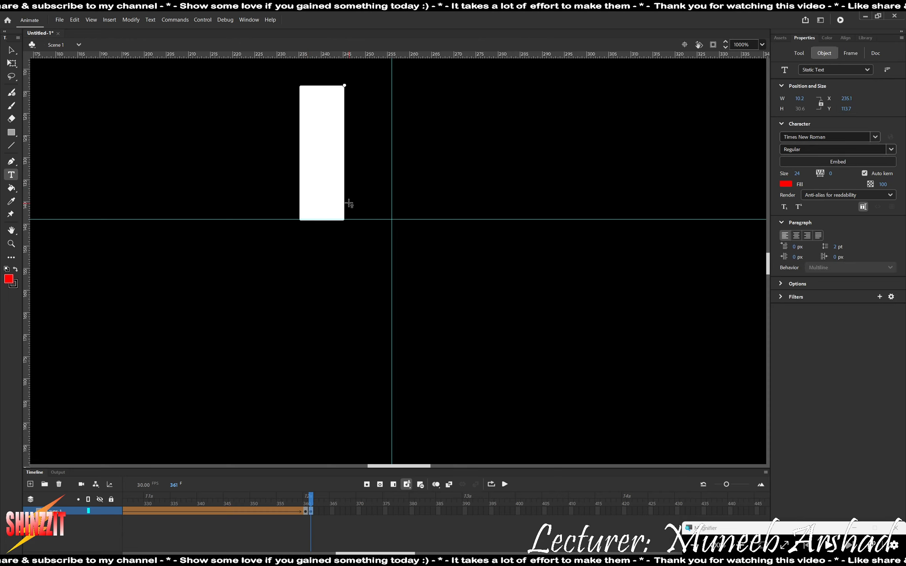
type("The Best")
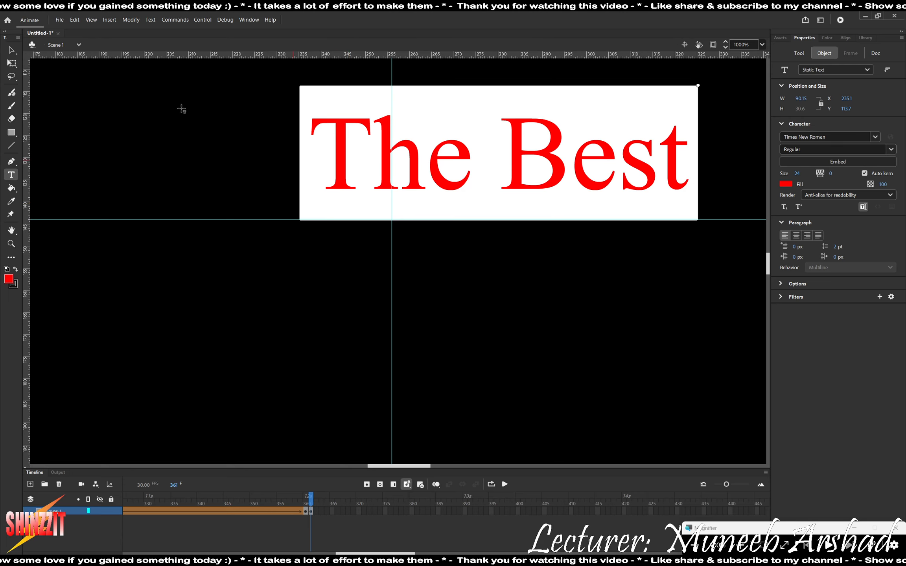
- Center the "The Best" text on the guides at about X 213.7, Y 128.1, and break it apart into shapes
left_click(12, 48)
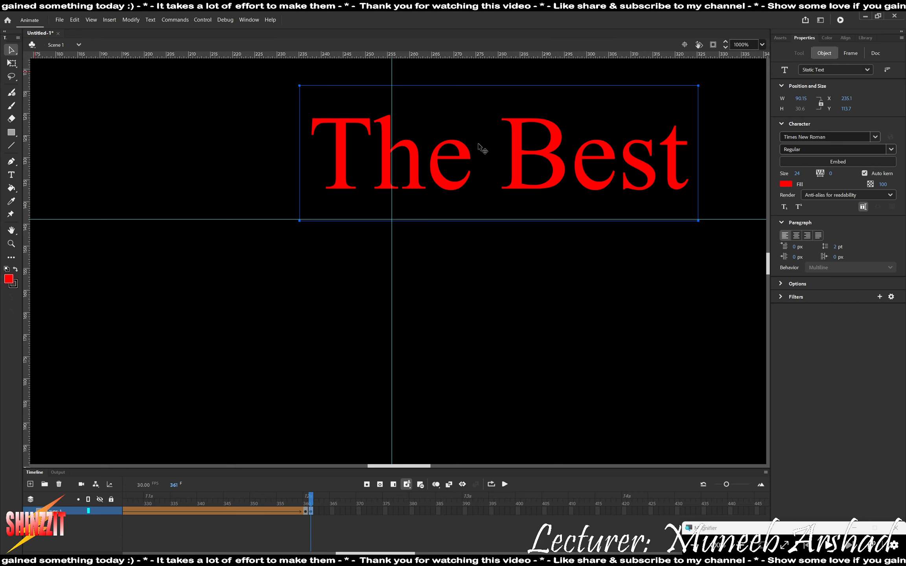
left_click_drag(529, 152, 450, 199)
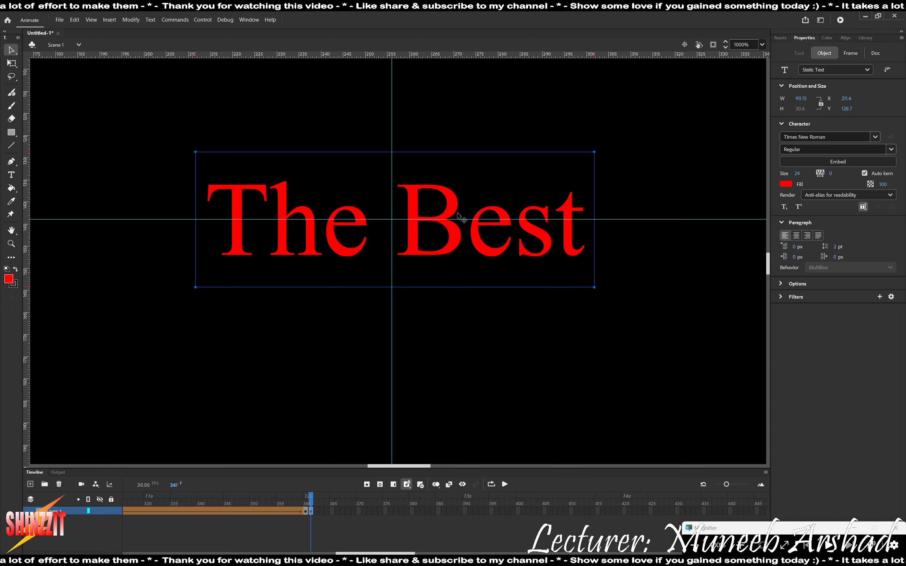
key("Up")
key("Up")
key("Up")
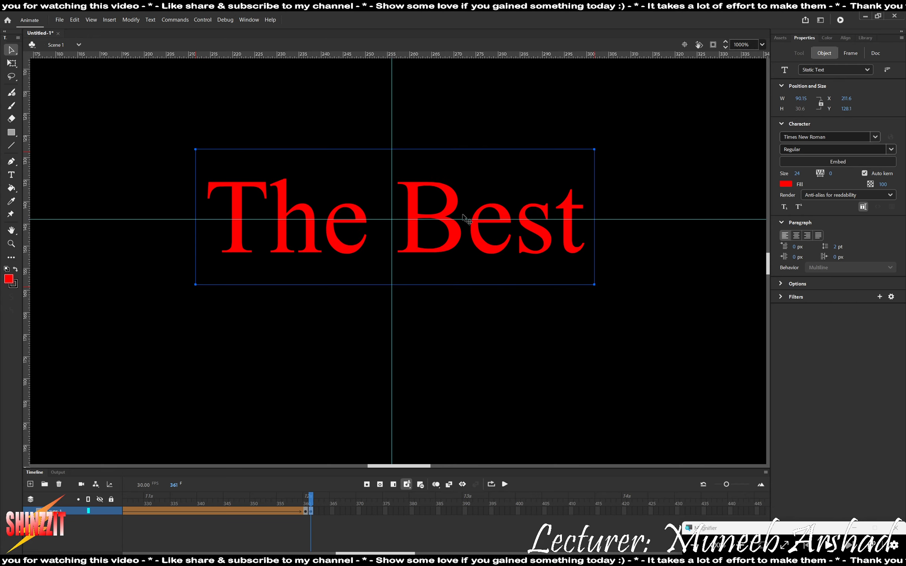
key("Right")
key("Right")
key("Right")
key("Right")
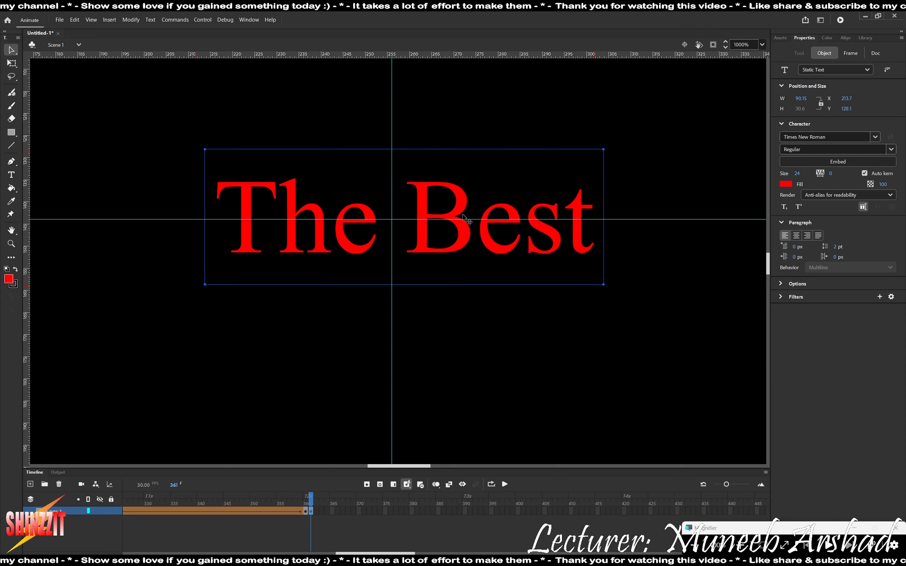
key("ctrl+b")
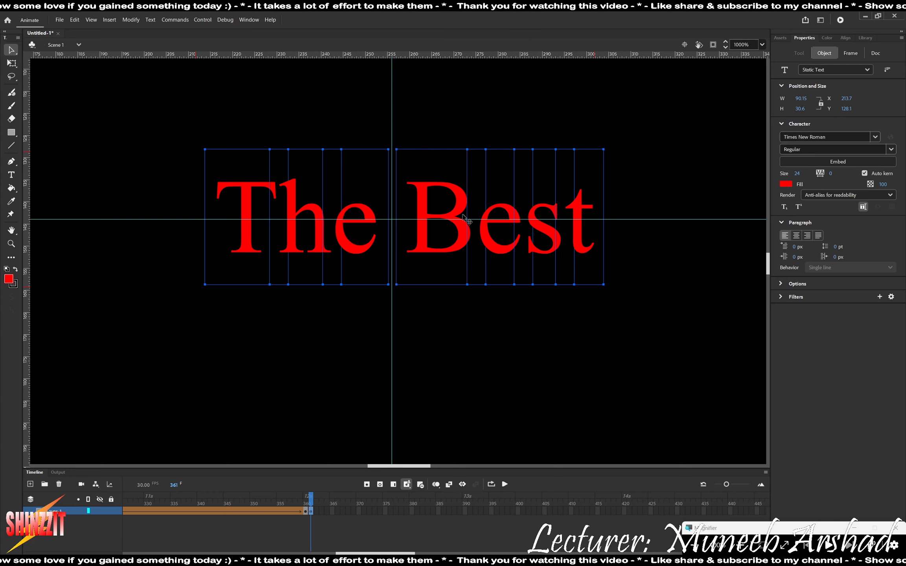
key("ctrl+b")
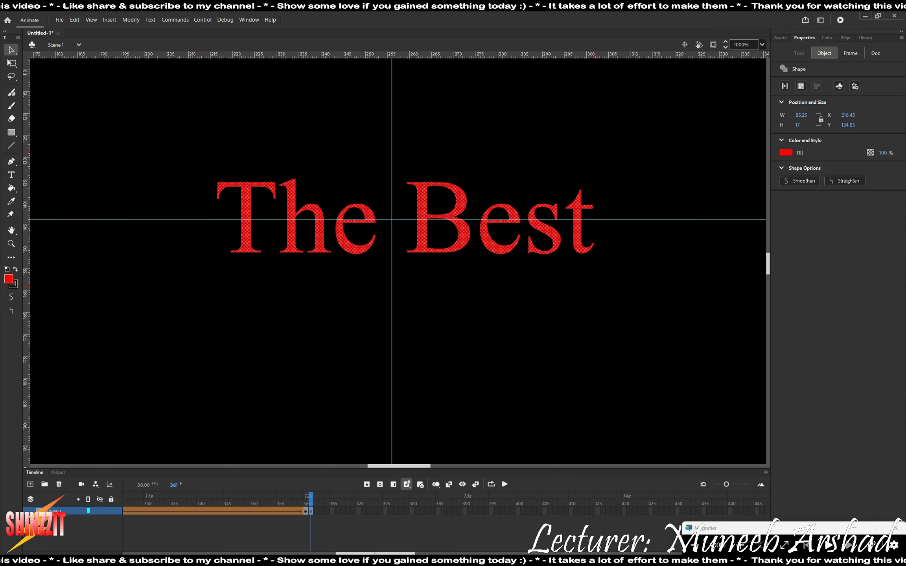
- Insert keyframes at frames 435 and 436 to hold the "The Best" shapes
left_click_drag(374, 553, 382, 553)
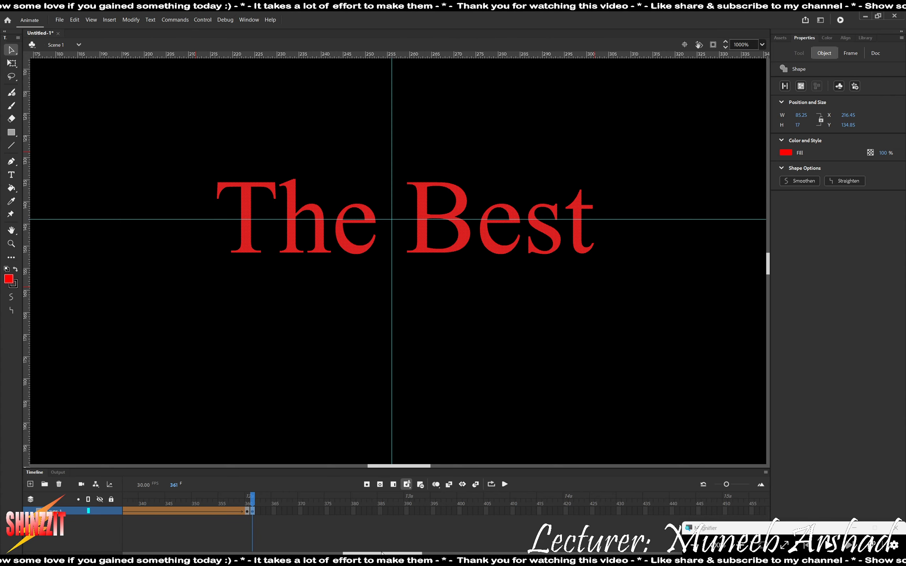
left_click_drag(382, 553, 402, 549)
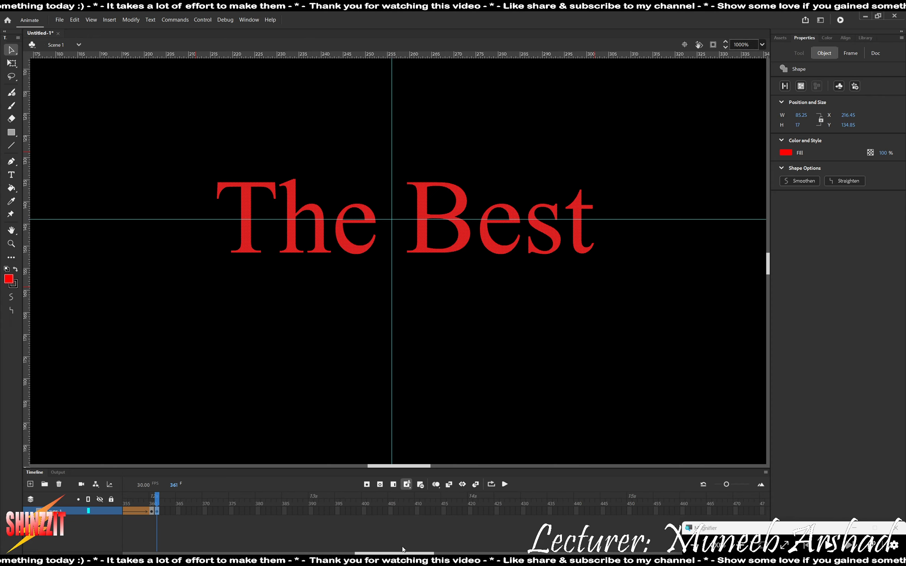
right_click(547, 512)
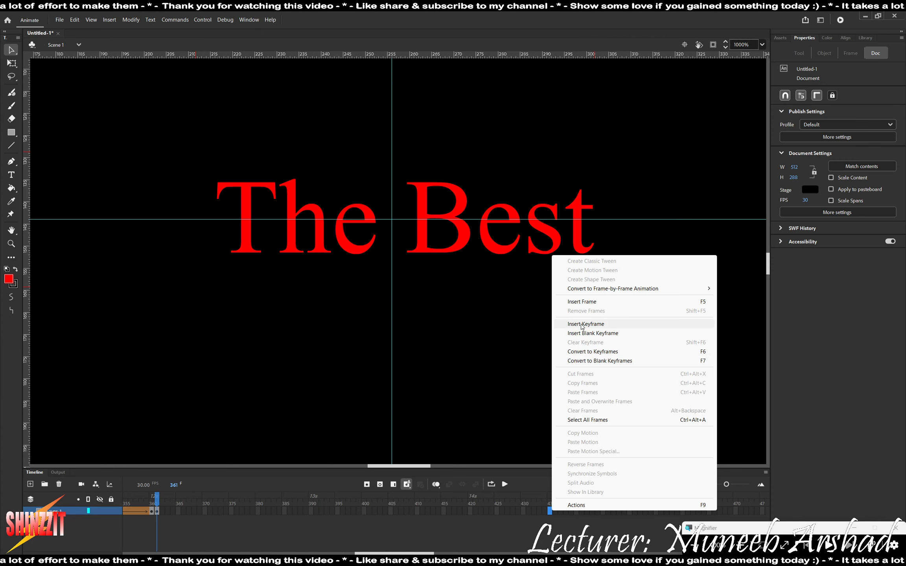
left_click(578, 324)
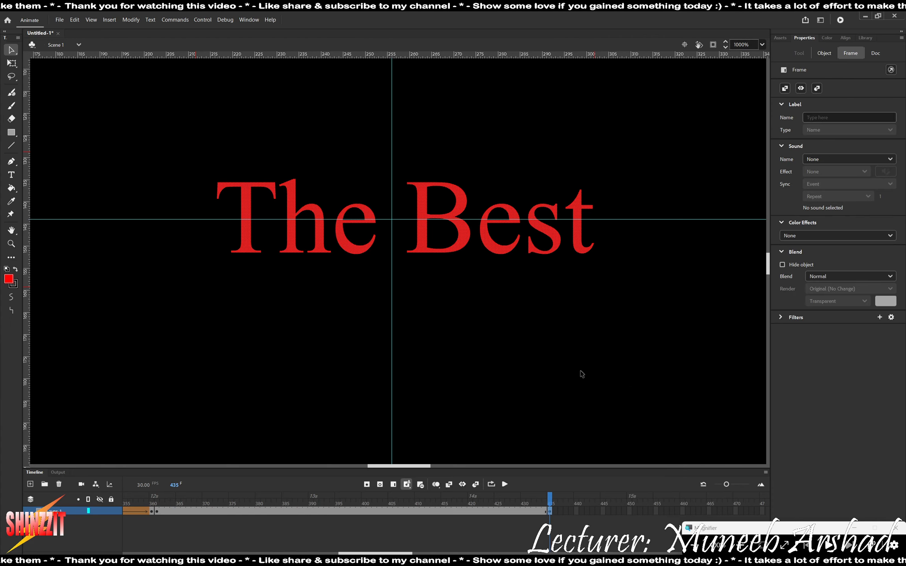
right_click(556, 511)
left_click(601, 324)
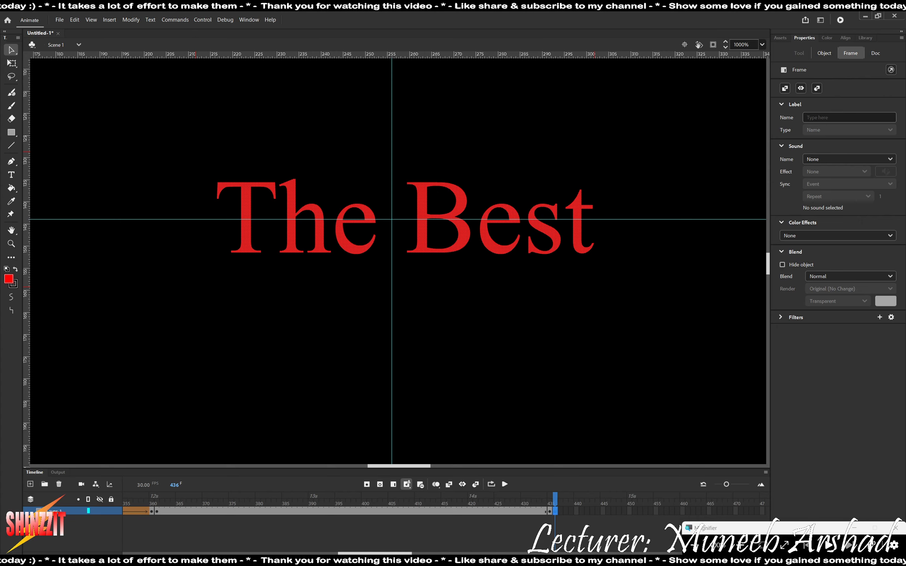
- Insert a keyframe at frame 510 to end the "The Best" section
left_click_drag(393, 553, 429, 550)
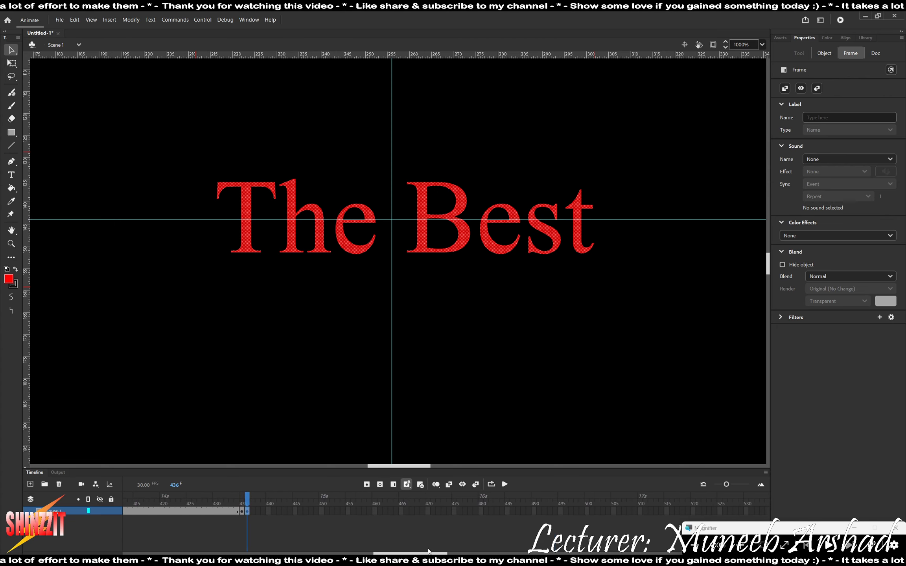
right_click(641, 510)
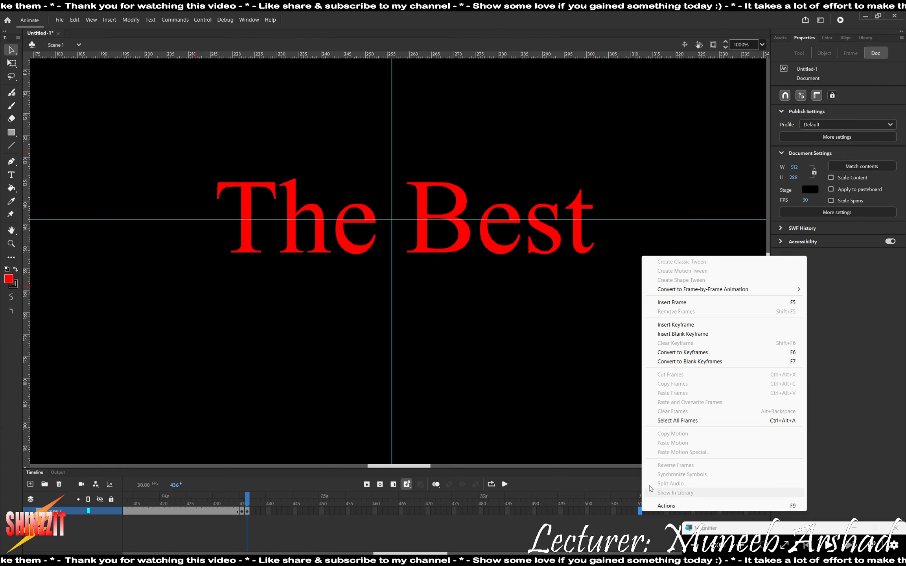
left_click(689, 324)
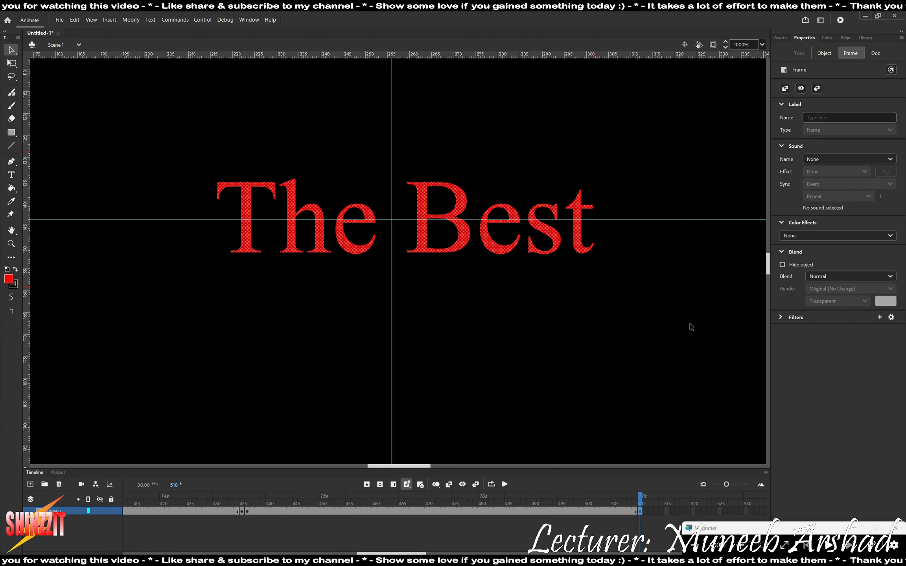
left_click(661, 389)
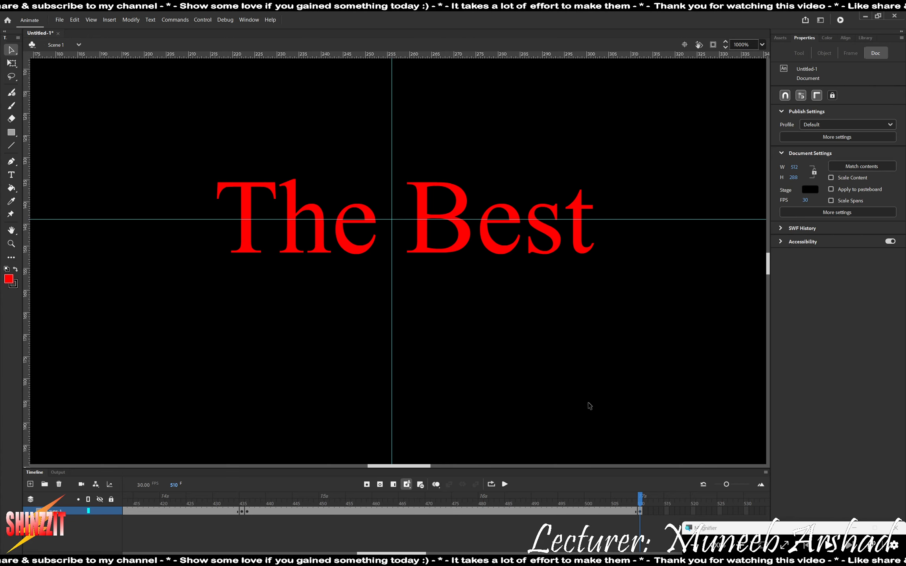
- Set the fill opacity of the "The Best" shapes at frame 361 to 0%
left_click_drag(383, 553, 341, 554)
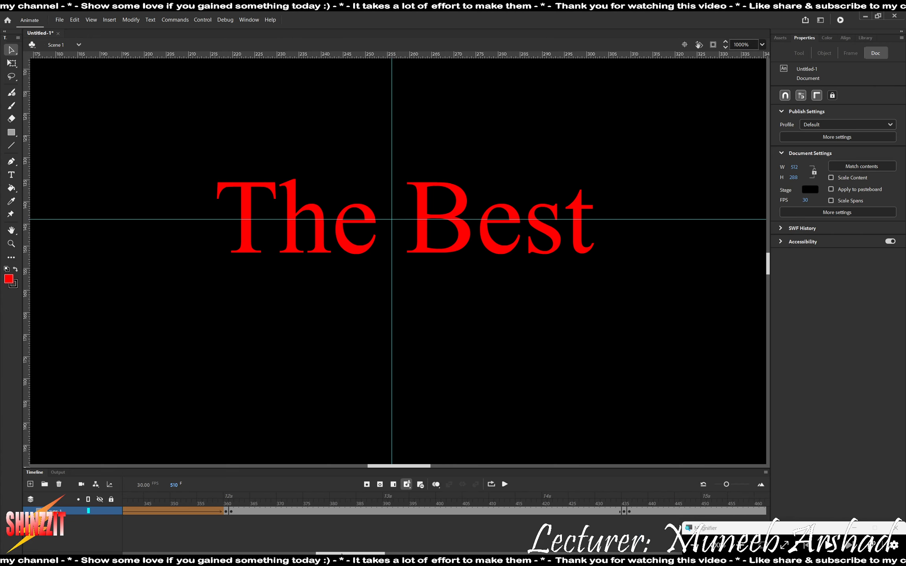
left_click(232, 511)
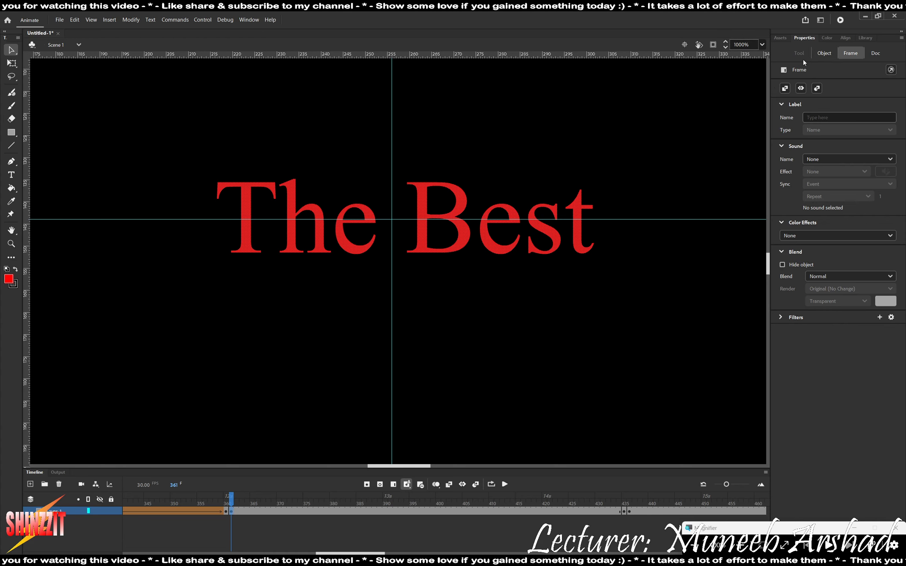
left_click(821, 53)
left_click(883, 153)
type("0")
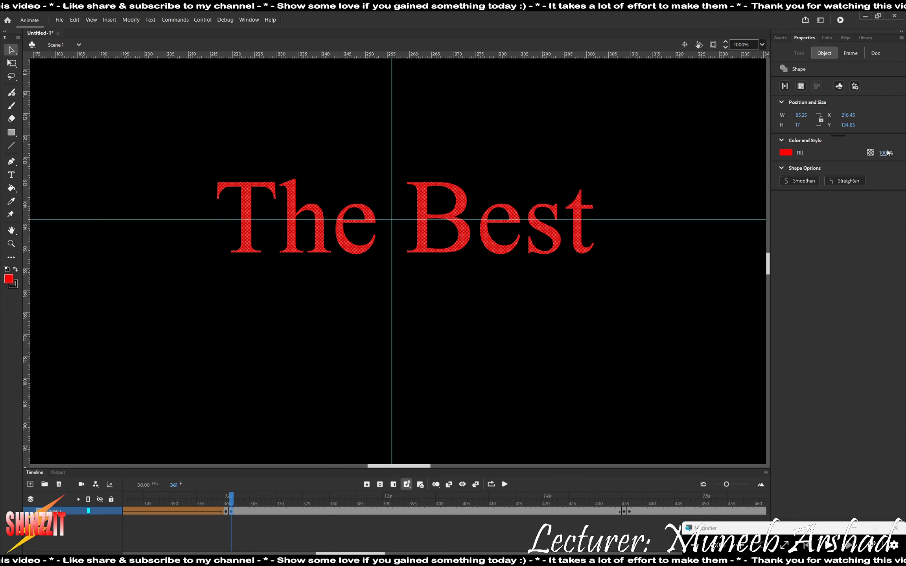
key("Return")
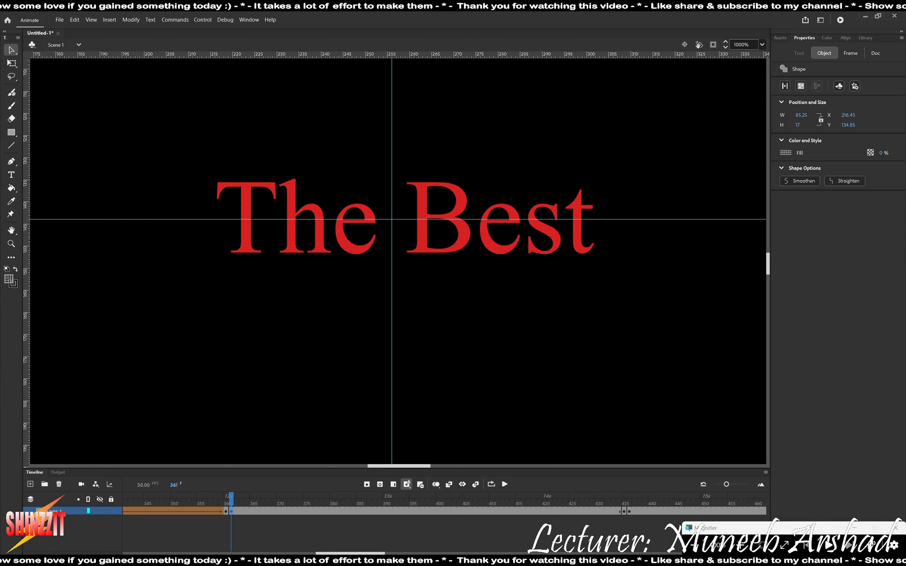
- Check the "The Best" fill at frame 435 and set its fill opacity at frame 510 to 0%
scroll(444, 511, "right", 3)
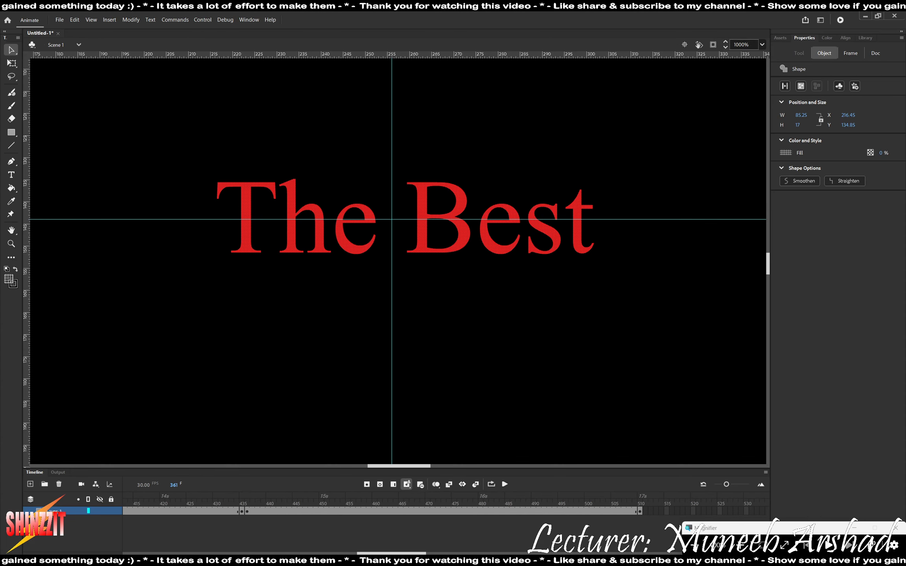
left_click(243, 511)
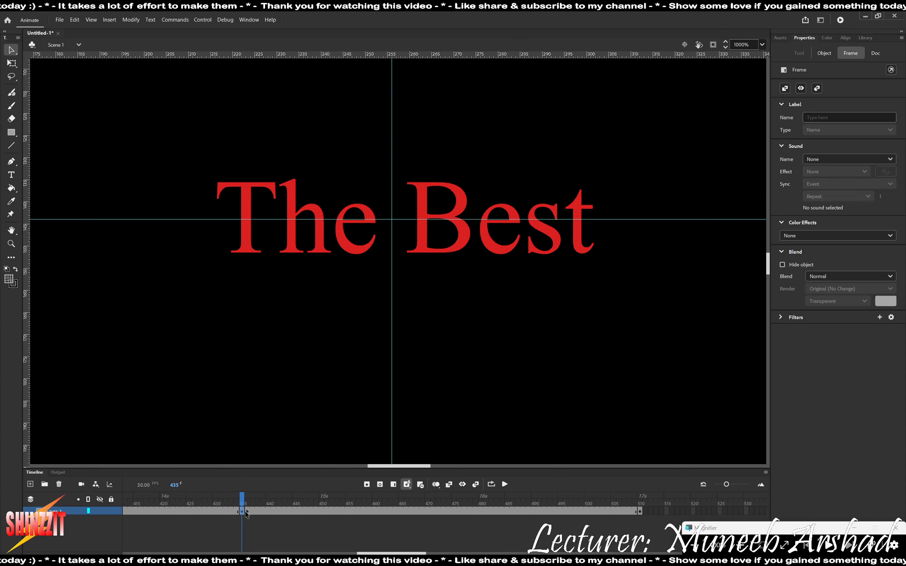
left_click(824, 54)
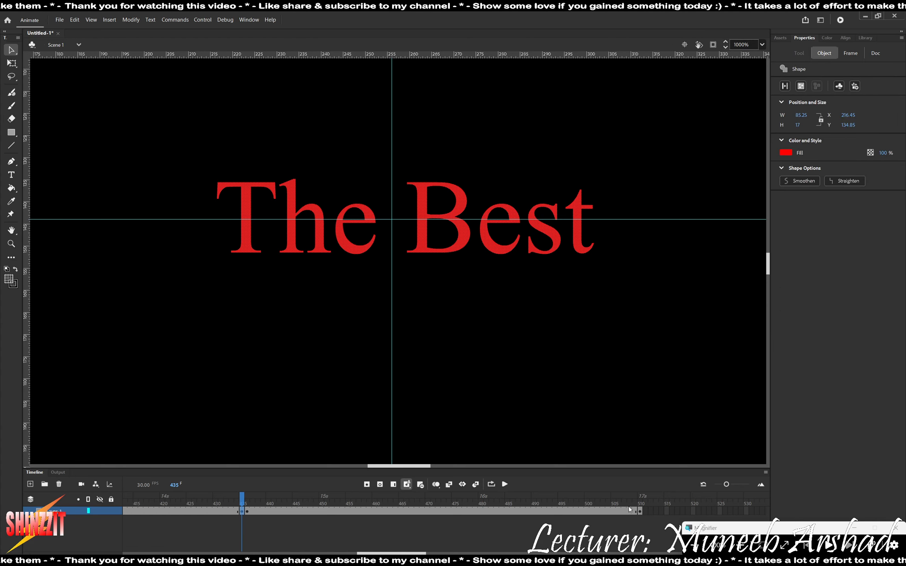
left_click(638, 511)
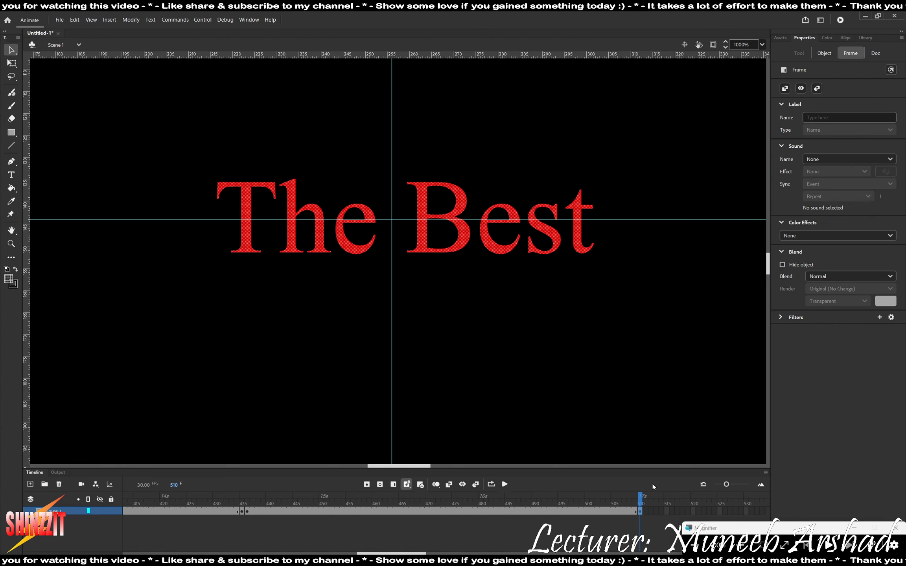
left_click(826, 53)
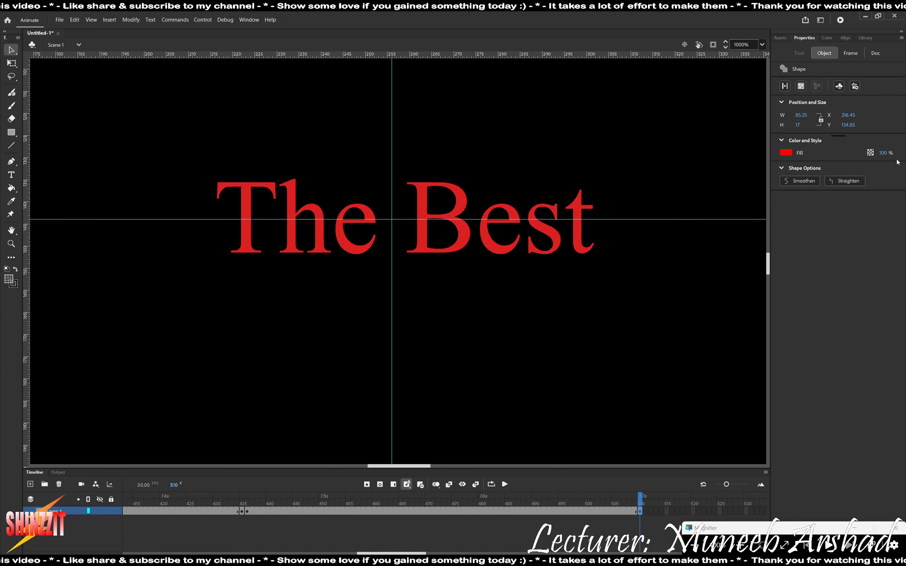
left_click(883, 152)
type("0")
key("Return")
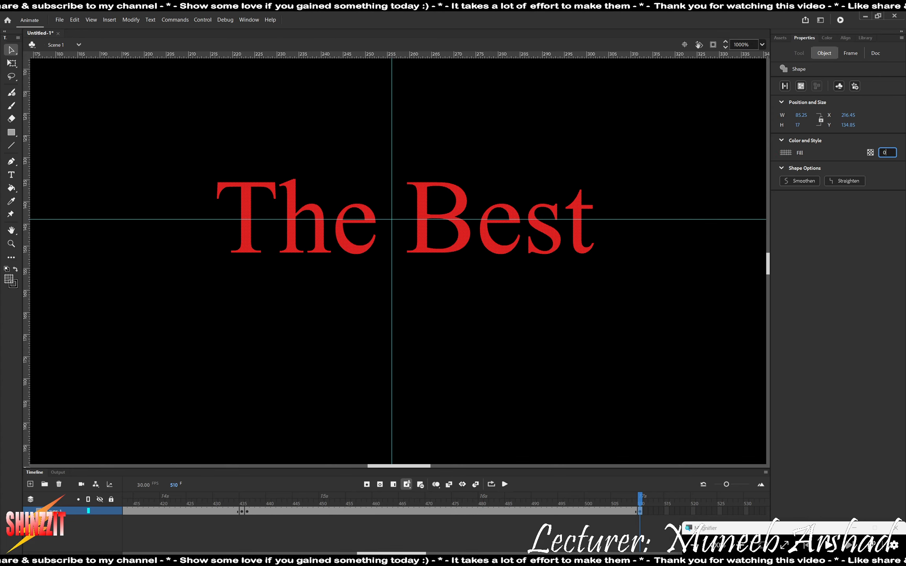
left_click(674, 333)
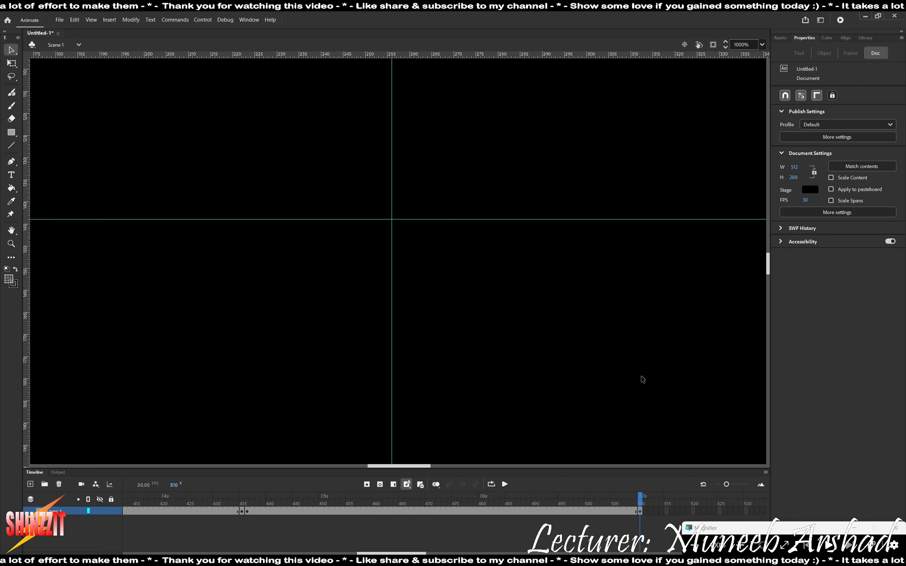
- Create shape tweens between frames 361 and 435 and between frames 436 and 510 for the "The Best" fade-in and fade-out
scroll(444, 507, "left", 3)
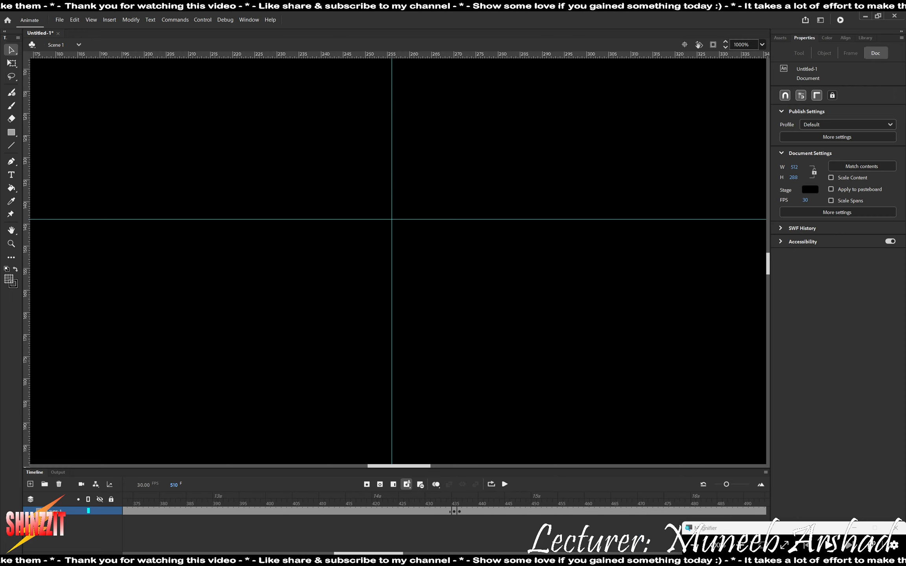
scroll(358, 511, "left", 1)
right_click(368, 511)
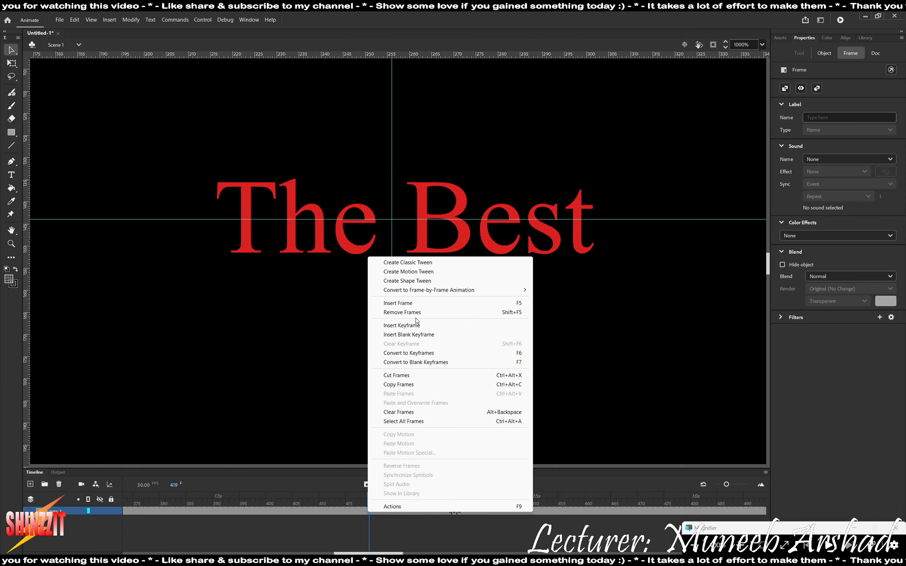
left_click(407, 281)
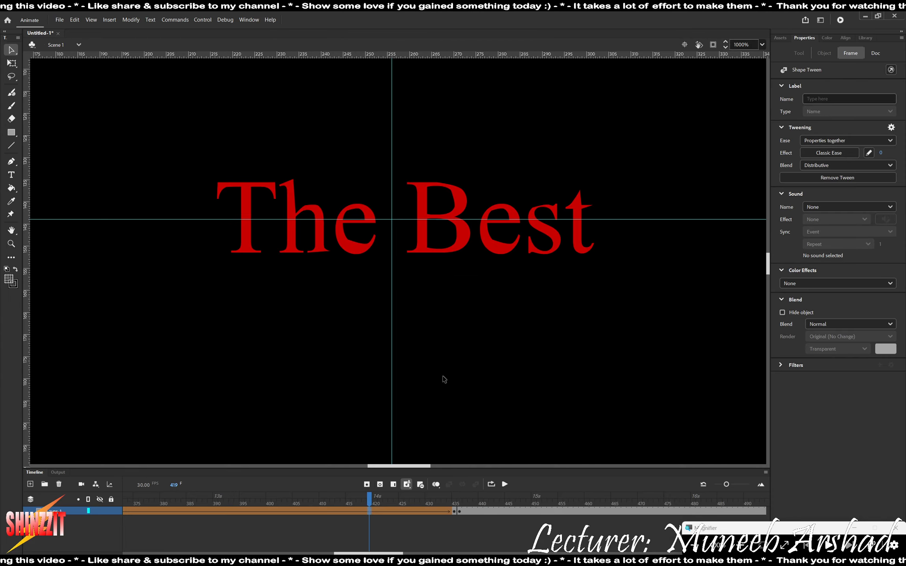
right_click(525, 511)
left_click(574, 278)
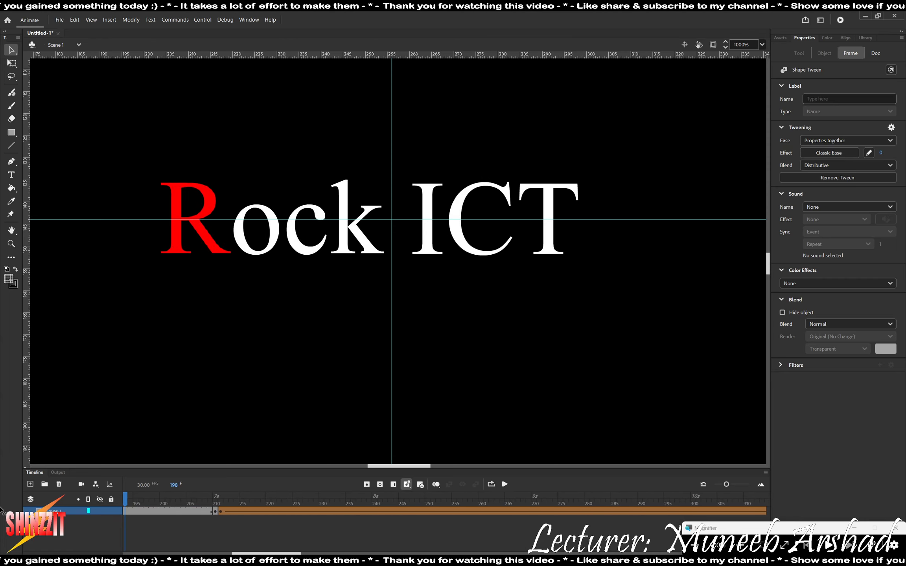
- Show the whole stage at 250% and play the animation from frame 1 to preview it
left_click_drag(0, 508, 0, 508)
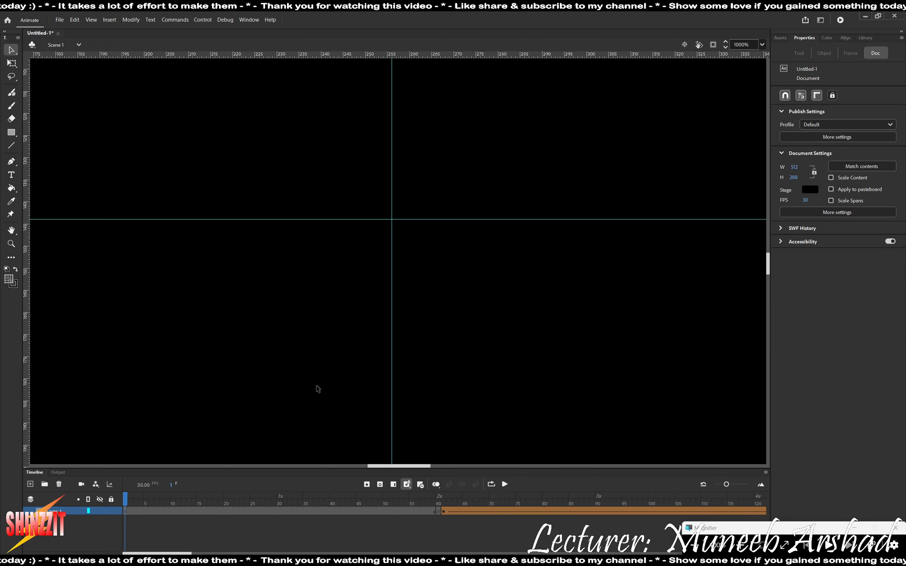
key("z")
left_click(382, 358, "alt")
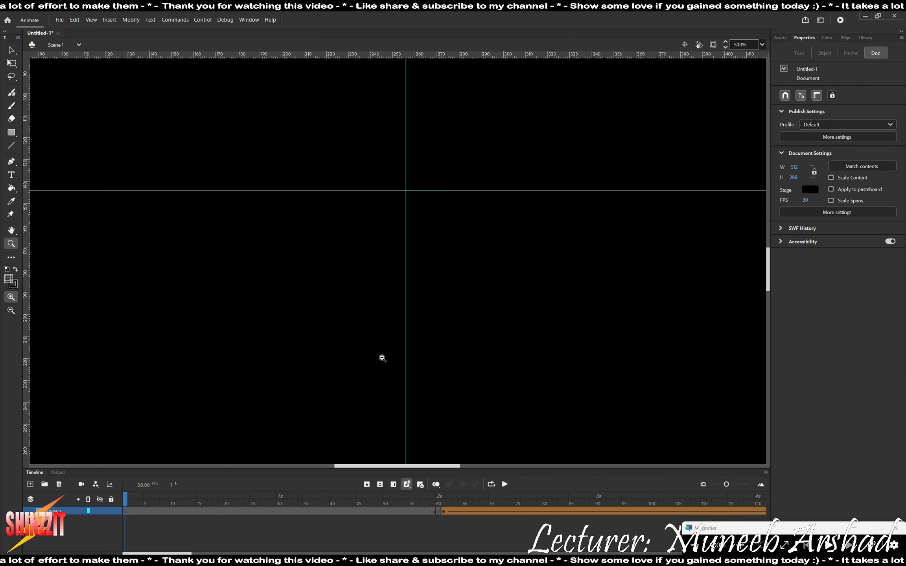
left_click(434, 197, "alt")
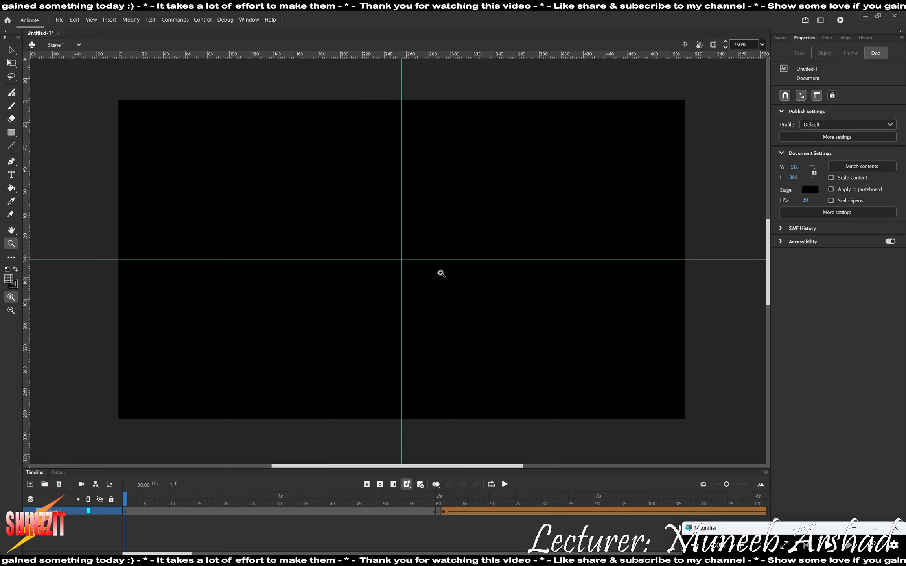
left_click(445, 301, "alt")
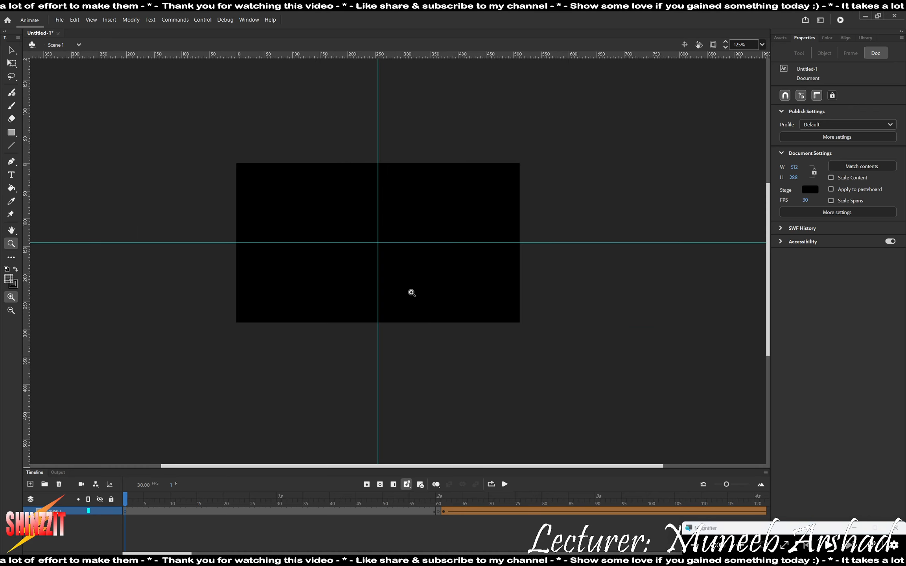
left_click(378, 243)
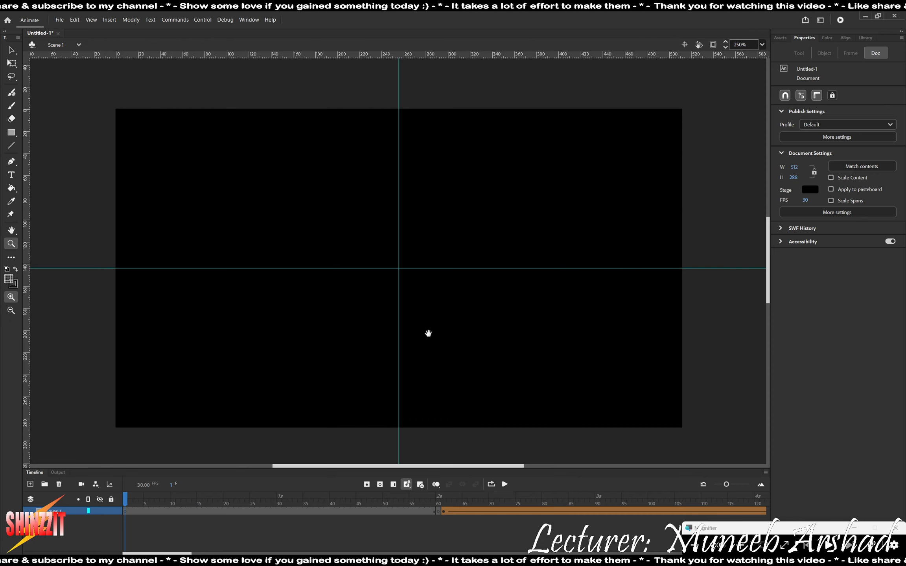
mouse_move(473, 215)
left_mouse_down()
mouse_move(607, 283)
mouse_move(535, 261)
mouse_move(540, 237)
mouse_move(400, 160)
mouse_move(439, 227)
mouse_move(403, 167)
mouse_move(435, 202)
mouse_move(414, 204)
mouse_move(488, 206)
mouse_move(471, 188)
mouse_move(469, 200)
left_mouse_up()
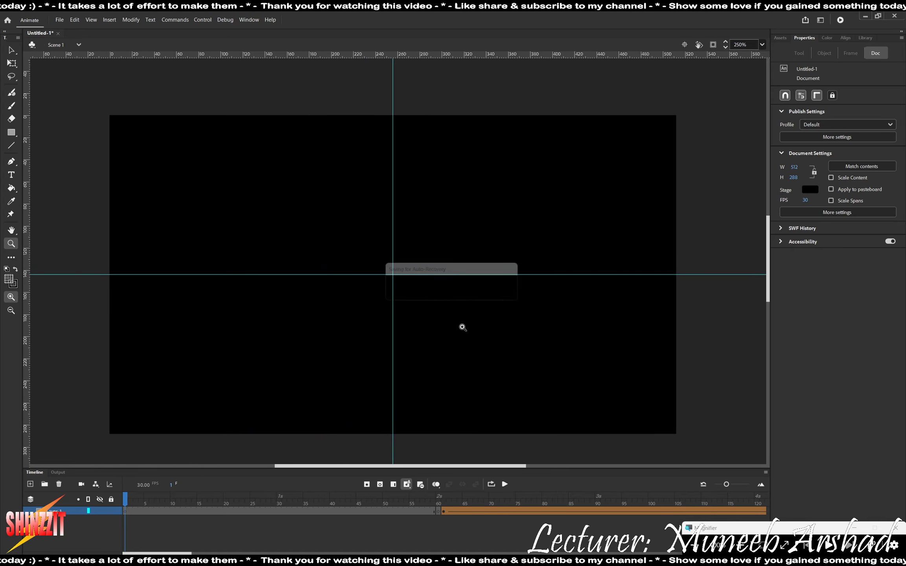
key("v")
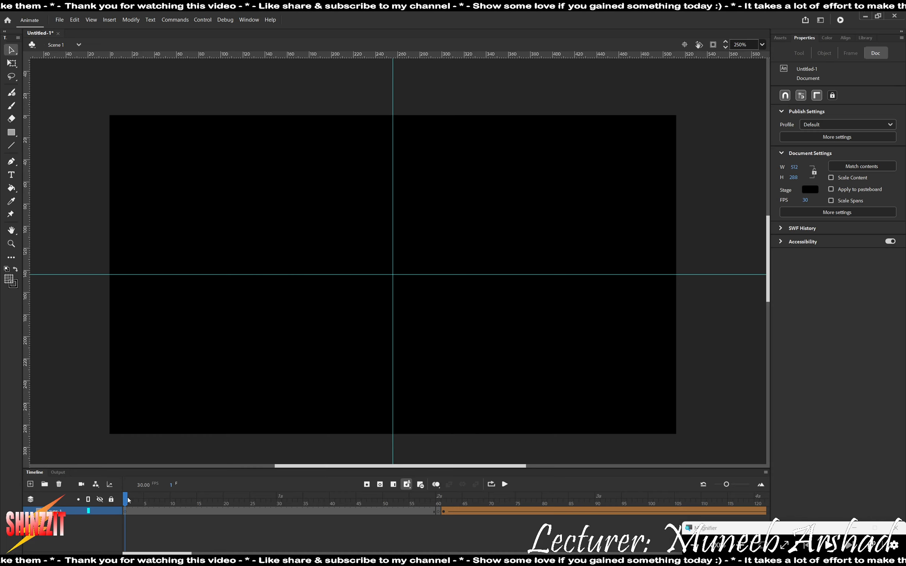
key("Return")
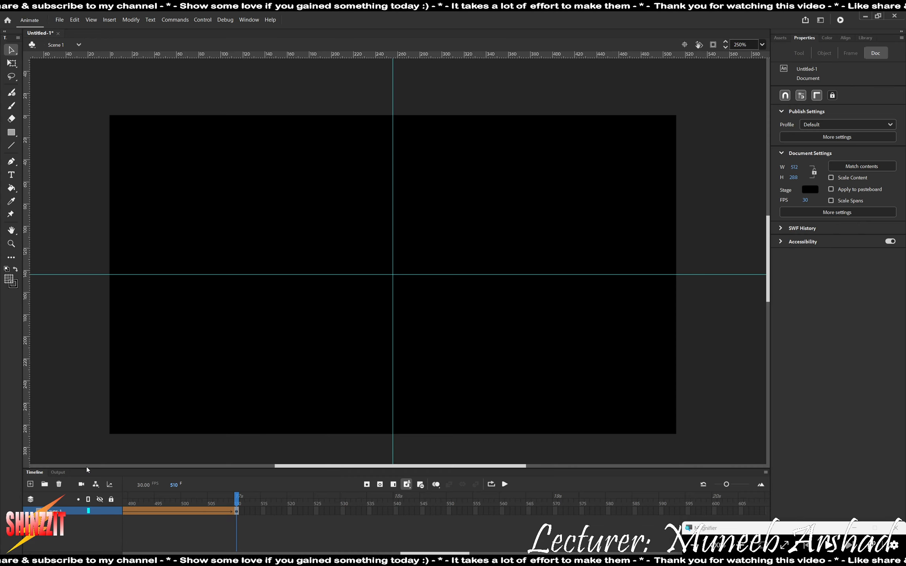
- Switch to ANIMATION TASK 3.pdf to read the brief's next requirement
mouse_move(608, 560)
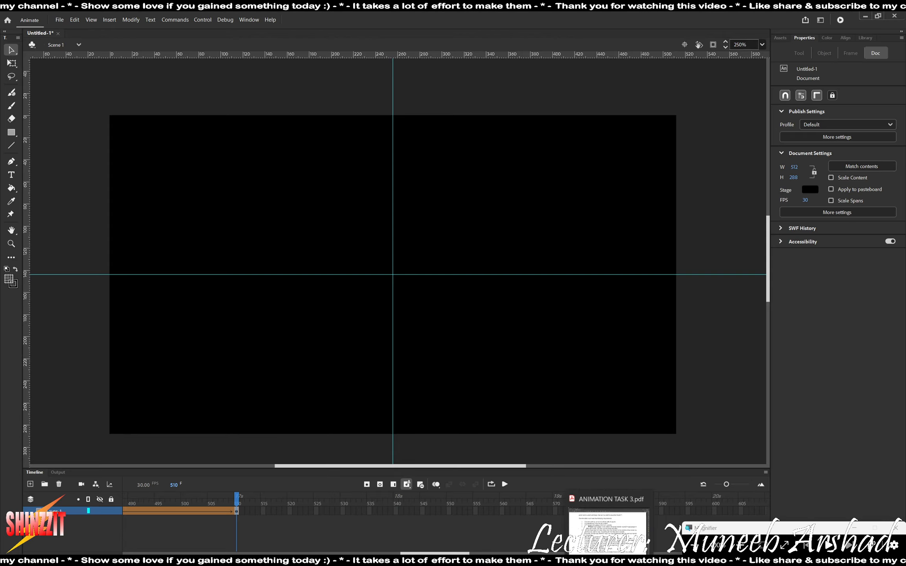
left_click(608, 531)
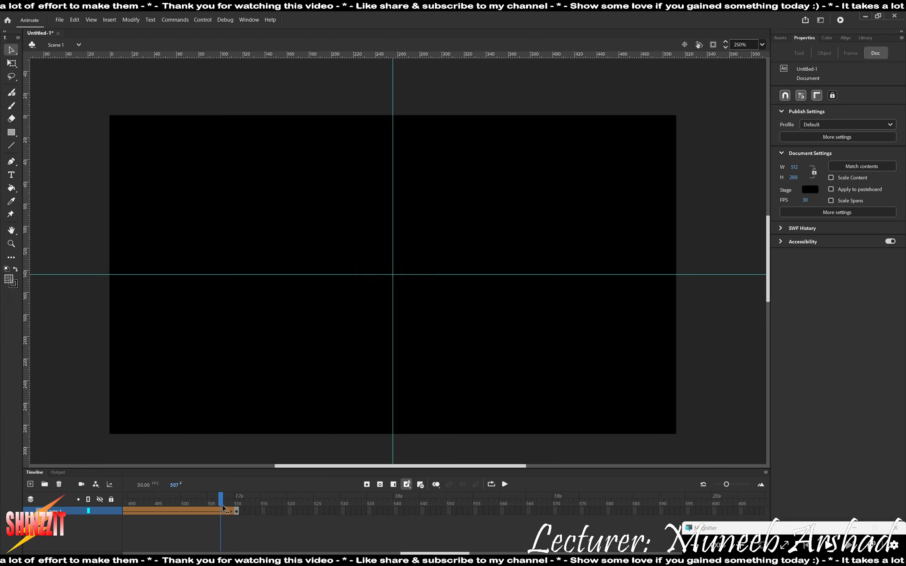
- Insert a keyframe at frame 511 and delete the "The Best" text from it
right_click(242, 511)
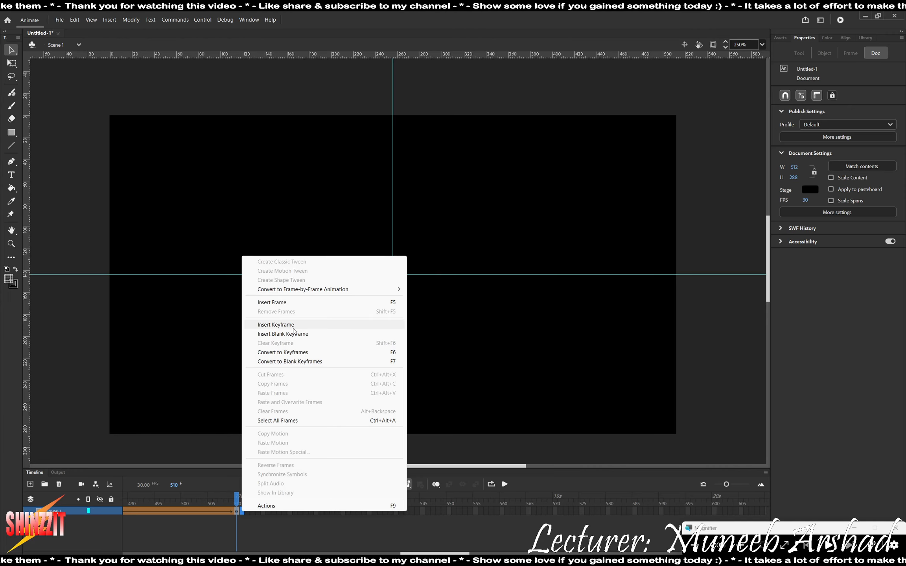
left_click(306, 322)
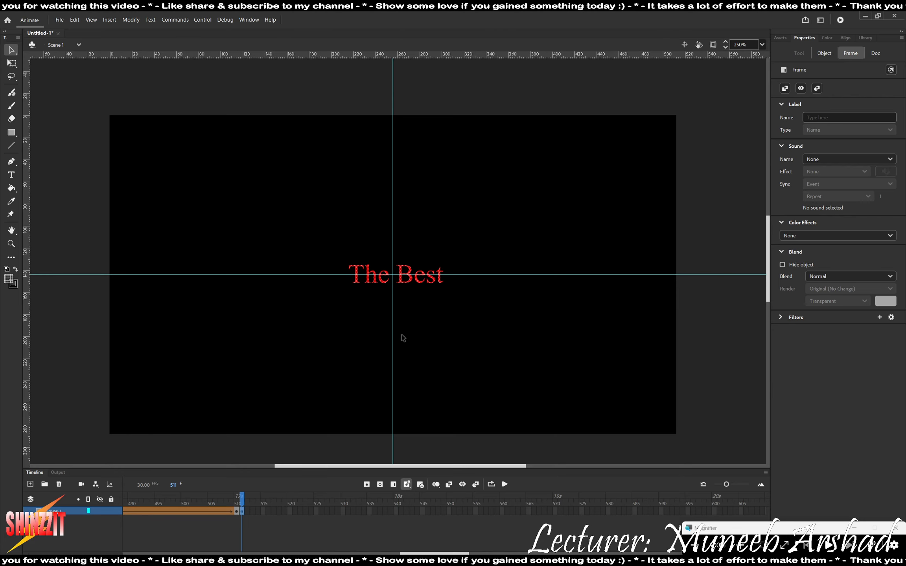
key("Delete")
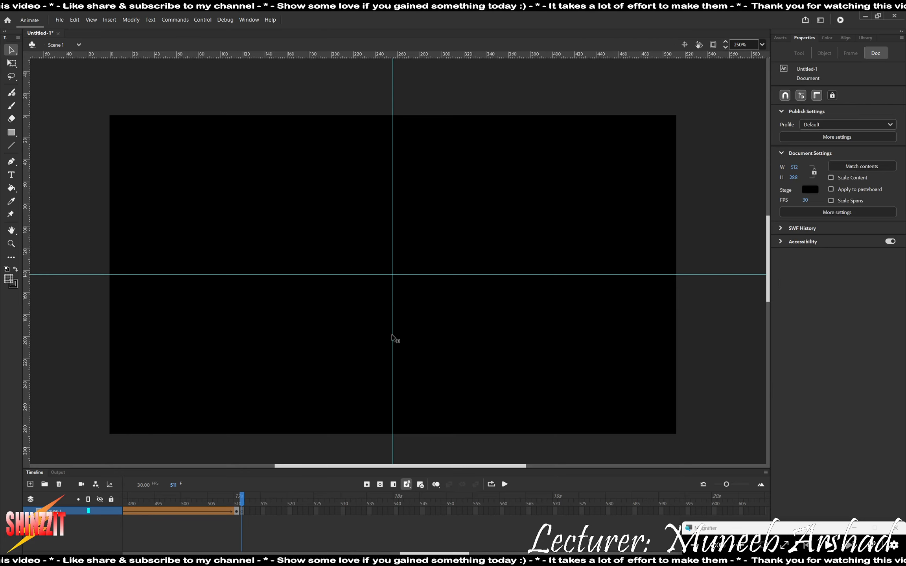
- Import RockICT.png onto the stage at frame 511 from the ANIMATION TASK 3 folder on the Desktop
left_click(59, 22)
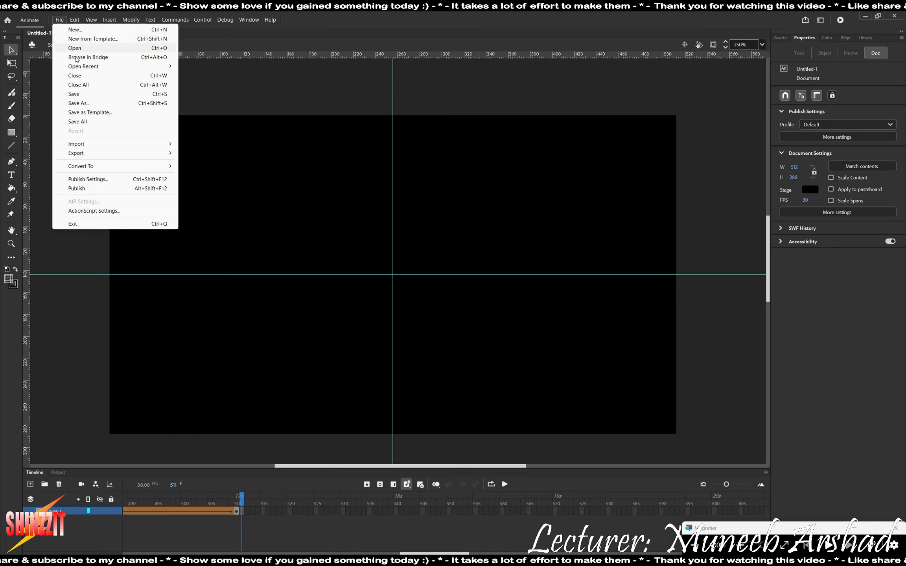
mouse_move(116, 149)
left_click(202, 144)
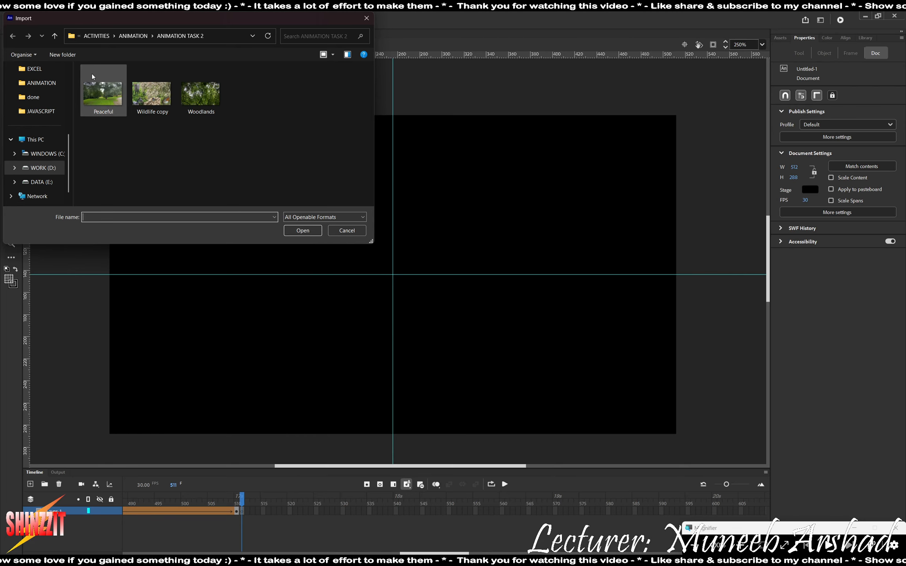
scroll(35, 157, "up", 3)
left_click(37, 128)
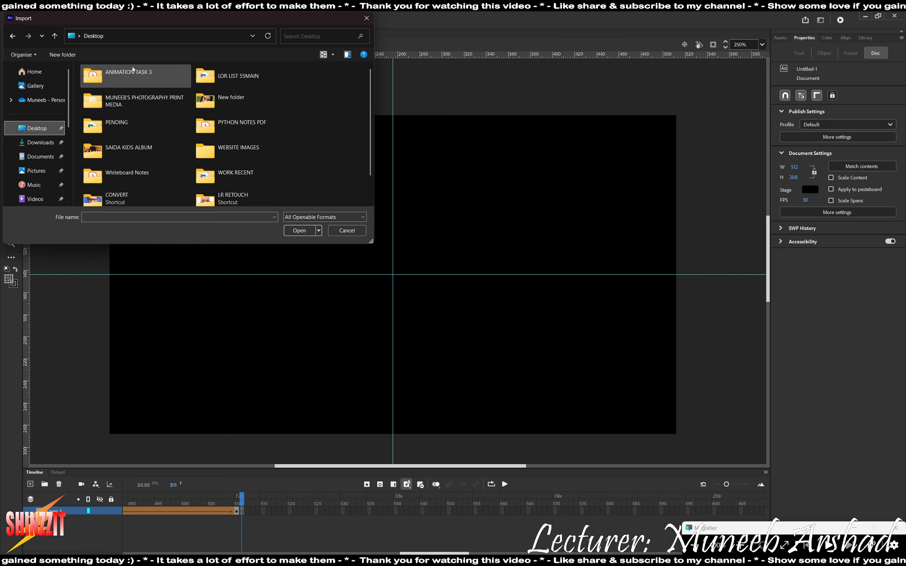
double_click(131, 81)
double_click(98, 94)
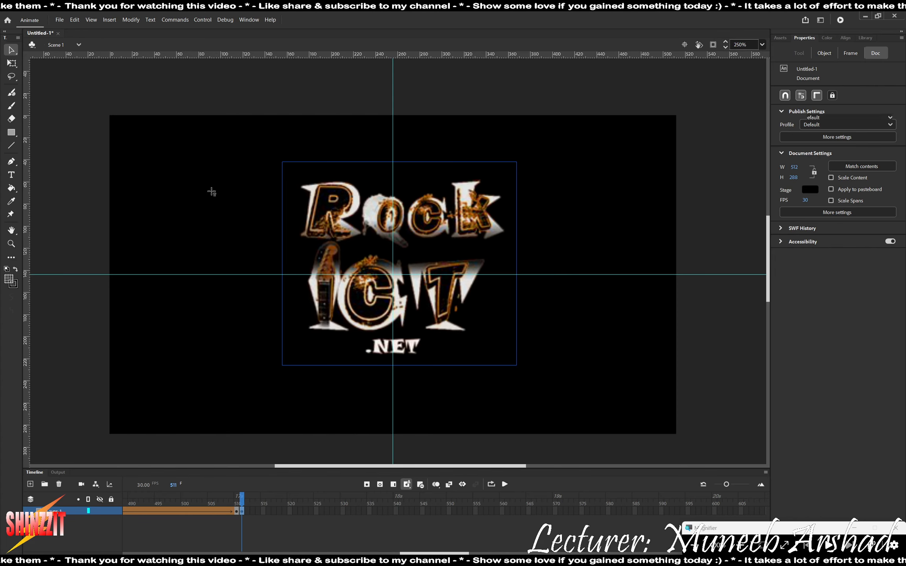
key("t")
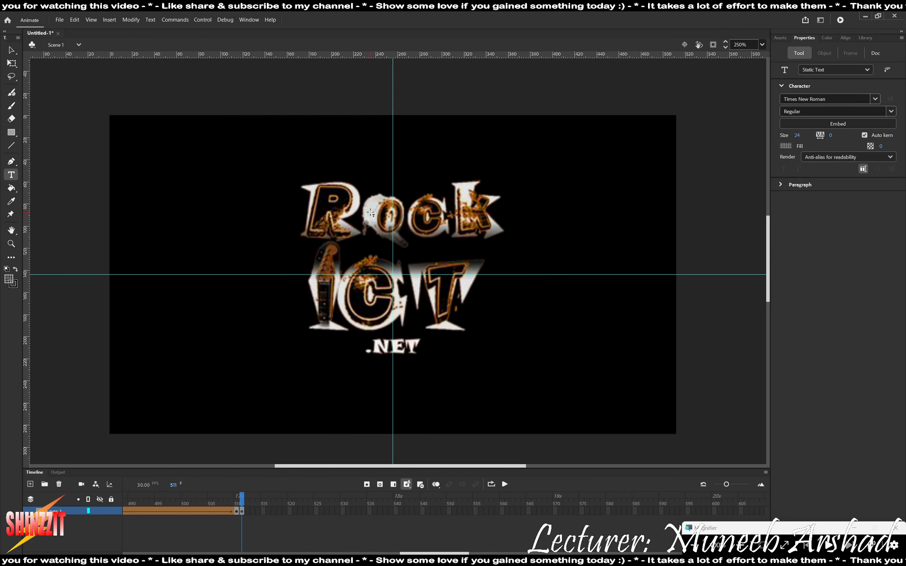
left_click(12, 67)
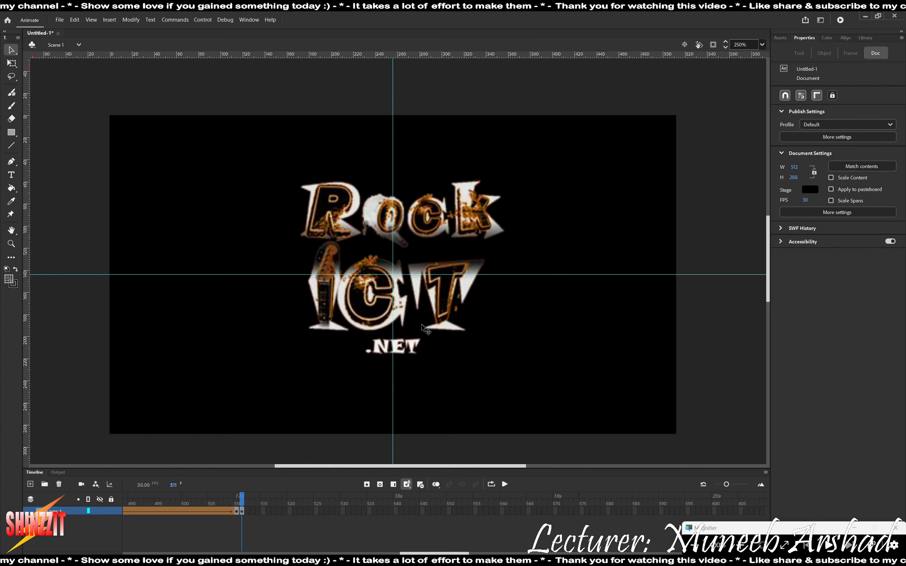
key("c")
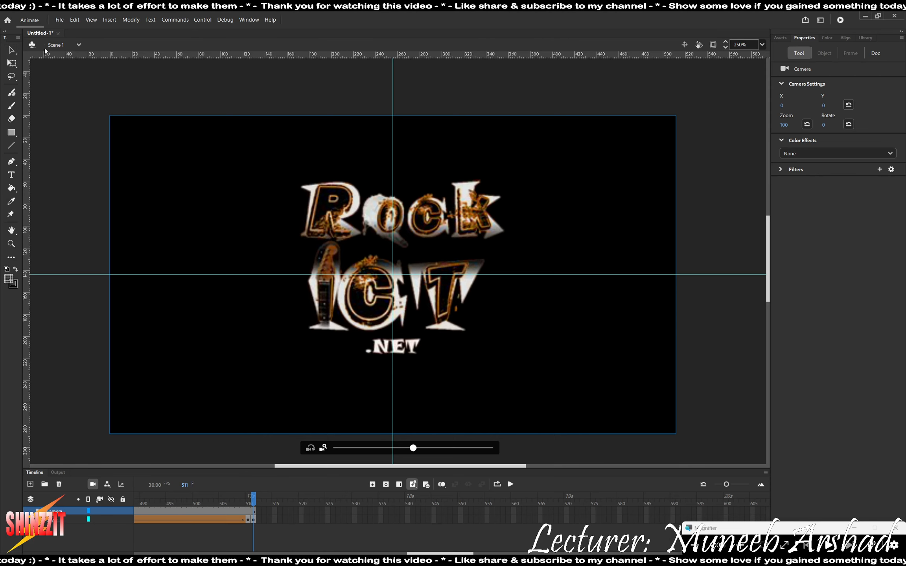
- Scale the RockICT logo at frame 511 down about its centre to about 55 × 48 px and break it apart into a shape
key("ctrl+a")
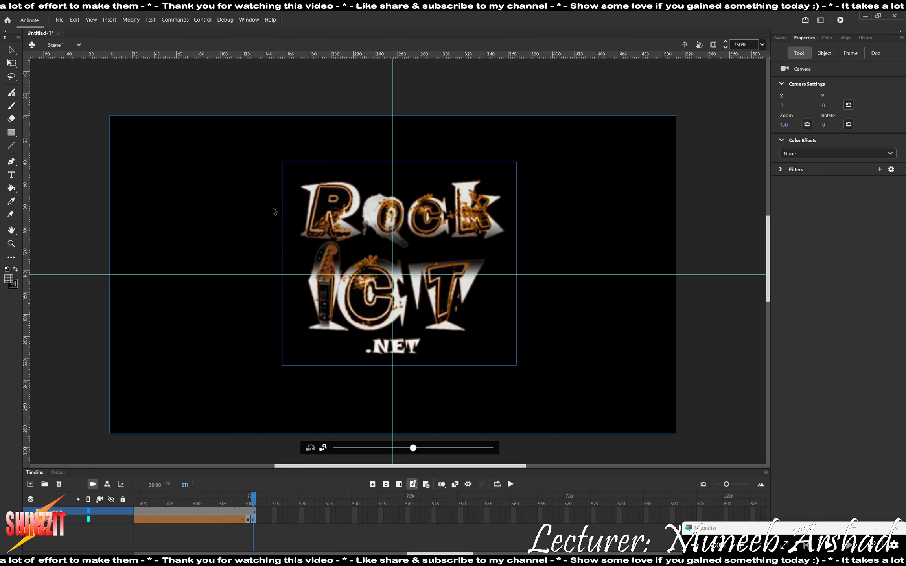
left_click(13, 52)
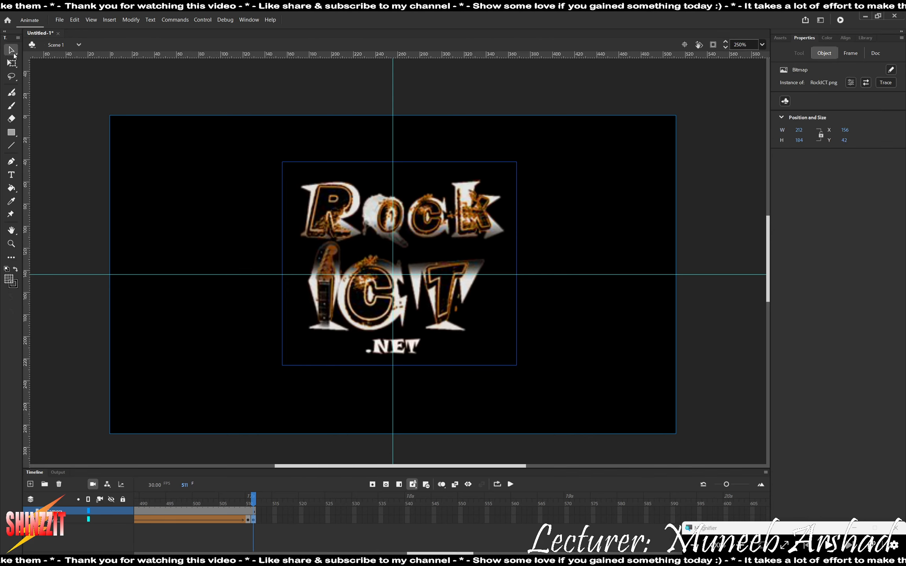
left_click(12, 64)
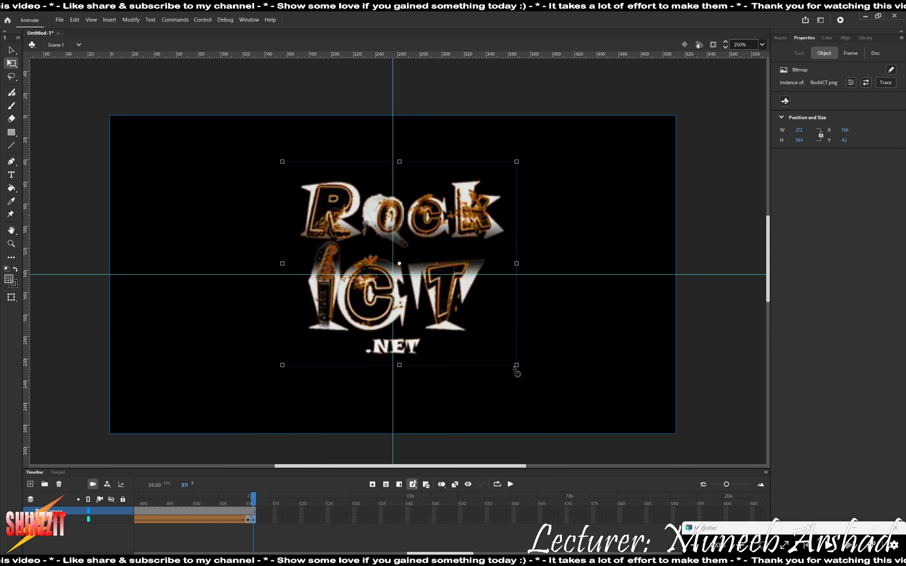
left_click_drag(516, 366, 498, 347)
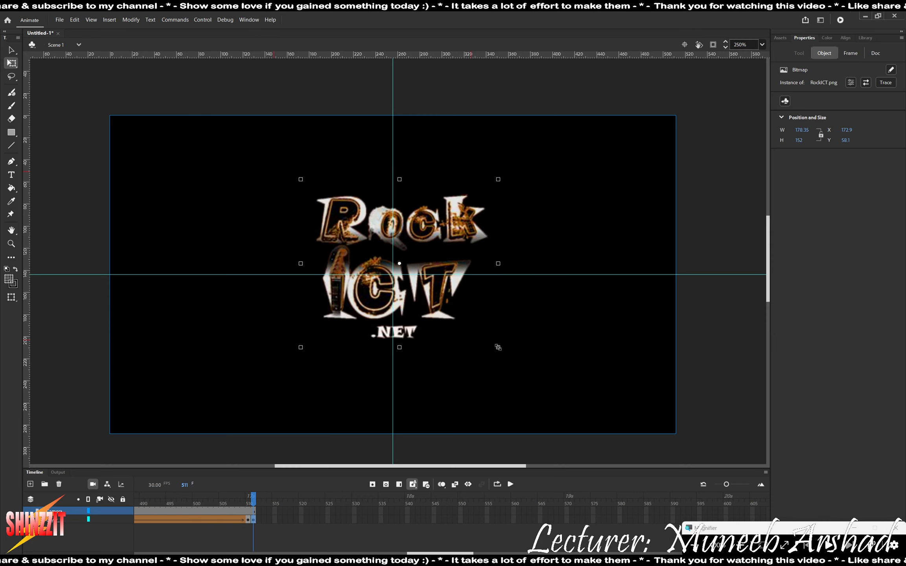
key("ctrl+z")
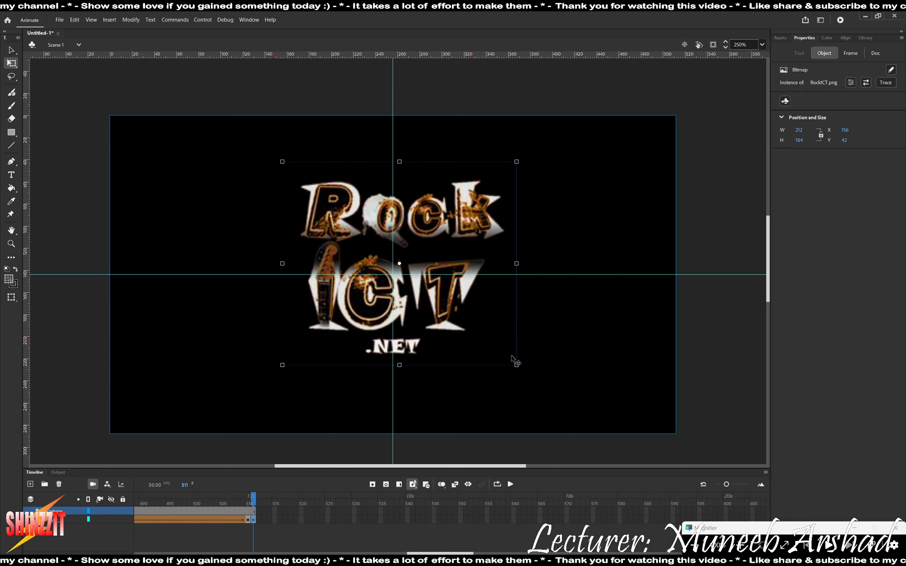
left_click_drag(513, 361, 429, 301)
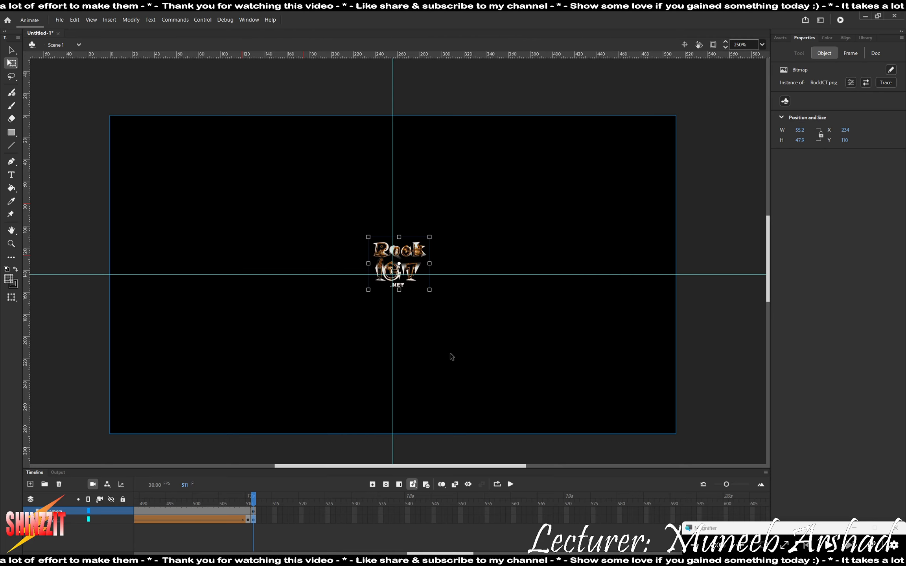
key("ctrl+b")
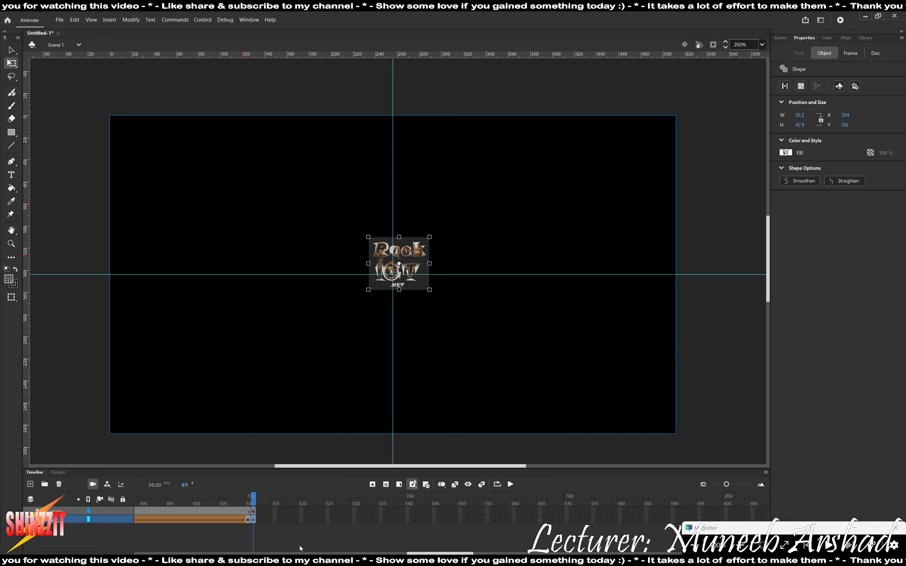
- Delete the camera layer above the logo's layer
left_click_drag(435, 554, 449, 554)
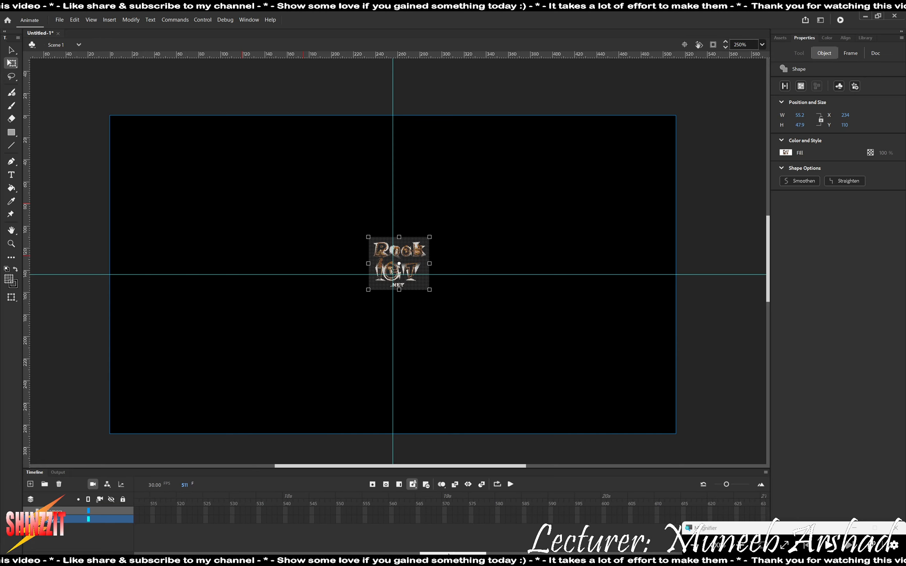
left_click(66, 511)
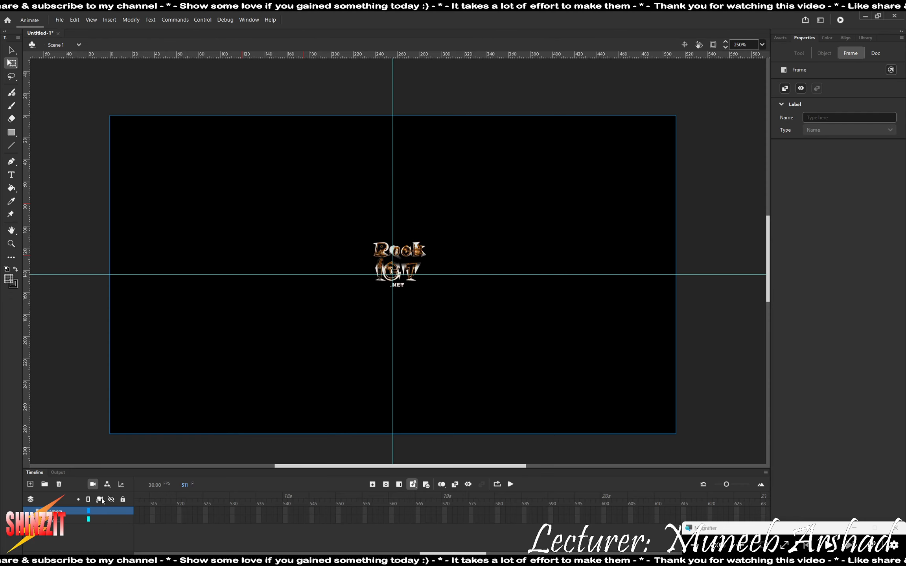
right_click(66, 513)
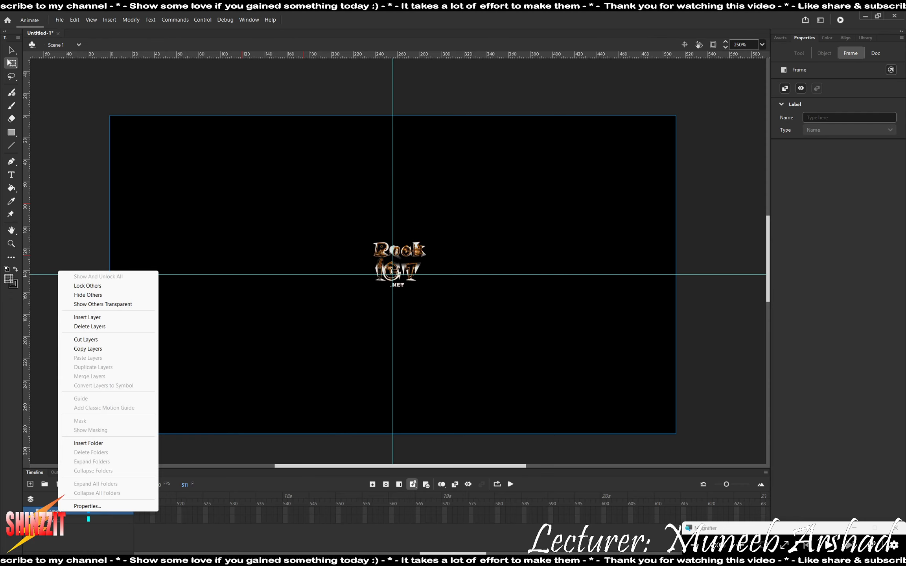
left_click(96, 327)
- Insert a keyframe at frame 600 and enlarge its logo shape about its centre to about 309 × 268 px
mouse_move(447, 554)
left_mouse_down()
mouse_move(429, 554)
mouse_move(438, 554)
left_mouse_up()
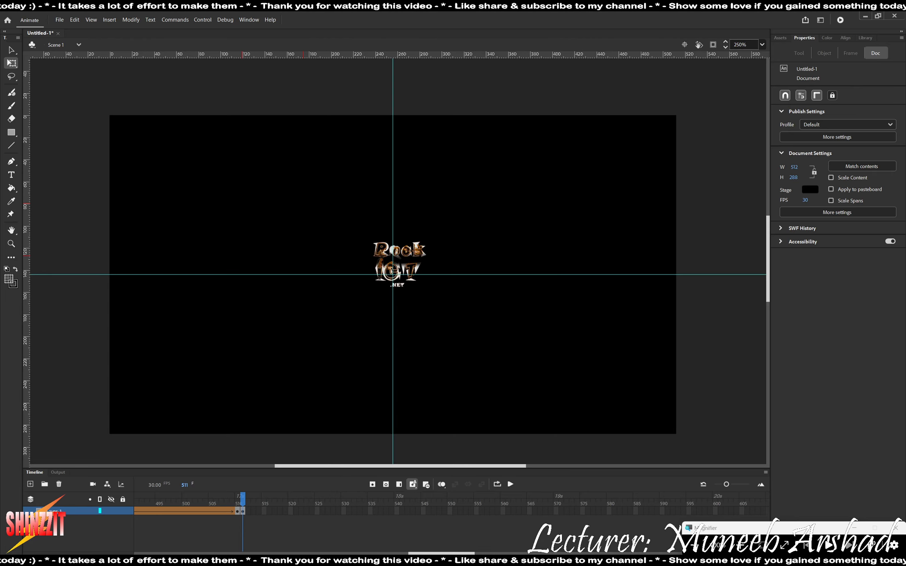
right_click(715, 511)
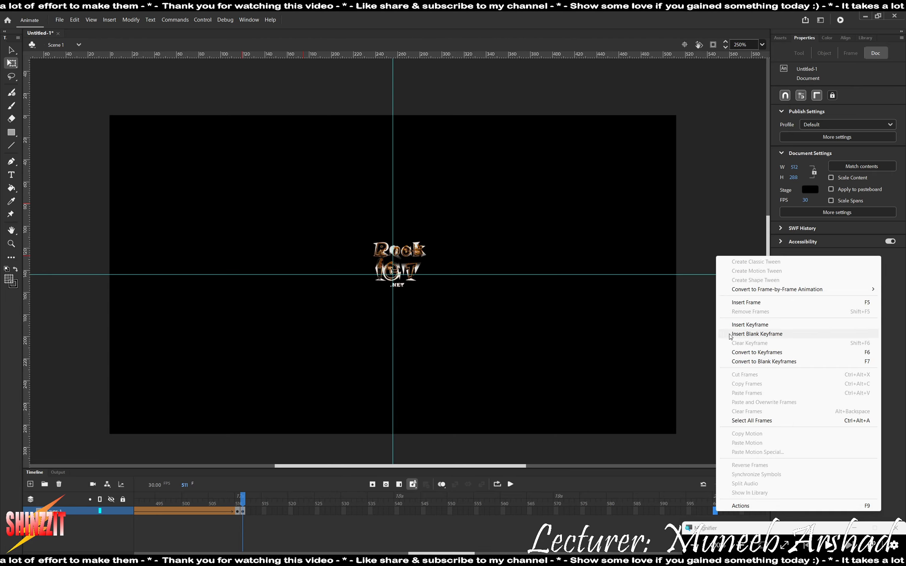
left_click(741, 324)
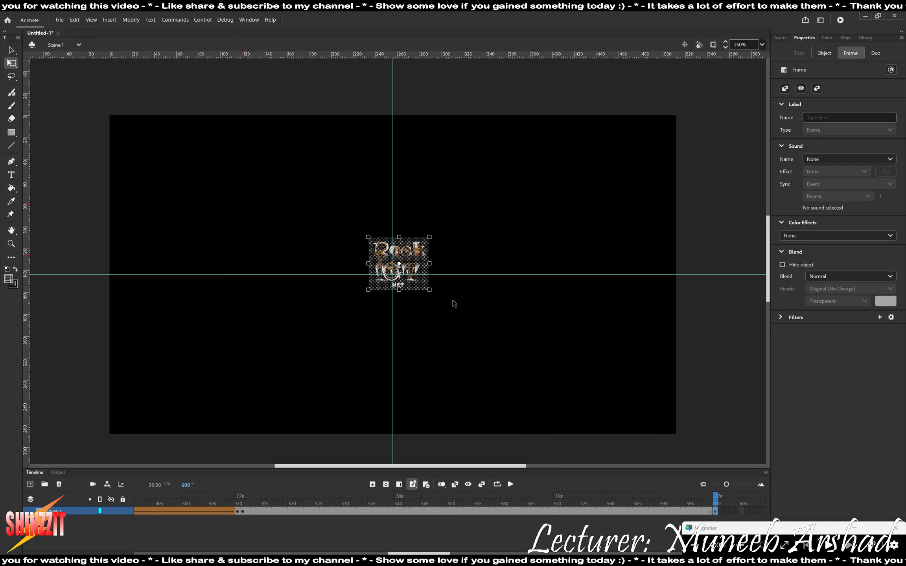
left_click(430, 290)
left_click_drag(430, 290, 569, 439)
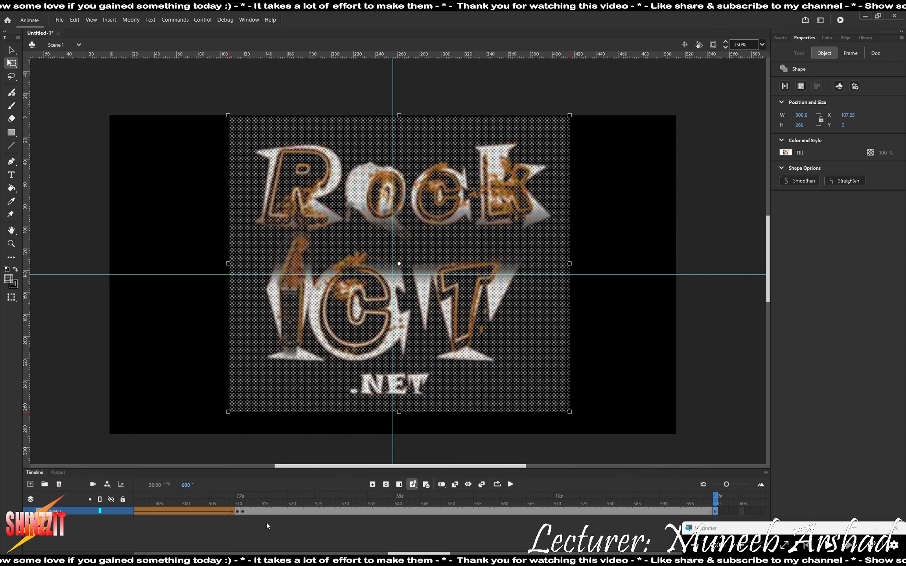
- Compare the logo keyframes at frames 511 and 600, create a shape tween between them and play it
left_click(244, 511)
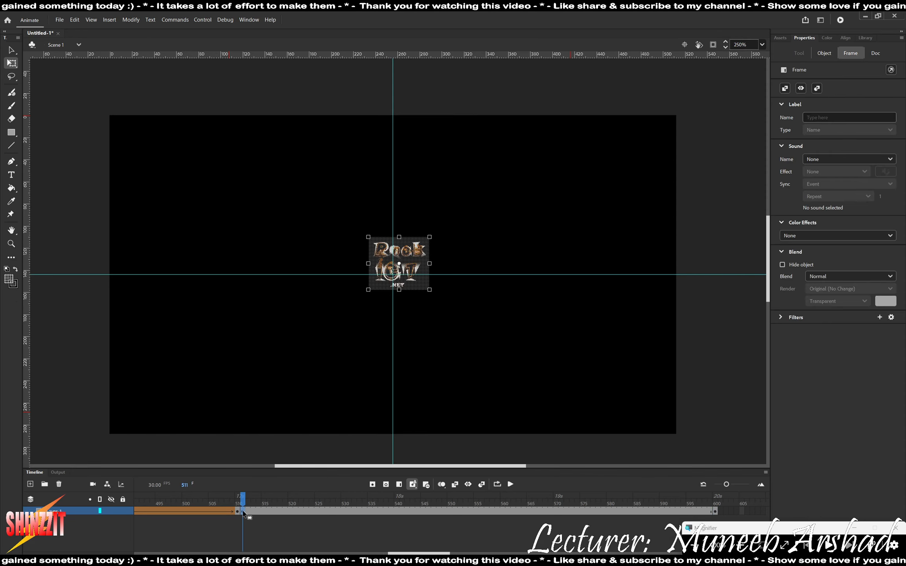
left_click(714, 512)
left_click(684, 423)
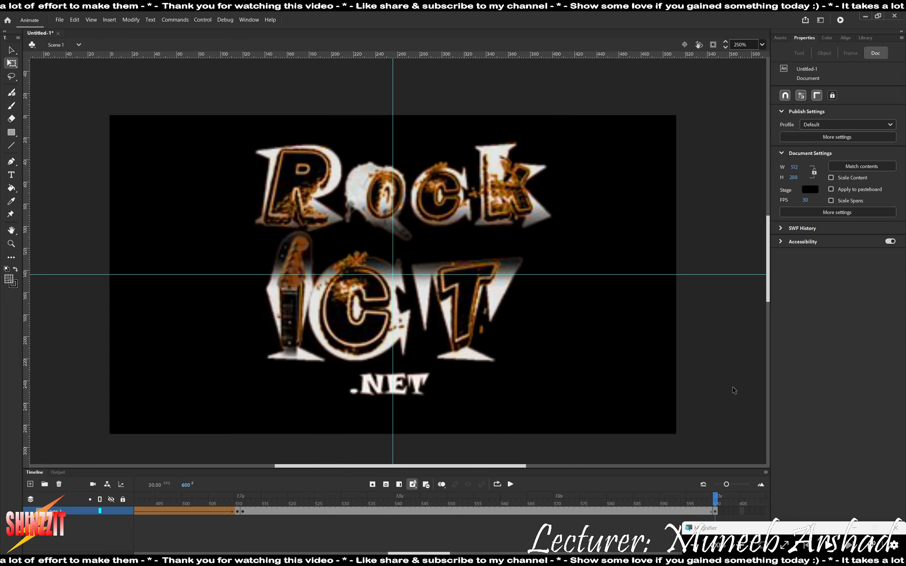
right_click(486, 511)
left_click(527, 279)
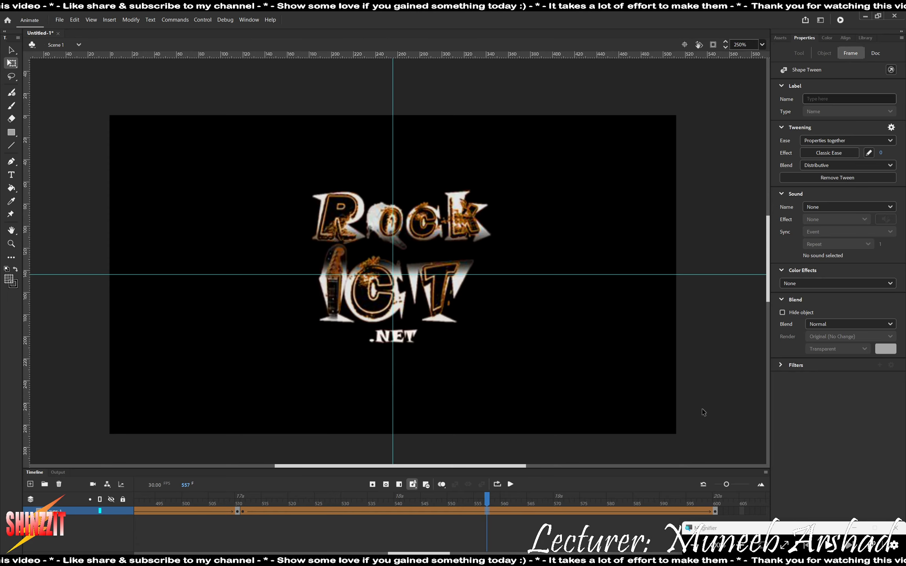
key("Return")
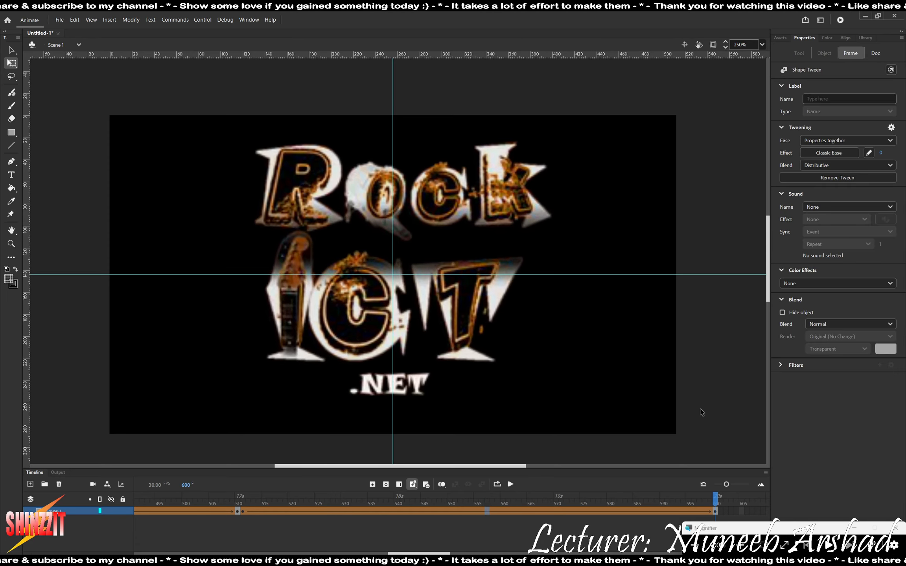
- Turn on looped playback, extend the loop range back to frame 1 and play the whole animation
left_click(497, 488)
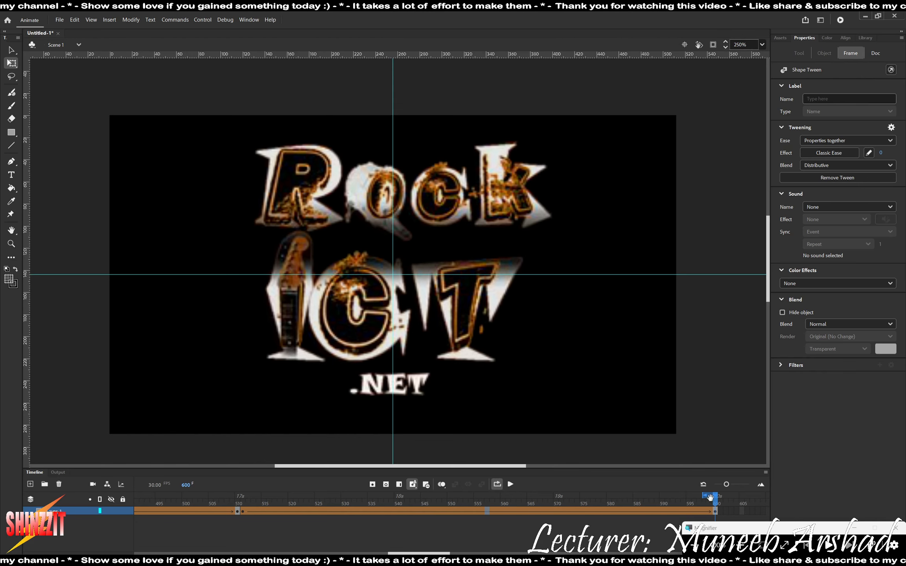
mouse_move(711, 497)
left_mouse_down()
mouse_move(0, 498)
mouse_move(1, 526)
left_mouse_up()
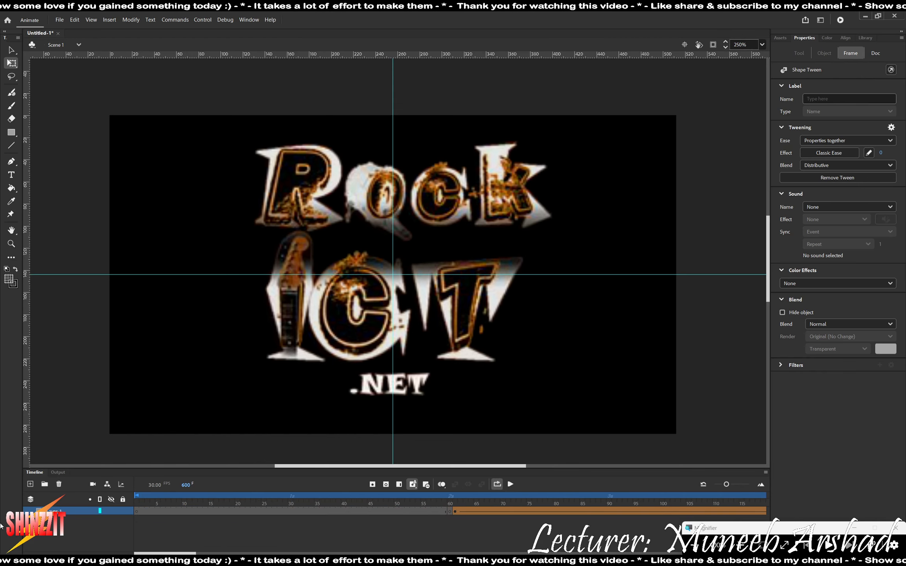
key("Return")
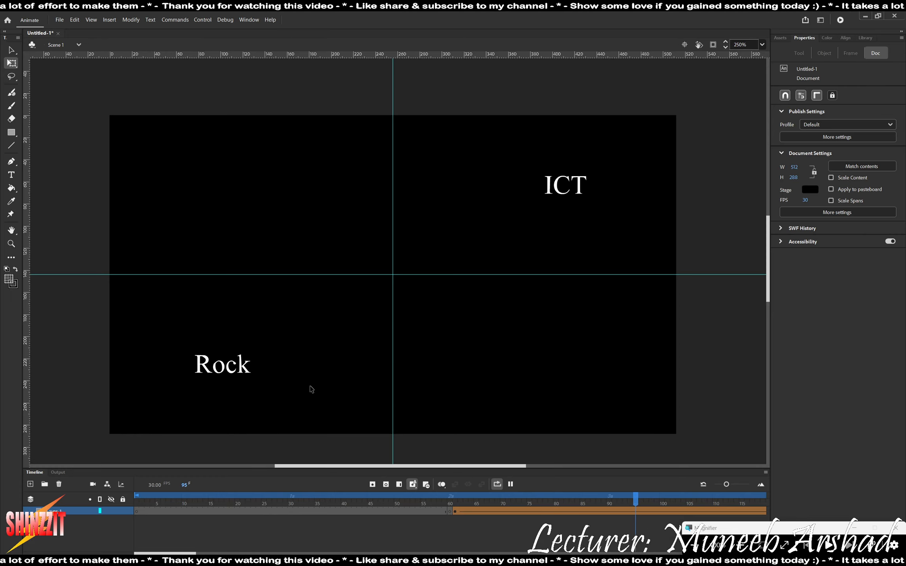
- Start a movie export of the animation and choose the Desktop as its destination folder
left_click(61, 19)
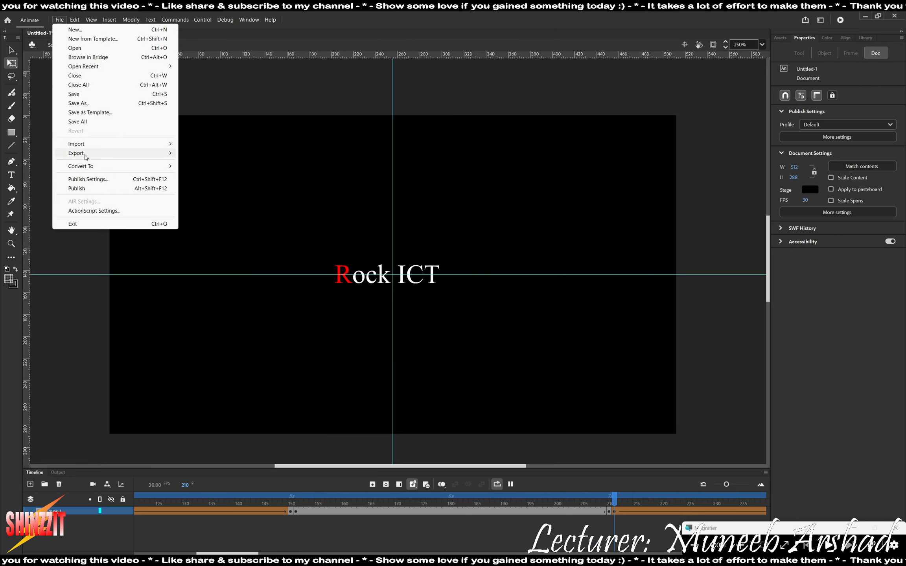
mouse_move(85, 154)
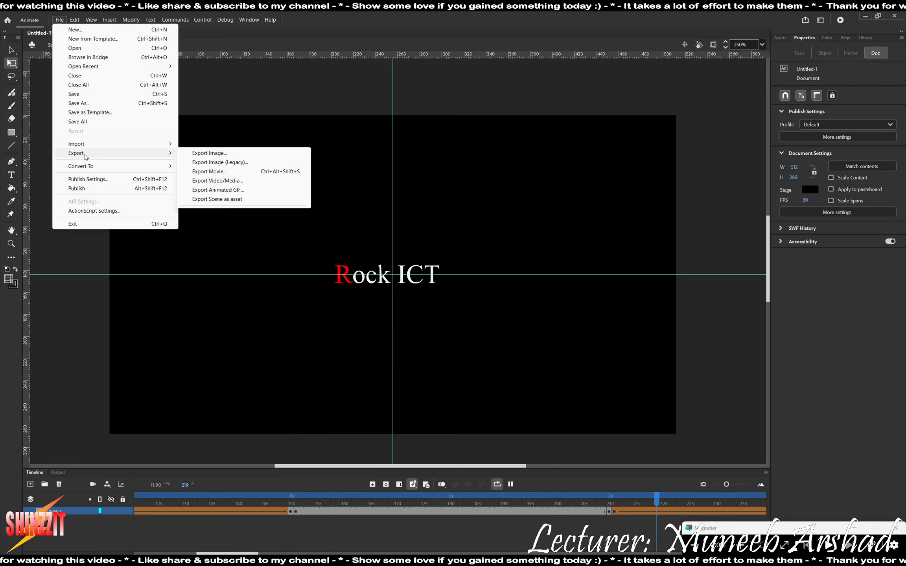
left_click(225, 172)
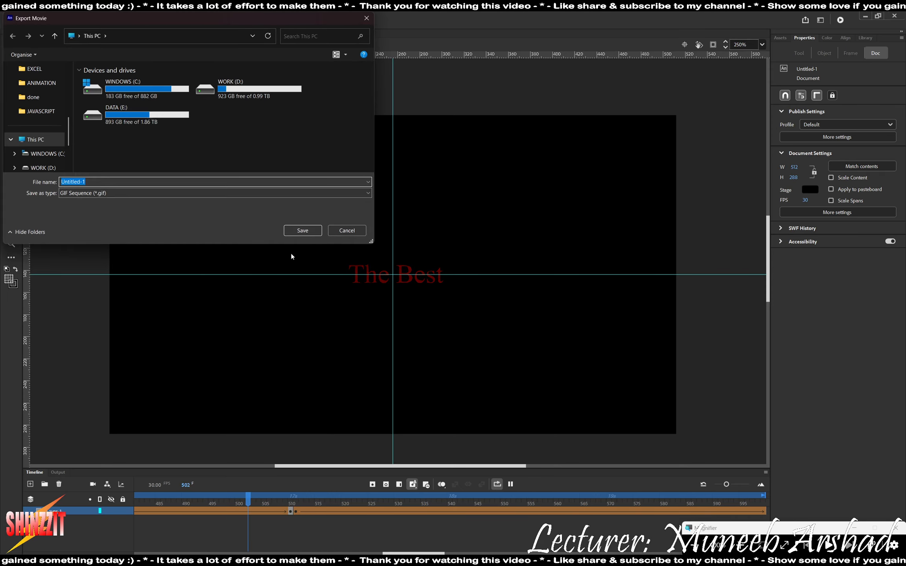
scroll(36, 129, "up", 5)
left_click(37, 128)
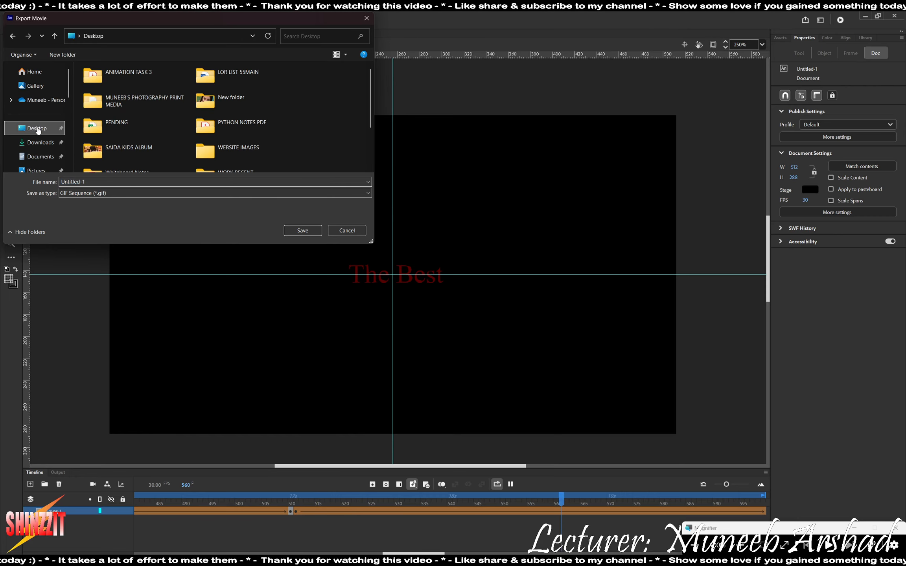
- Check the export requirement in the PDF brief, then export the movie as "best animation 1" in SWF Movie format
left_click(89, 181)
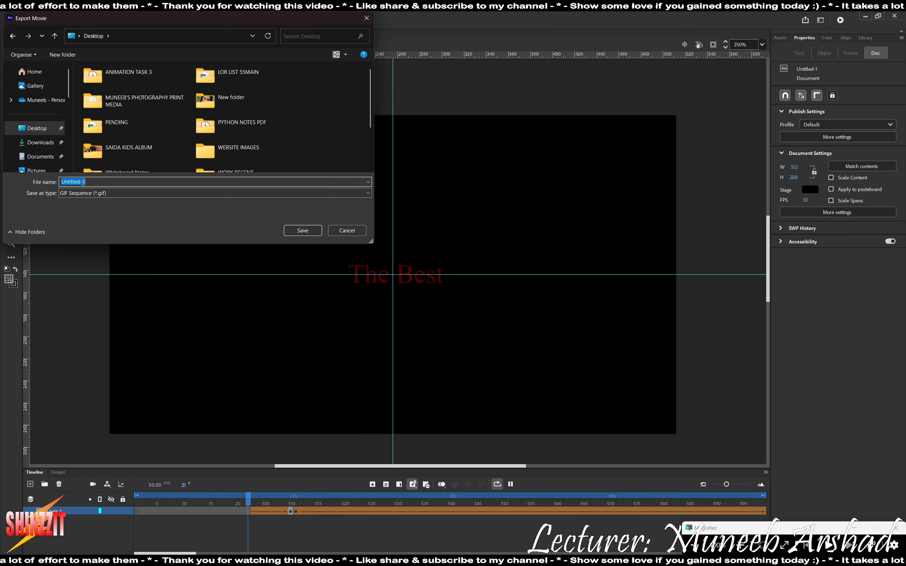
key("alt+Tab")
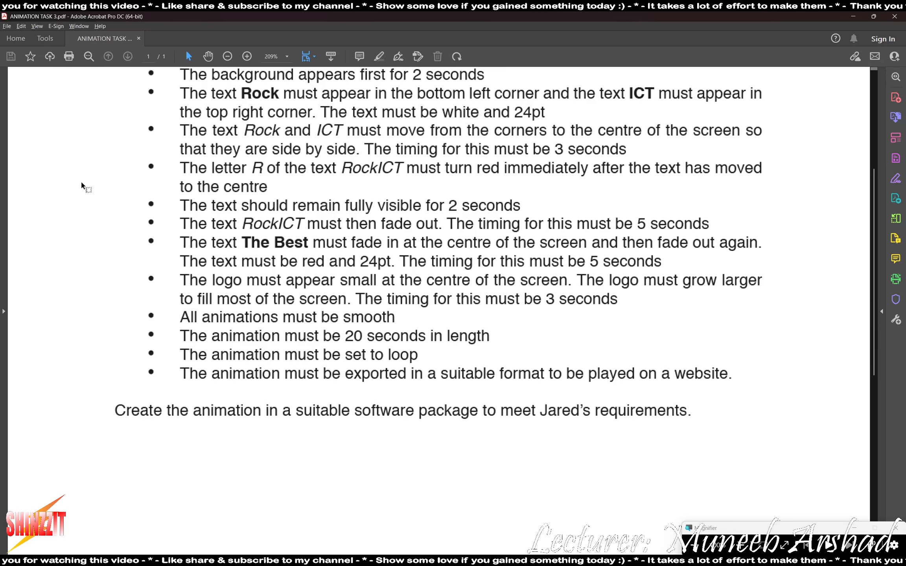
key("alt+Tab")
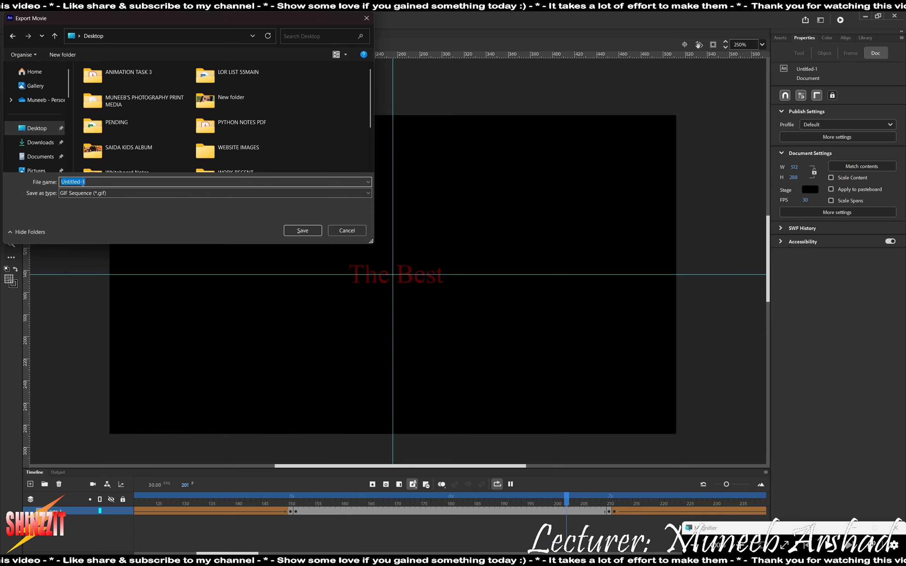
type("best ani")
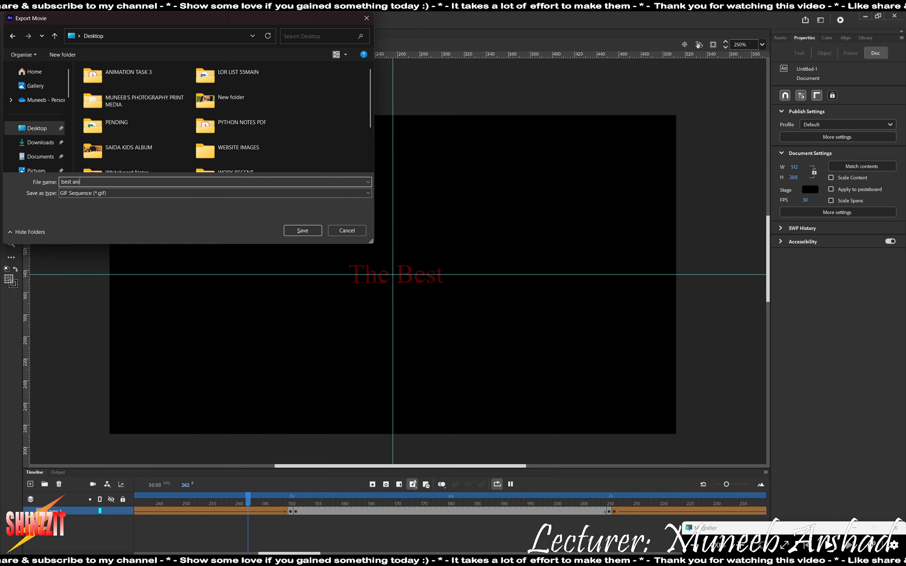
type("mation 1")
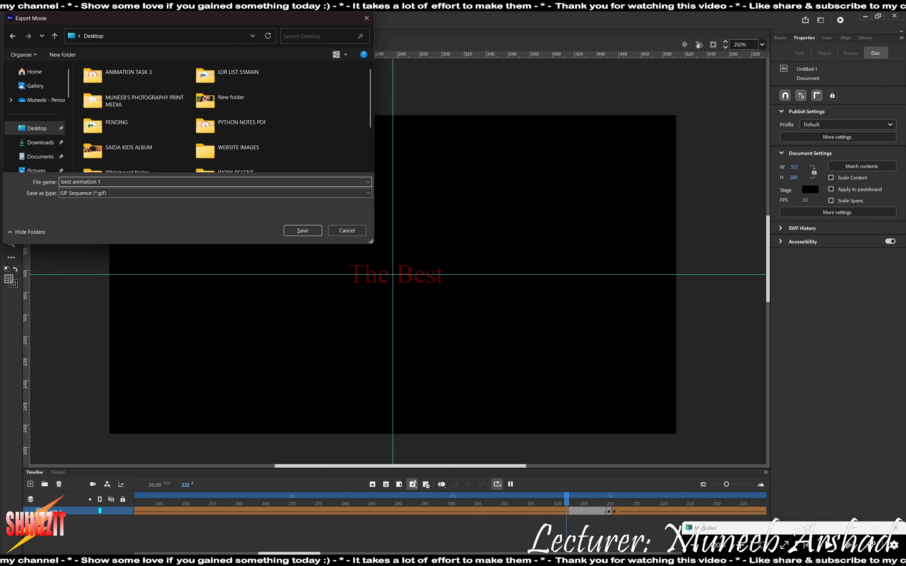
left_click(87, 196)
left_click(90, 202)
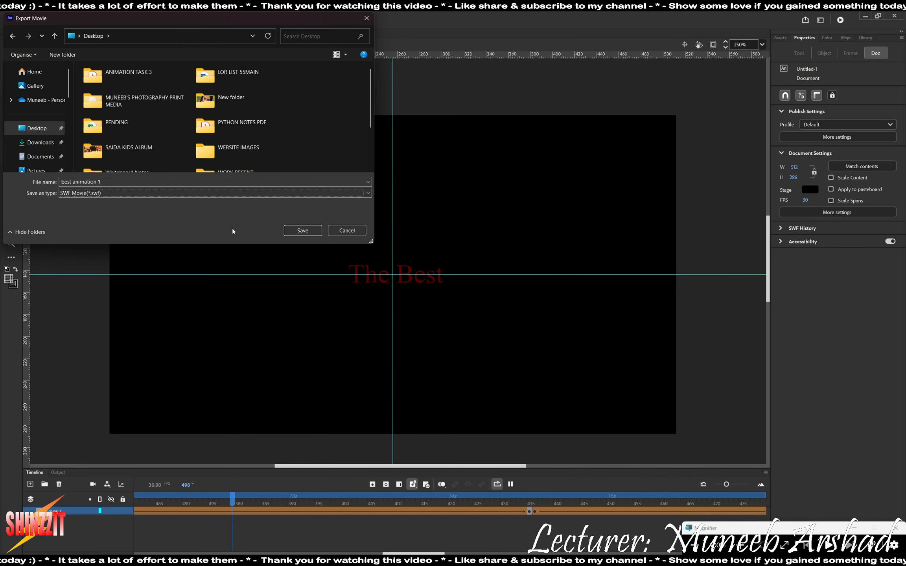
left_click(294, 231)
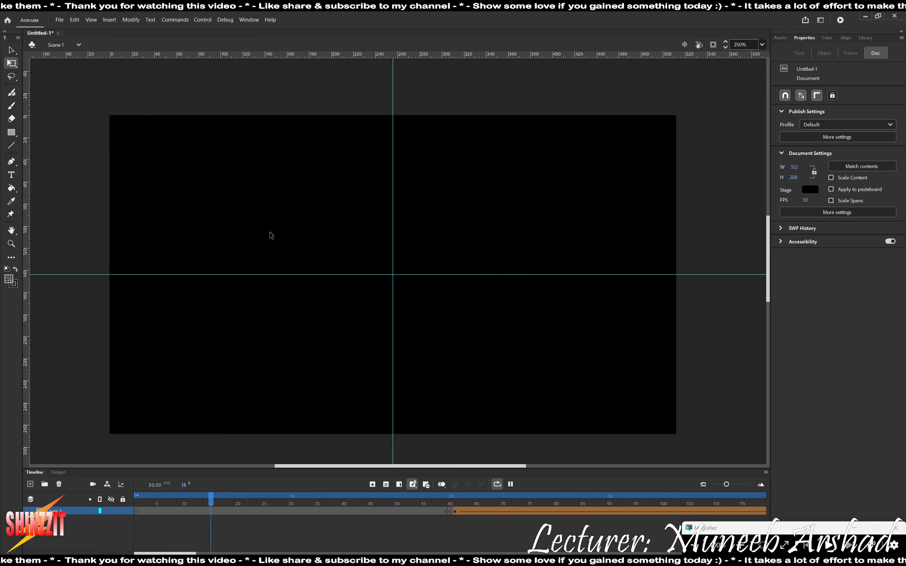
- Set up an animated GIF export with Forever looping, 256 colours and Art Optimized anti-aliasing
left_click(61, 20)
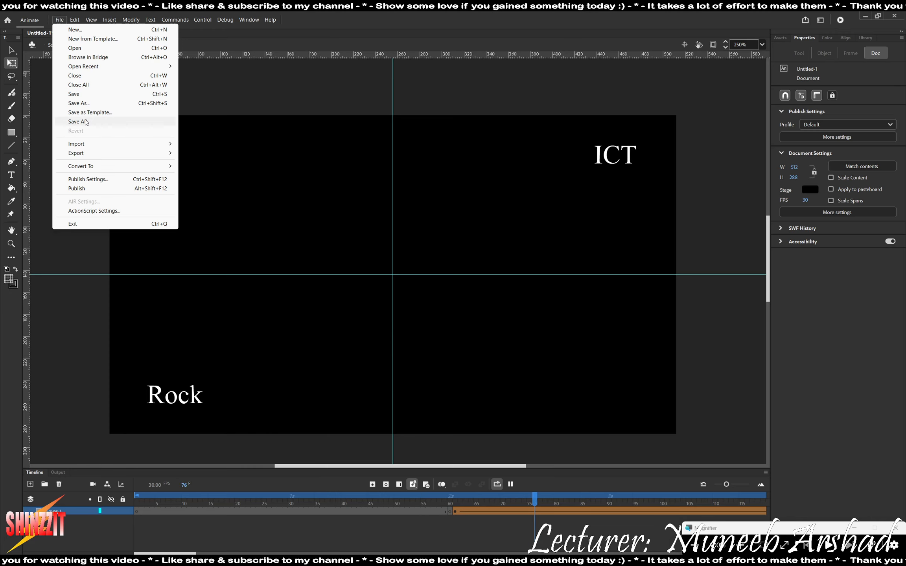
mouse_move(111, 153)
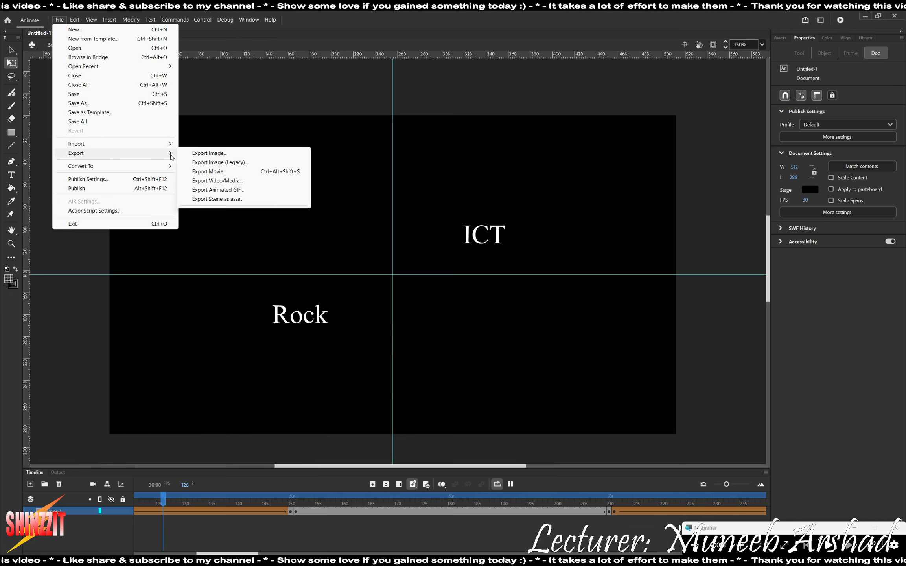
left_click(230, 190)
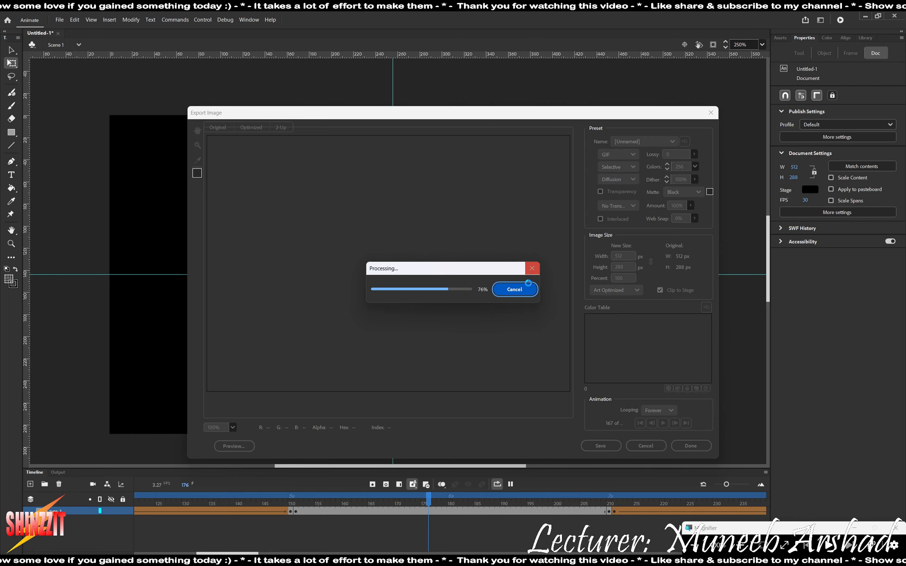
left_click(698, 528)
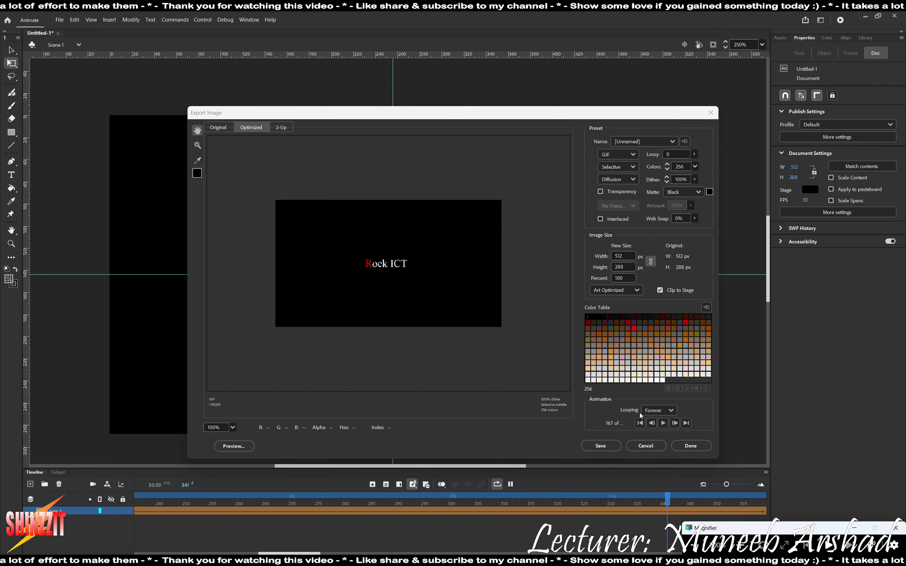
left_click(674, 408)
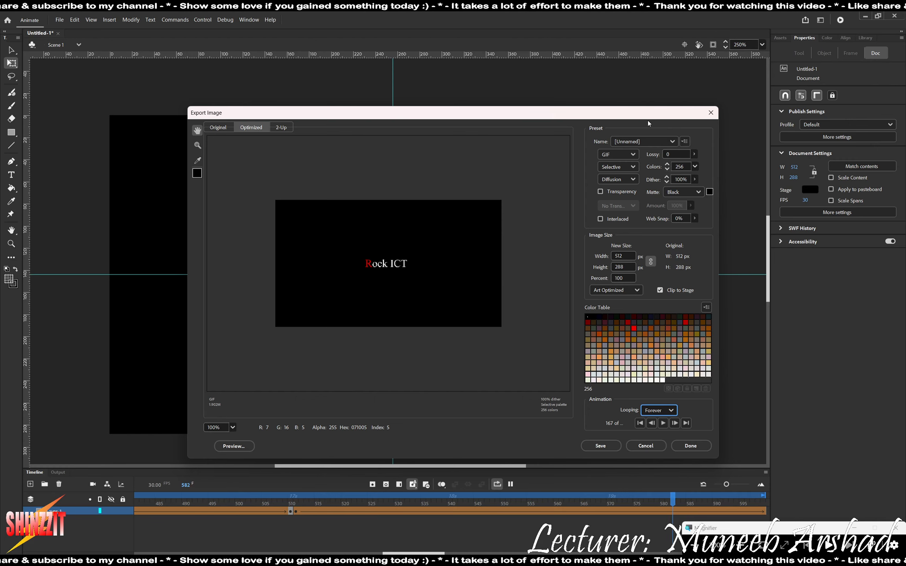
left_click(695, 168)
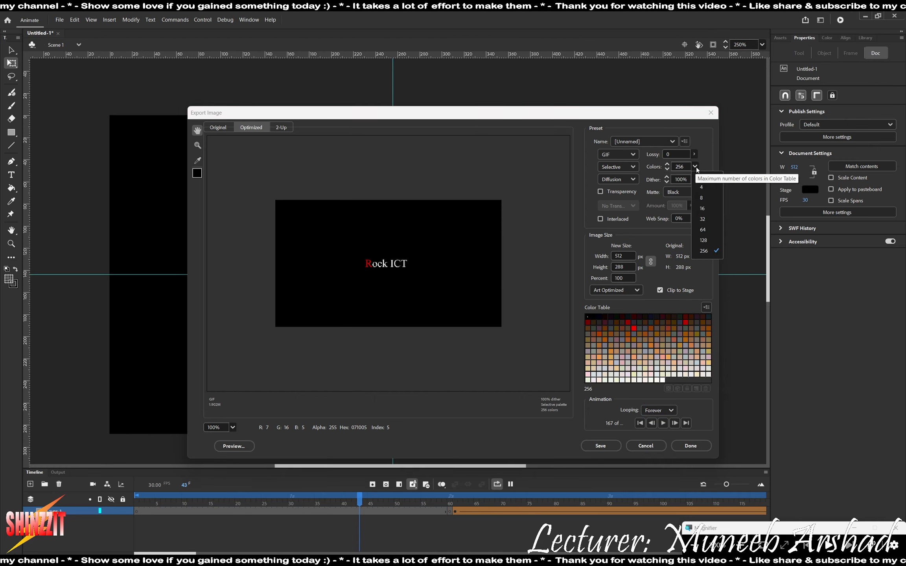
left_click(695, 168)
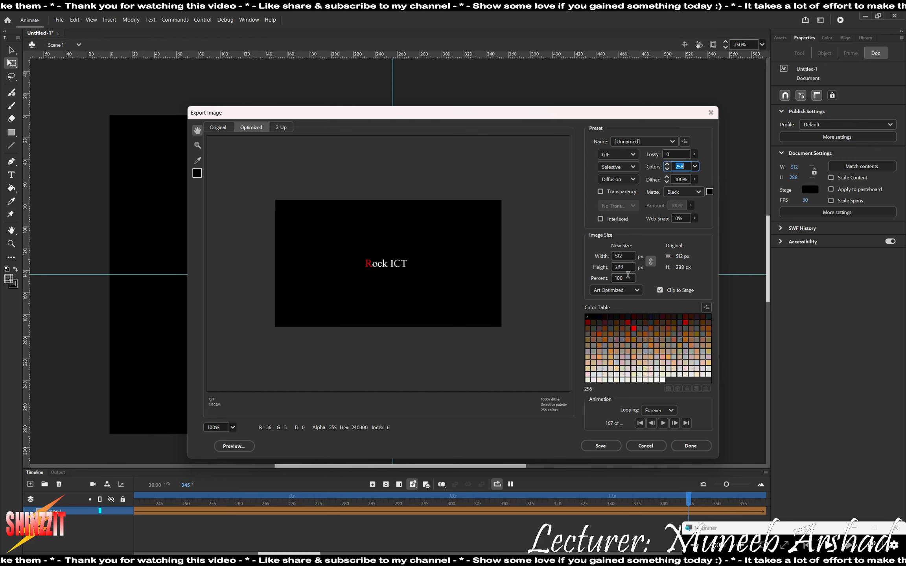
left_click(627, 290)
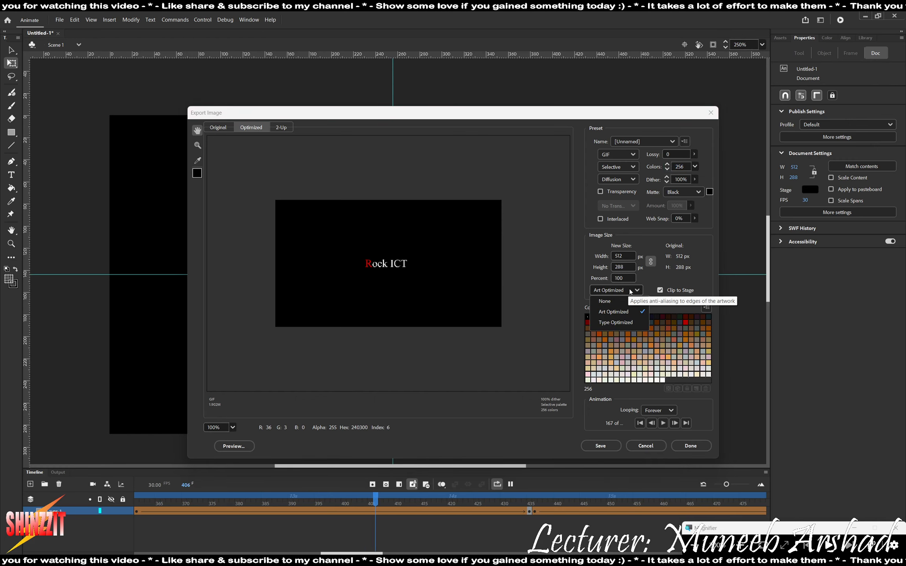
left_click(631, 291)
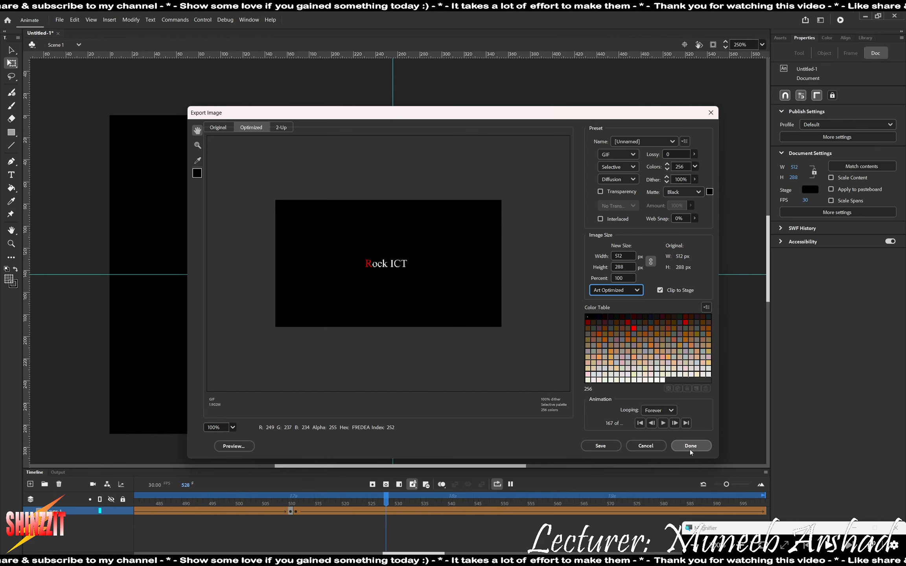
- Save the animated GIF to the Desktop as "best animation 2" and finish the image export
left_click(598, 447)
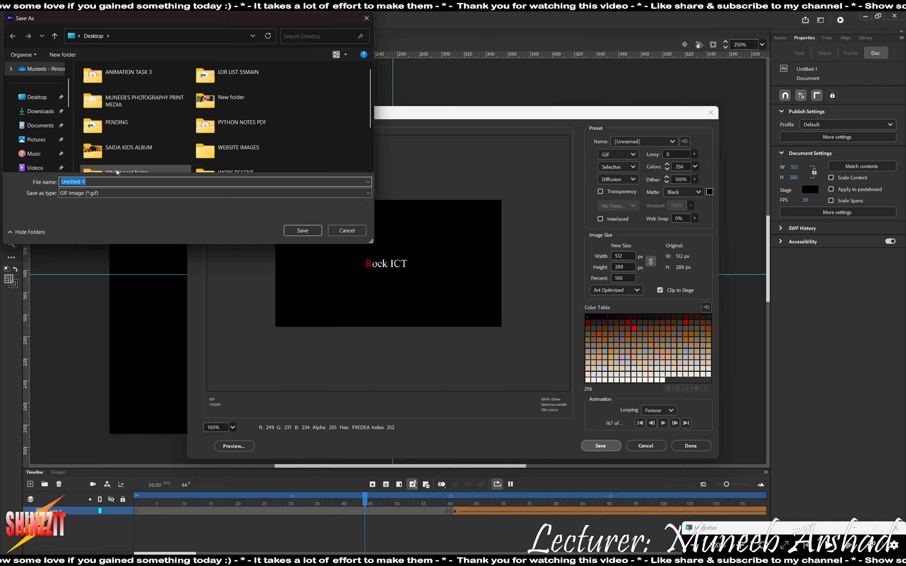
type("best ani")
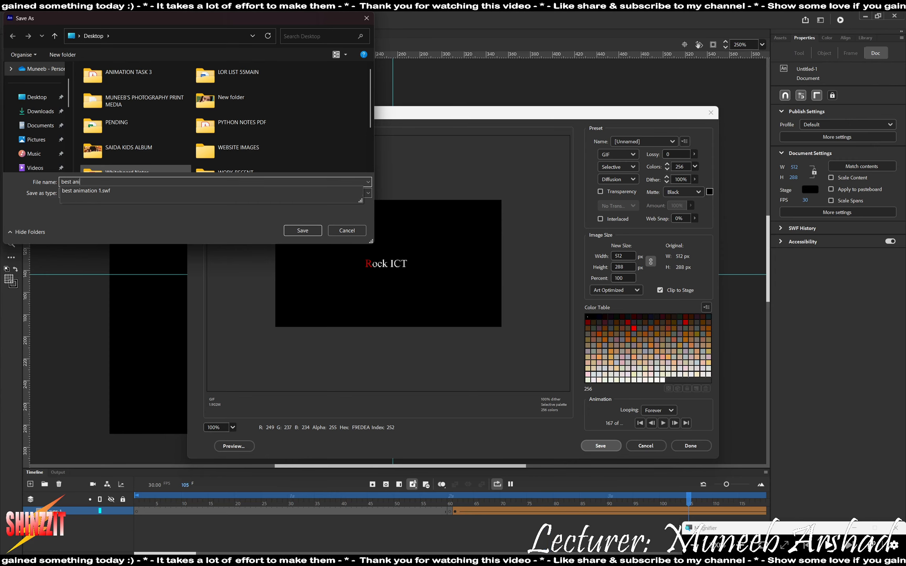
type("mation 2")
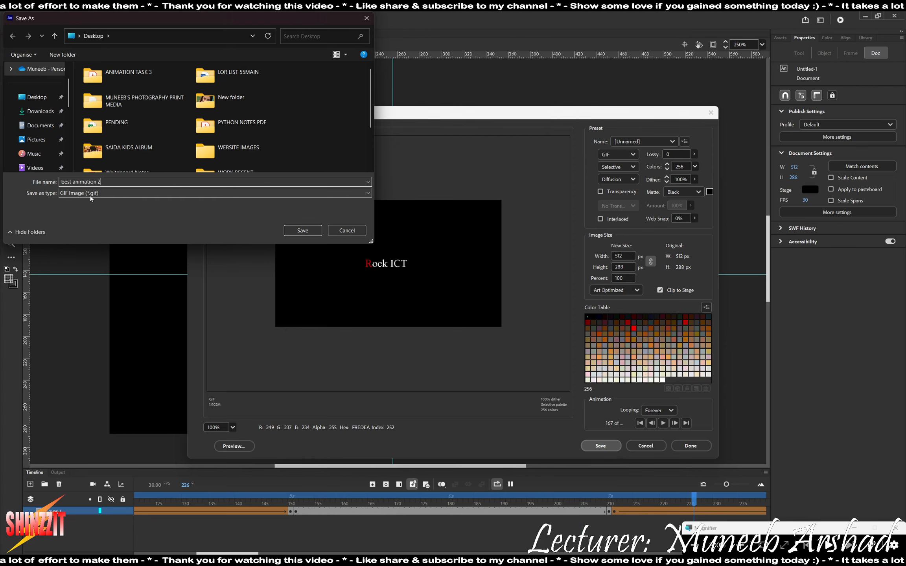
left_click(303, 232)
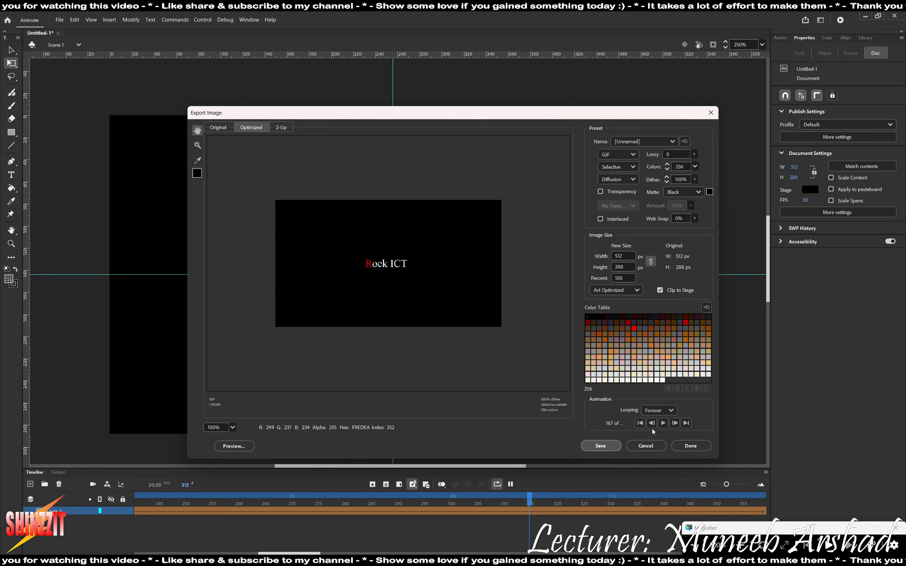
left_click(692, 449)
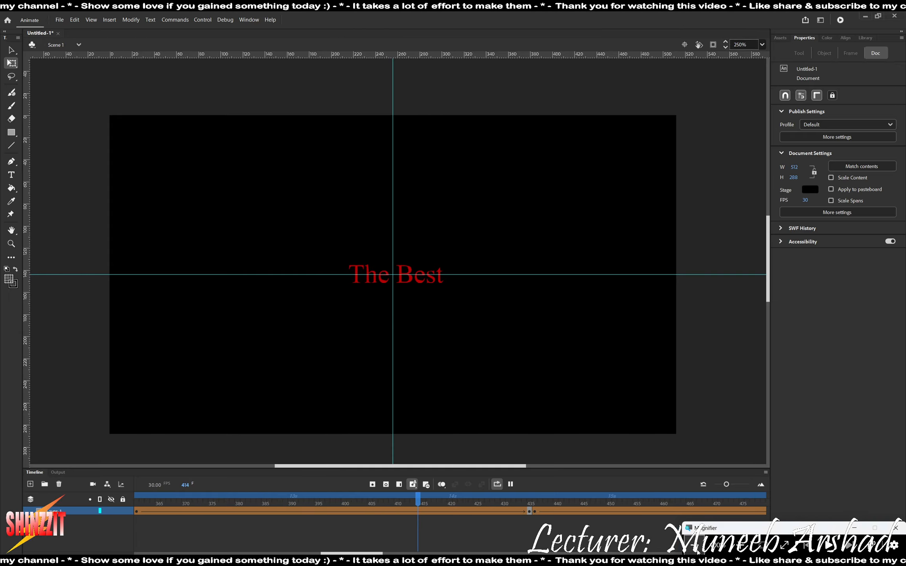
- Switch to the Windows desktop and move the exported GIF beside the "best animation 1" SWF file
key("super+d")
left_click_drag(25, 471, 302, 100)
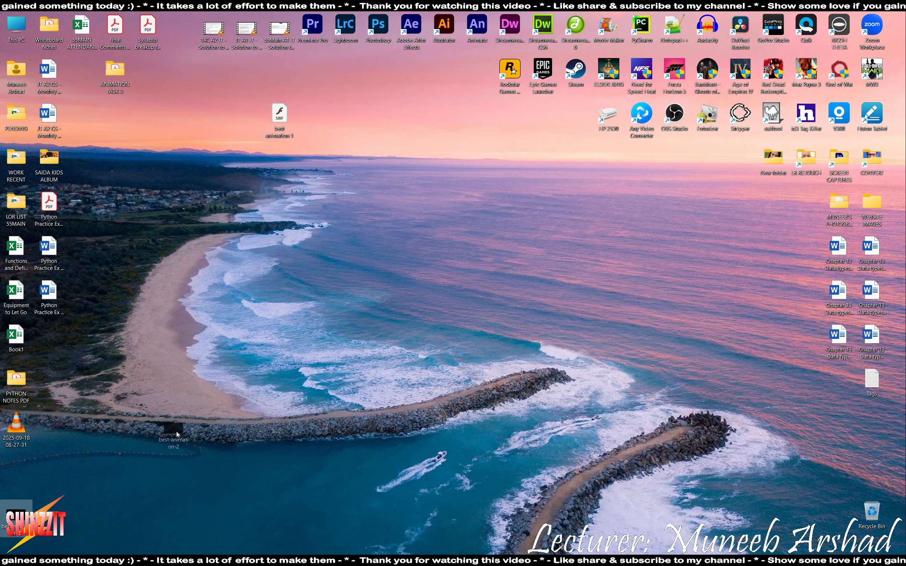
left_click_drag(386, 123, 386, 123)
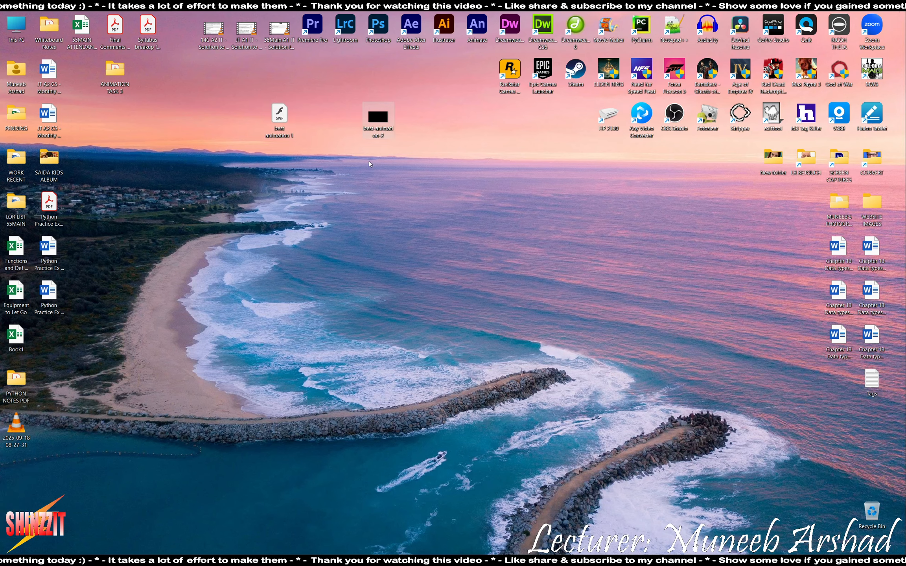
- Play the exported SWF and GIF files from the desktop, closing the GIF's viewer when finished
double_click(285, 123)
left_click(260, 77)
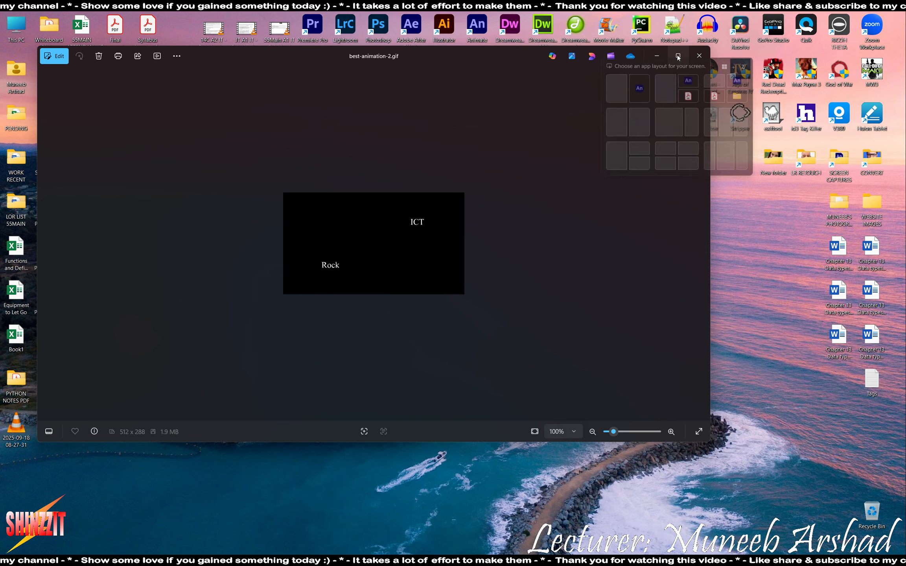
left_click(699, 56)
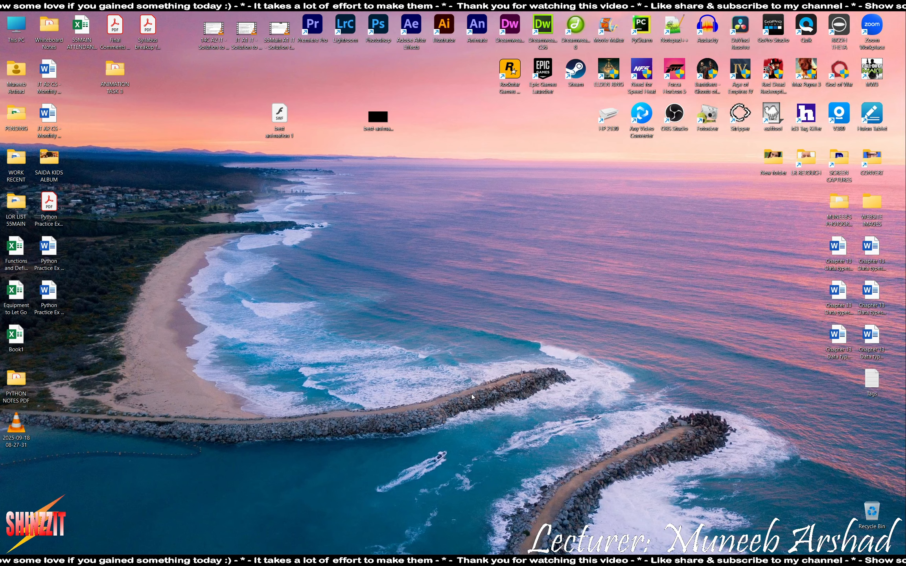